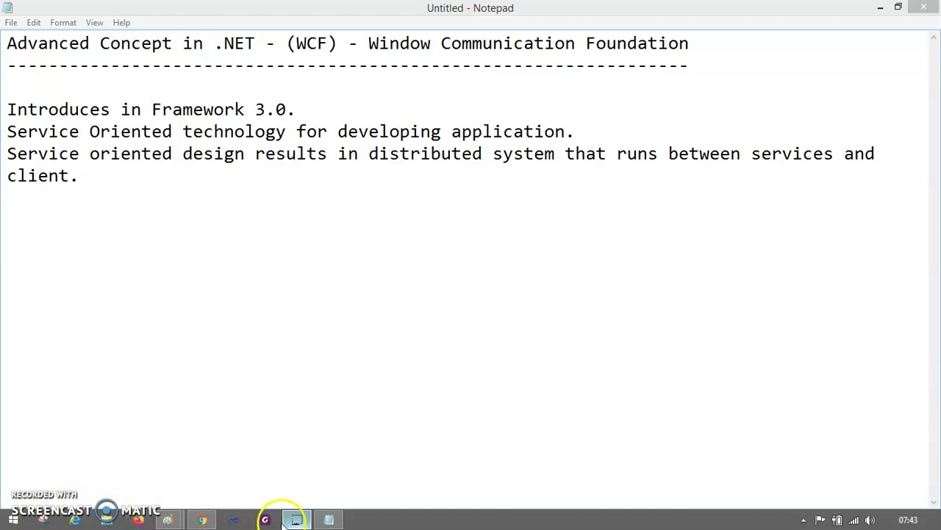
# - Bring the Notepad WCF notes window back to the front from the taskbar
pyautogui.moveTo(332, 521)
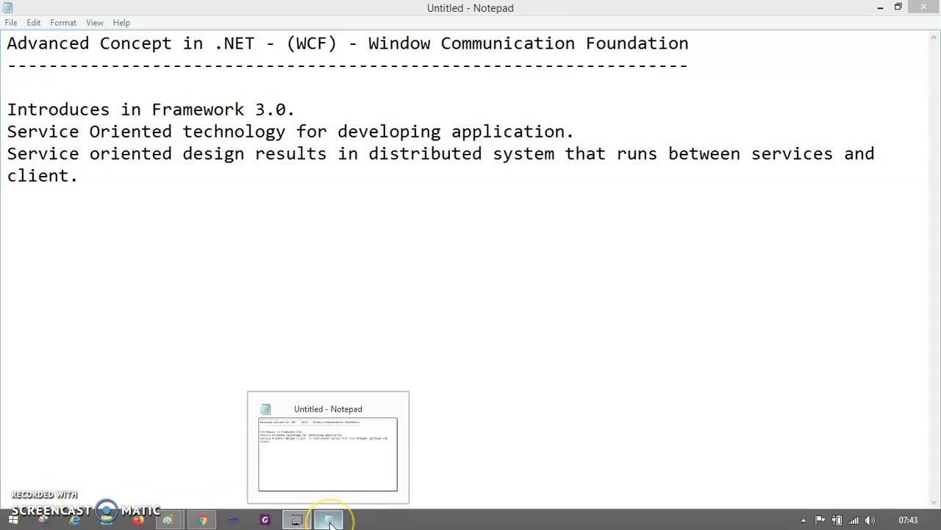
pyautogui.click(330, 520)
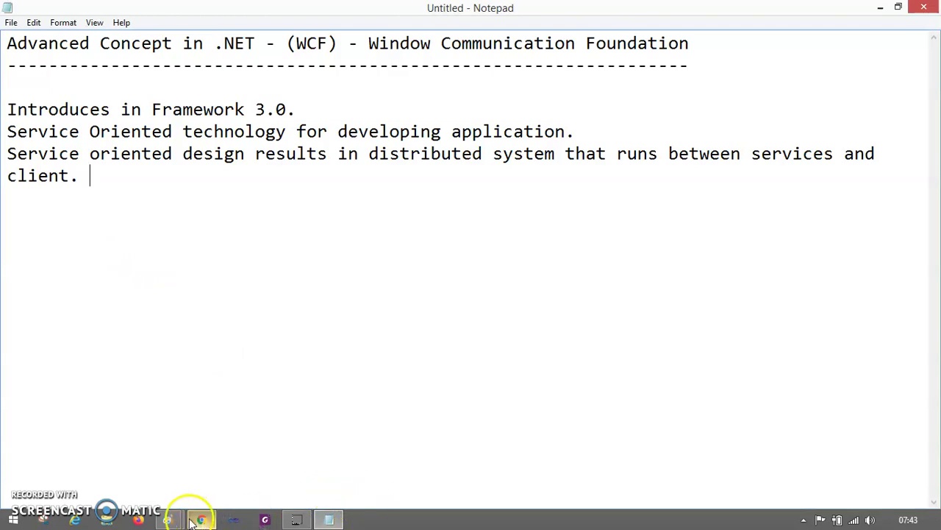
# - Switch to the Paint drawing with the Three Tier Architecture text, then return to the Notepad notes
pyautogui.moveTo(181, 521)
pyautogui.click(236, 438)
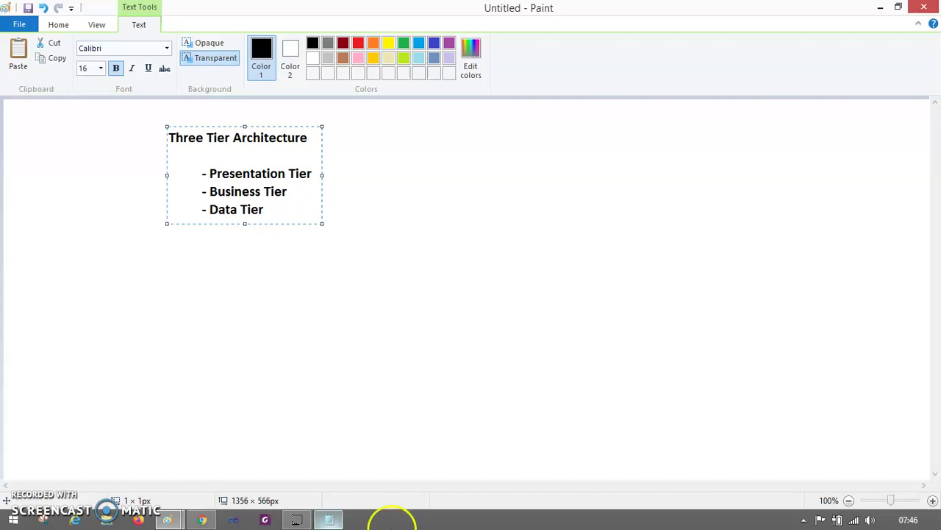
pyautogui.click(333, 522)
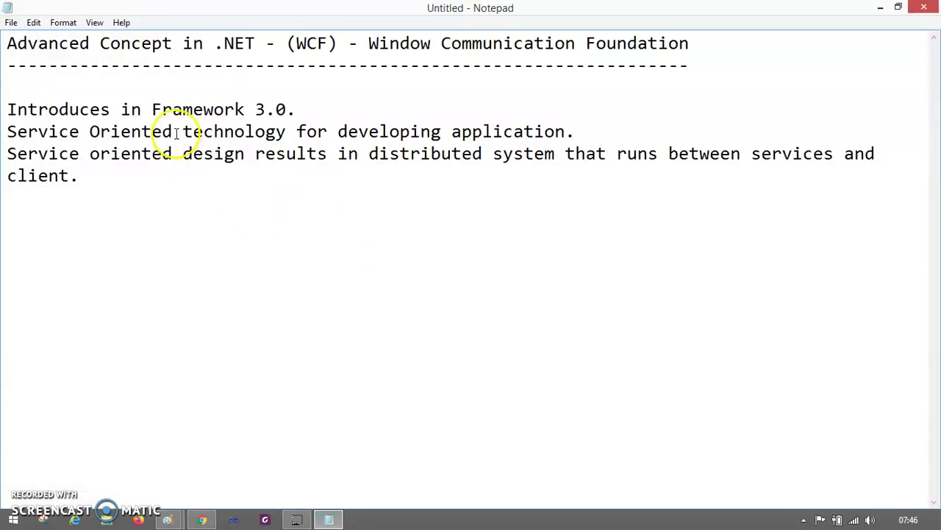
# - Add the line 'SOAP - Simple Object Access Protocol' below the introduction
pyautogui.click(125, 174)
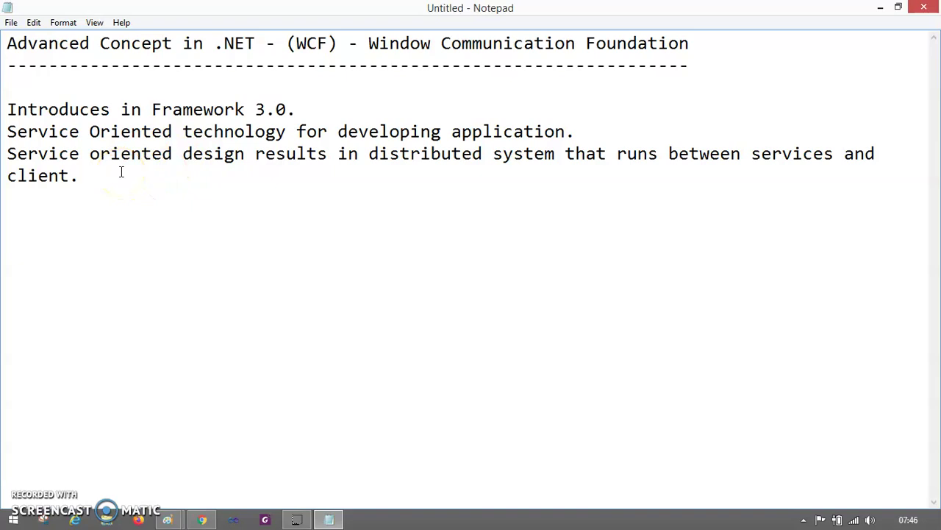
pyautogui.click(111, 181)
pyautogui.press('Return')
pyautogui.press('Return')
pyautogui.write('S')
pyautogui.press('BackSpace')
pyautogui.write('SOAP - Simple Object Access Protocol')
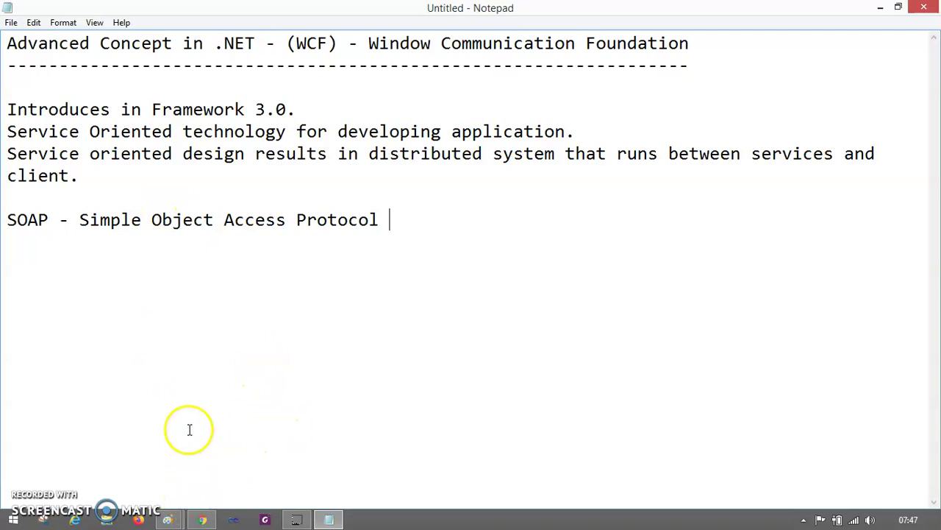
pyautogui.click(177, 517)
# - View the Paint diagram of the WCF layers and their components, then go back to Notepad
pyautogui.click(147, 461)
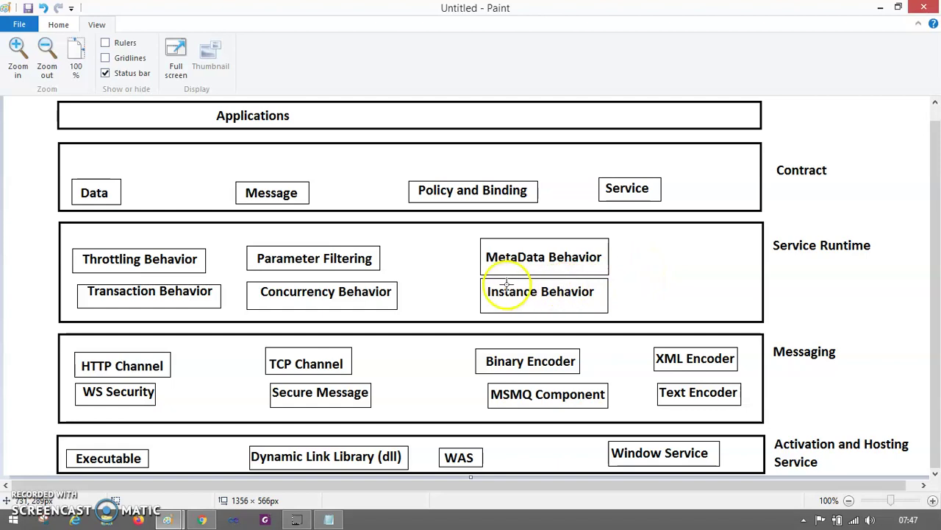
pyautogui.moveTo(329, 515)
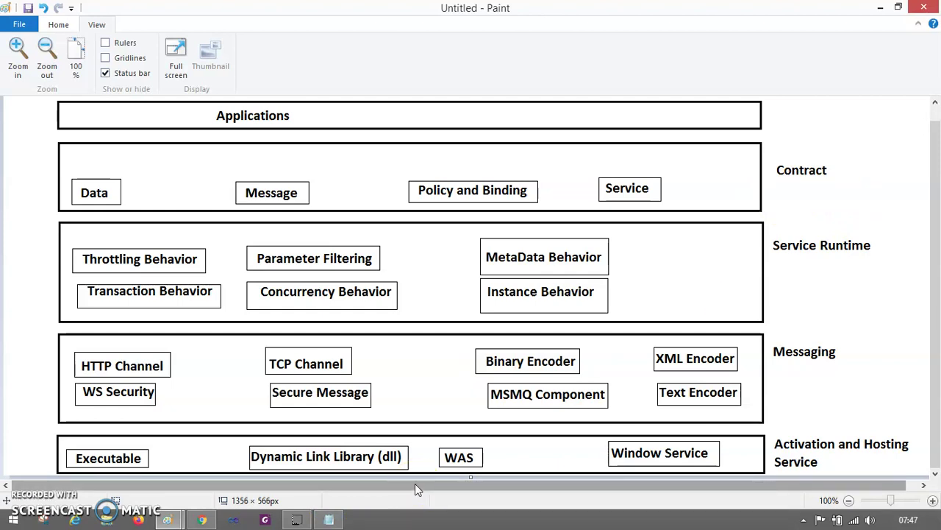
pyautogui.click(329, 519)
# - Add a dashed separator line and the heading 'WCF Architecture-' below the SOAP line
pyautogui.click(382, 219)
pyautogui.press('Return')
pyautogui.write('------------------------------------------------------------------')
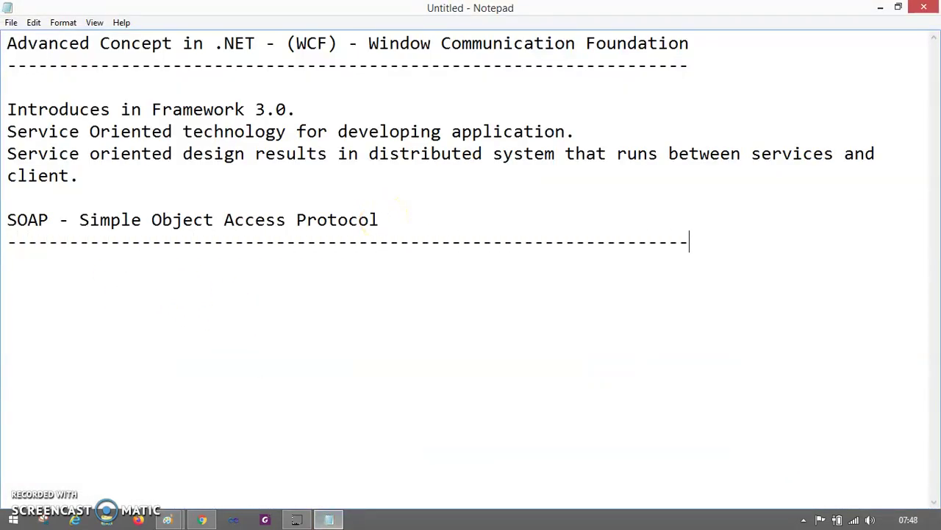
pyautogui.press('Return')
pyautogui.write('WCF Architec')
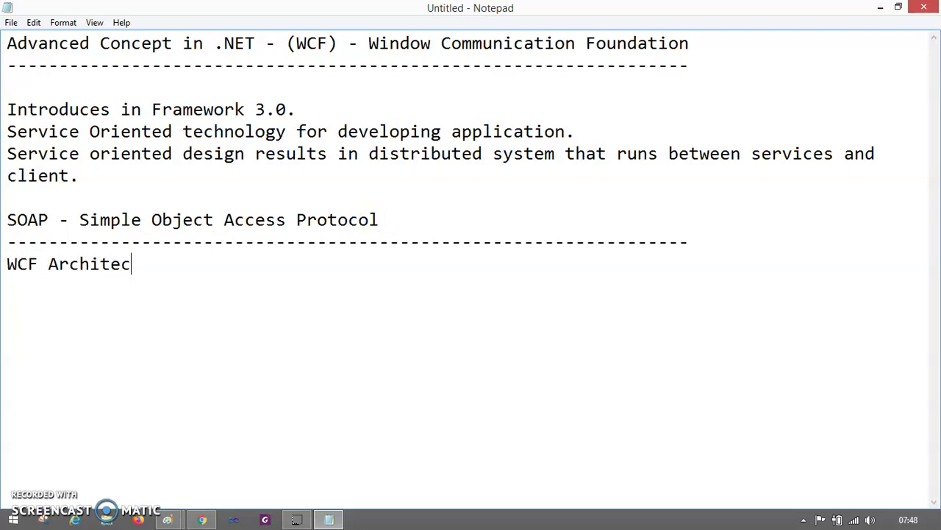
pyautogui.write('ture-')
# - Start the numbered list with the item '1) Contract Layer -'
pyautogui.press('Return')
pyautogui.press('Return')
pyautogui.write('1) Data C')
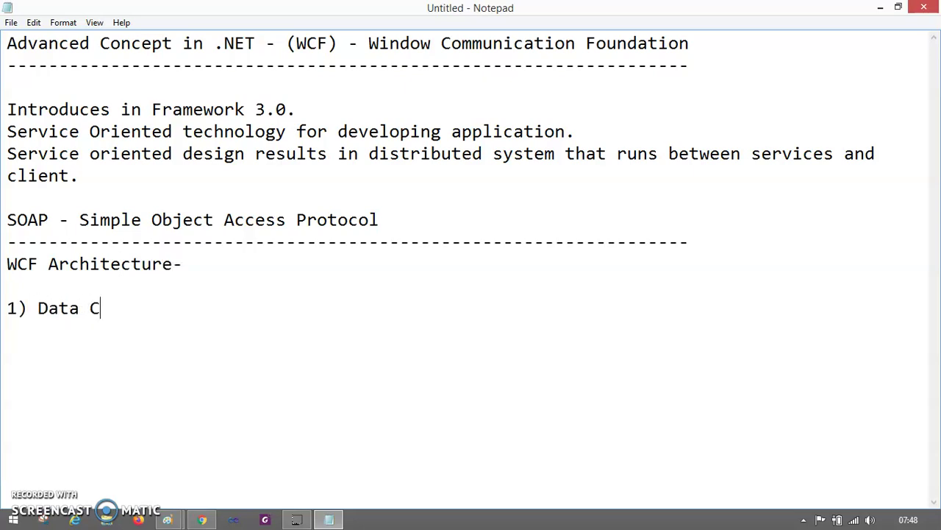
pyautogui.write('ontract')
pyautogui.press('BackSpace')
pyautogui.press('BackSpace')
pyautogui.press('BackSpace')
pyautogui.press('BackSpace')
pyautogui.press('BackSpace')
pyautogui.press('BackSpace')
pyautogui.press('BackSpace')
pyautogui.press('BackSpace')
pyautogui.press('BackSpace')
pyautogui.press('BackSpace')
pyautogui.press('BackSpace')
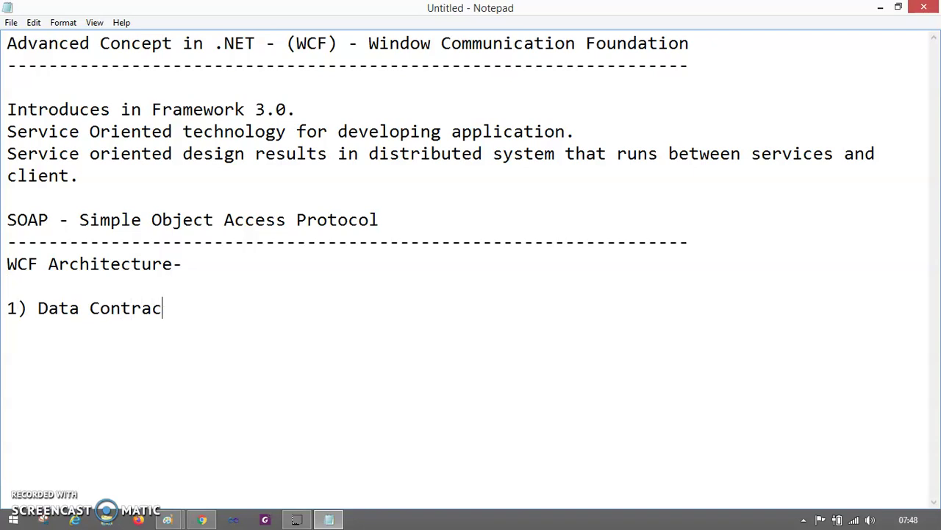
pyautogui.press('BackSpace')
pyautogui.press('BackSpace')
pyautogui.write('C')
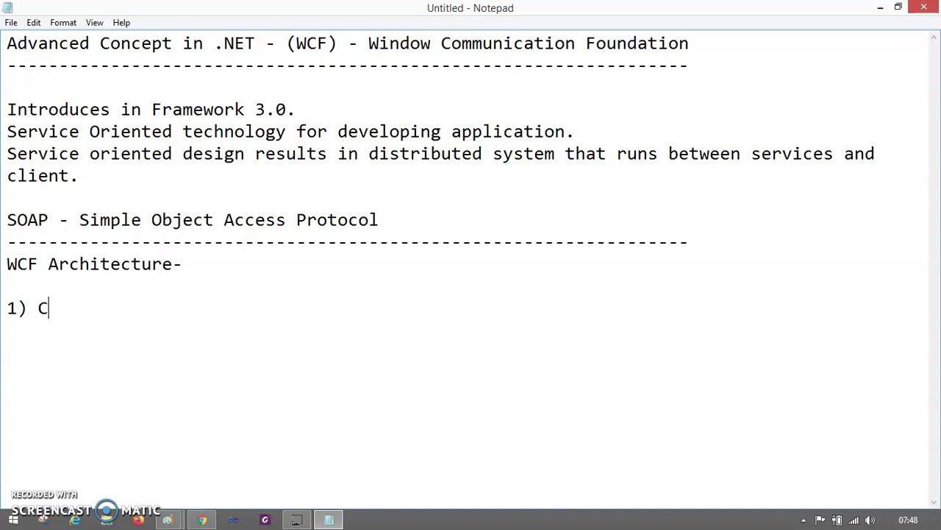
pyautogui.write('ontract Layer -')
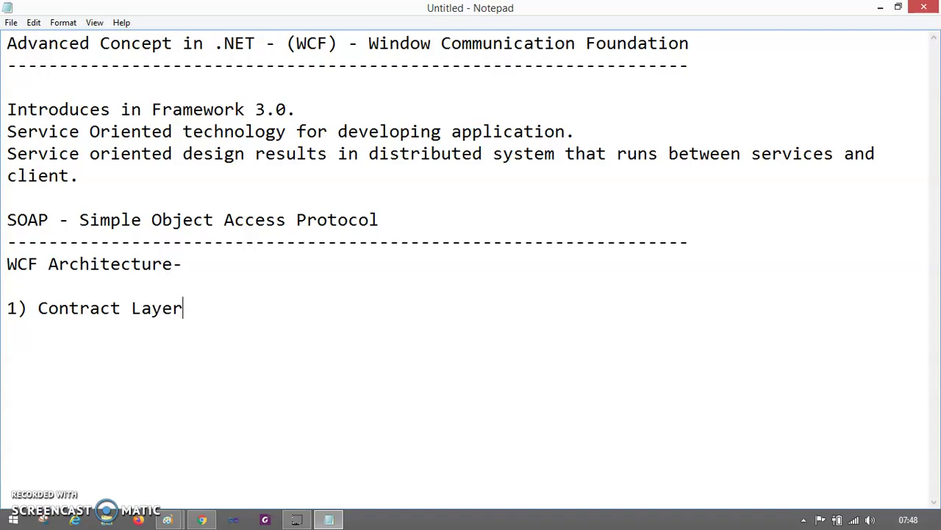
# - Describe the Contract Layer as 'Provides information about the different features of the message'
pyautogui.press('Return')
pyautogui.press('Return')
pyautogui.press('BackSpace')
pyautogui.press('BackSpace')
pyautogui.write('R')
pyautogui.press('BackSpace')
pyautogui.write('R')
pyautogui.press('BackSpace')
pyautogui.write('PRo')
pyautogui.press('BackSpace')
pyautogui.press('BackSpace')
pyautogui.write('rovide')
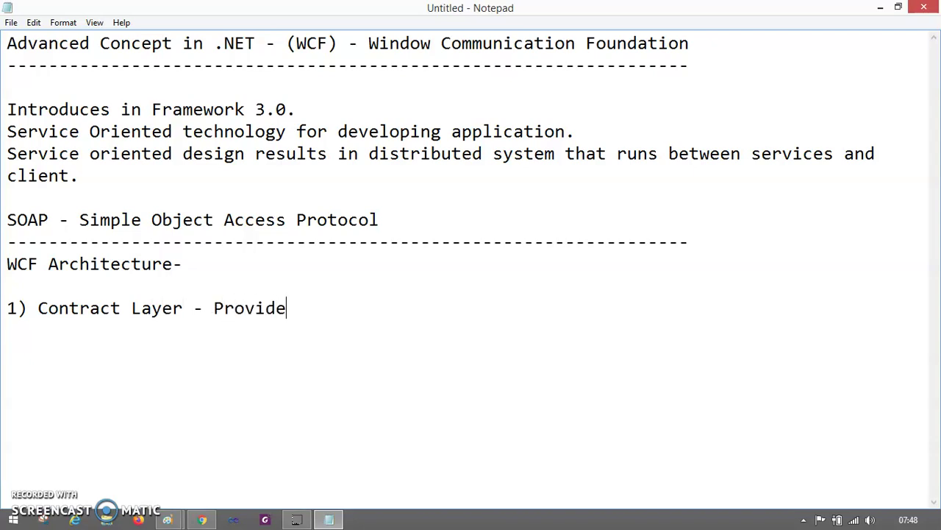
pyautogui.write('s information abij')
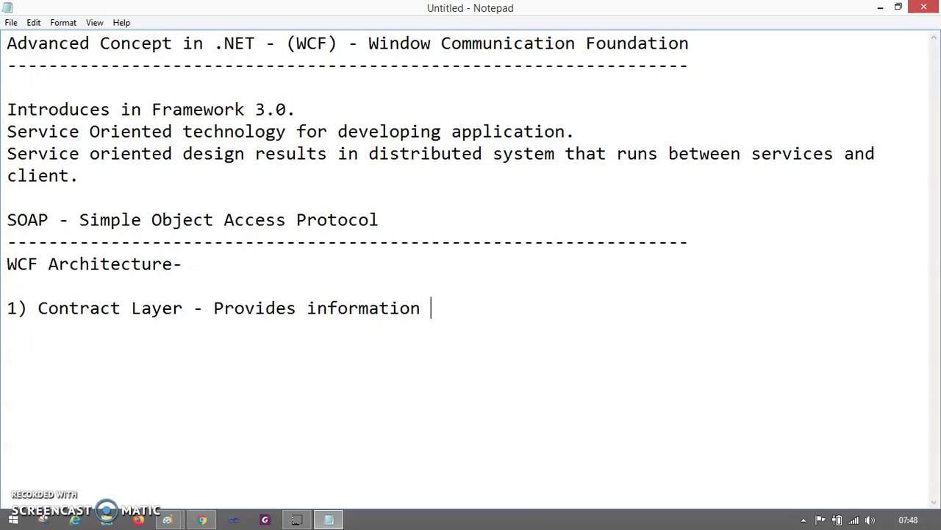
pyautogui.press('BackSpace')
pyautogui.press('BackSpace')
pyautogui.write('out')
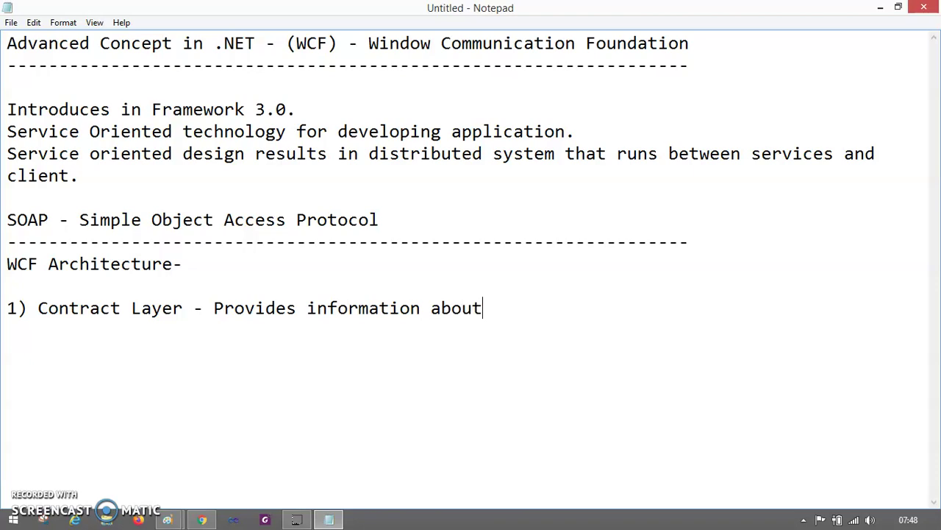
pyautogui.write(' the different ')
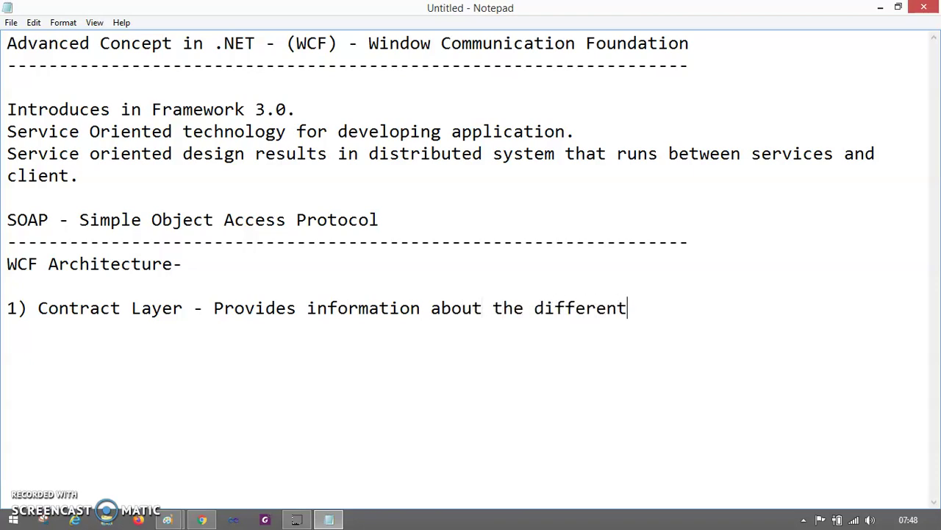
pyautogui.write('features o')
pyautogui.write('message.')
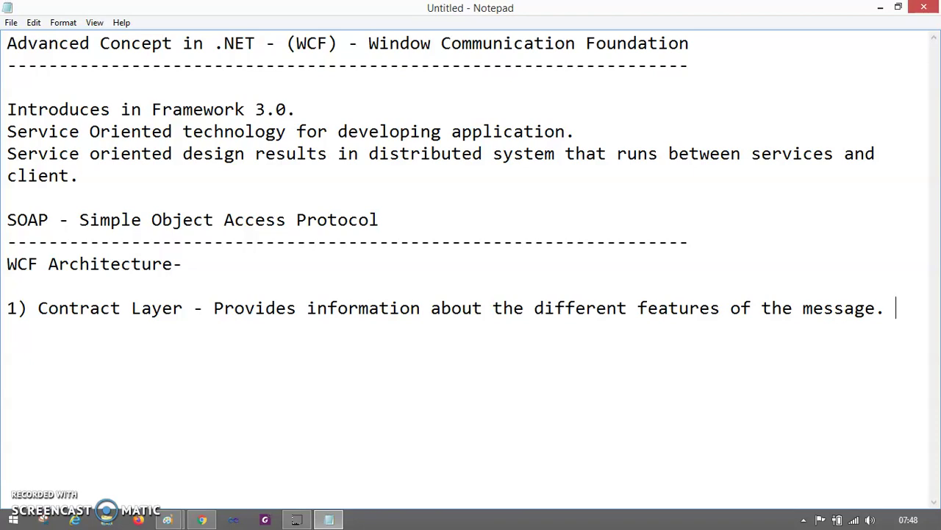
# - Add the indented bullet '- Data Contract - Message parameters, parameters are basically based on XML.'
pyautogui.press('Tab')
pyautogui.write('- Data COnt')
pyautogui.press('BackSpace')
pyautogui.press('BackSpace')
pyautogui.press('BackSpace')
pyautogui.write('ontract ')
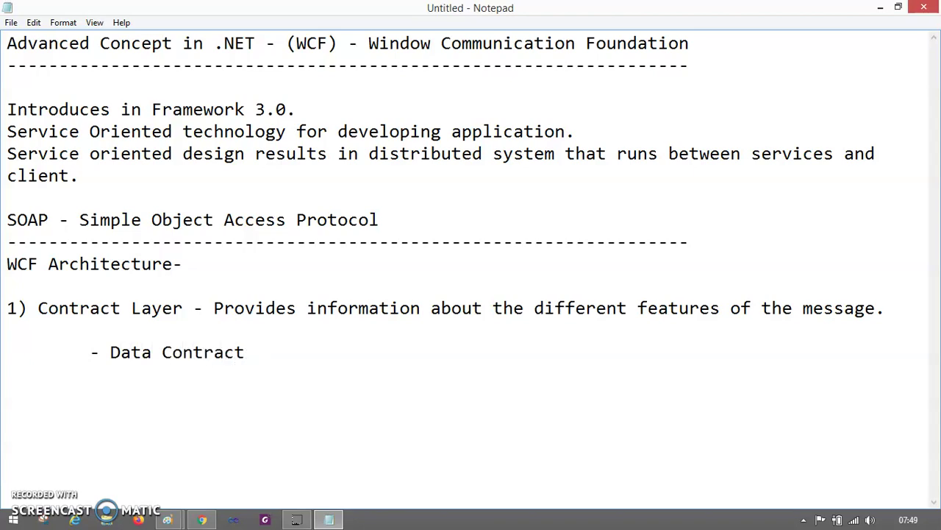
pyautogui.write('- Mess')
pyautogui.press('BackSpace')
pyautogui.press('BackSpace')
pyautogui.write('essa')
pyautogui.write('ge prame')
pyautogui.write('tter')
pyautogui.press('BackSpace')
pyautogui.press('BackSpace')
pyautogui.press('BackSpace')
pyautogui.press('BackSpace')
pyautogui.write('ters')
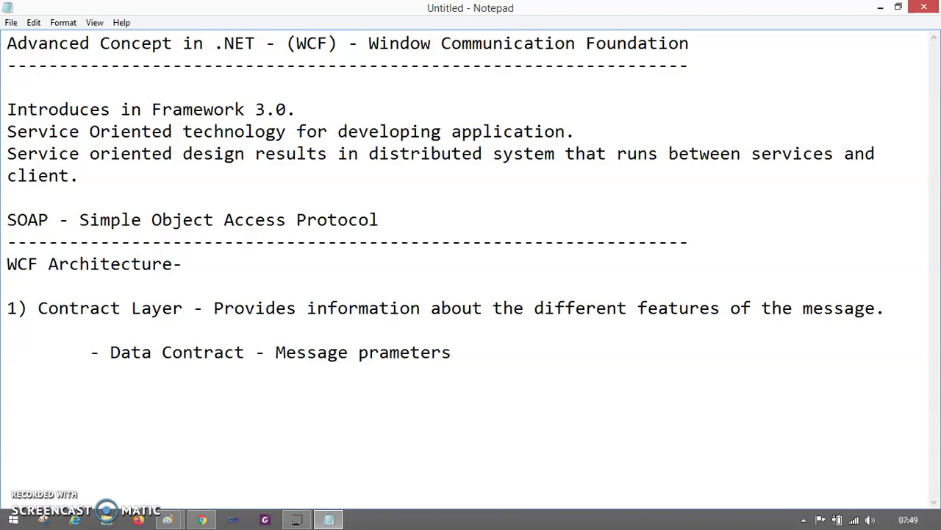
pyautogui.write(', parametre')
pyautogui.press('BackSpace')
pyautogui.press('BackSpace')
pyautogui.write('ers are bascially')
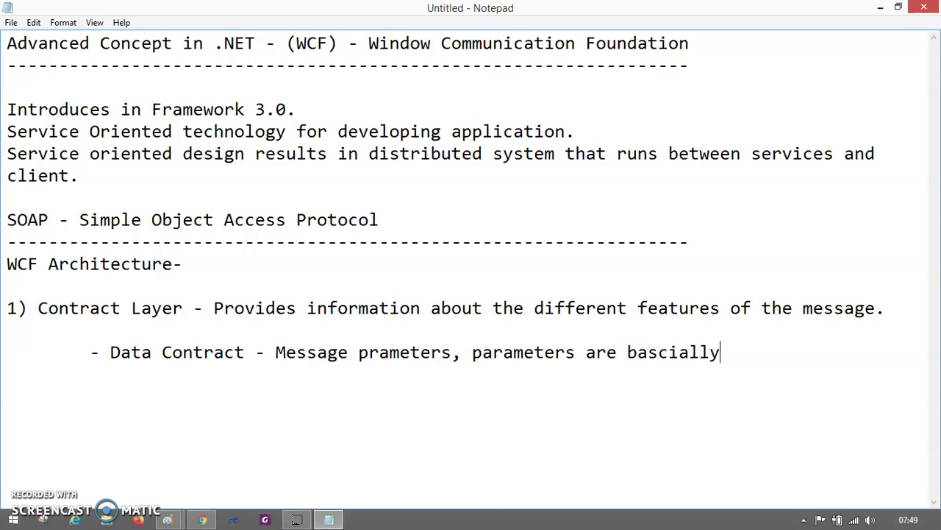
pyautogui.write(' based on CML')
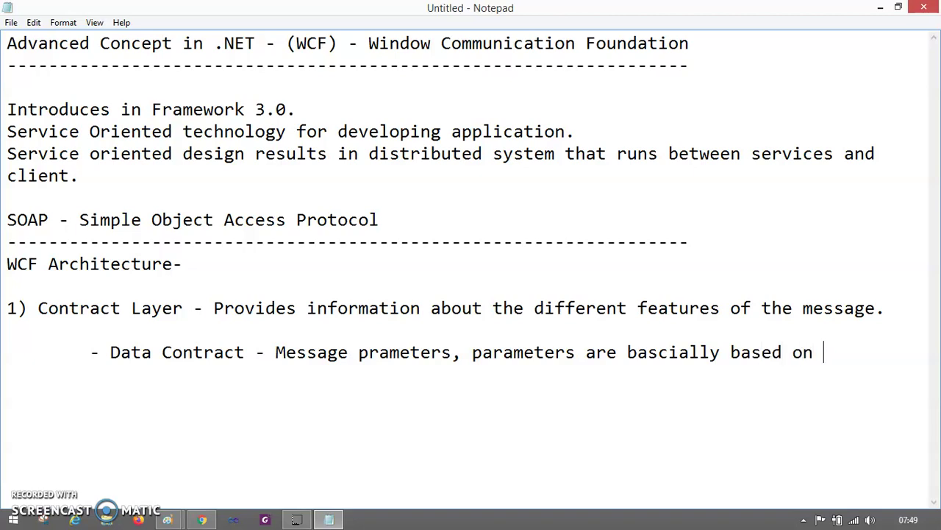
pyautogui.press('BackSpace')
pyautogui.press('BackSpace')
pyautogui.press('BackSpace')
pyautogui.write('XML.')
# - Add the indented bullet '- Message Contract - Specific Part of Message using SOAP.'
pyautogui.press('Return')
pyautogui.press('Tab')
pyautogui.write('- Message COntr')
pyautogui.press('BackSpace')
pyautogui.press('BackSpace')
pyautogui.press('BackSpace')
pyautogui.press('BackSpace')
pyautogui.write('ontract -')
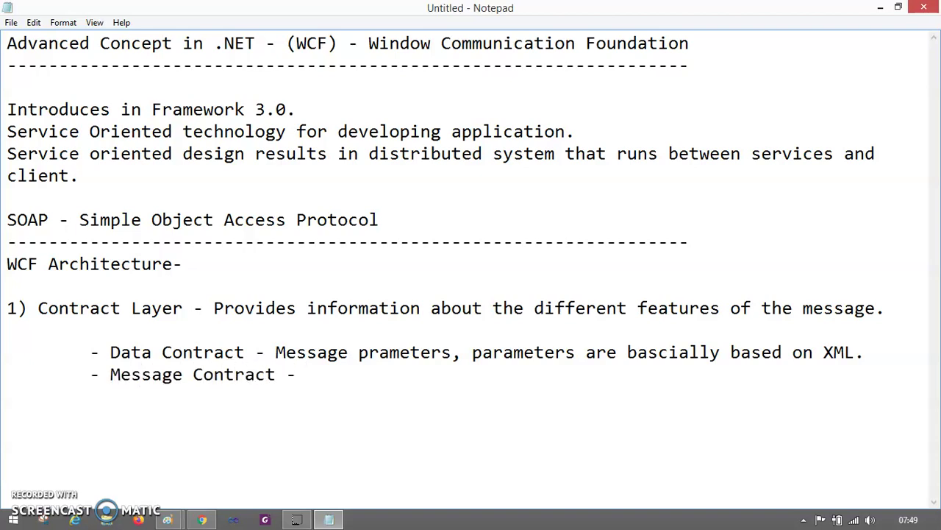
pyautogui.write(' Specifi')
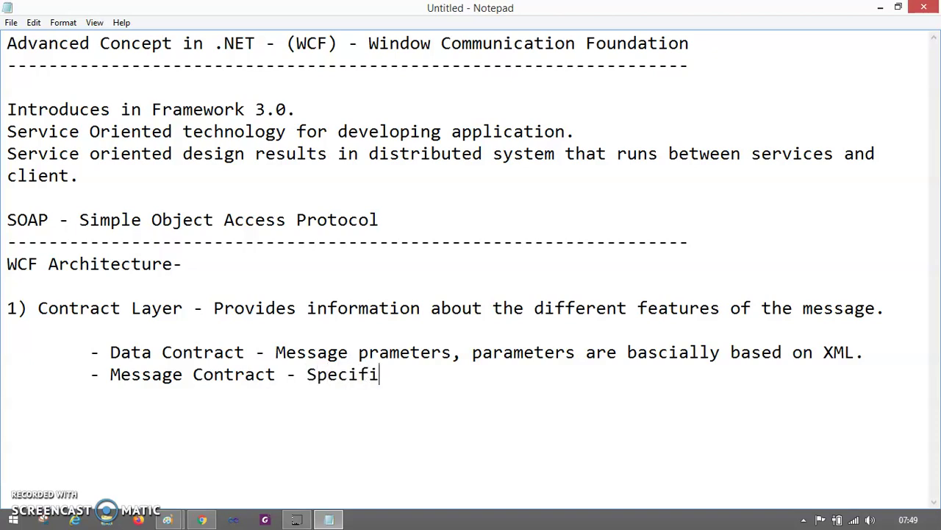
pyautogui.write('c Part of Me')
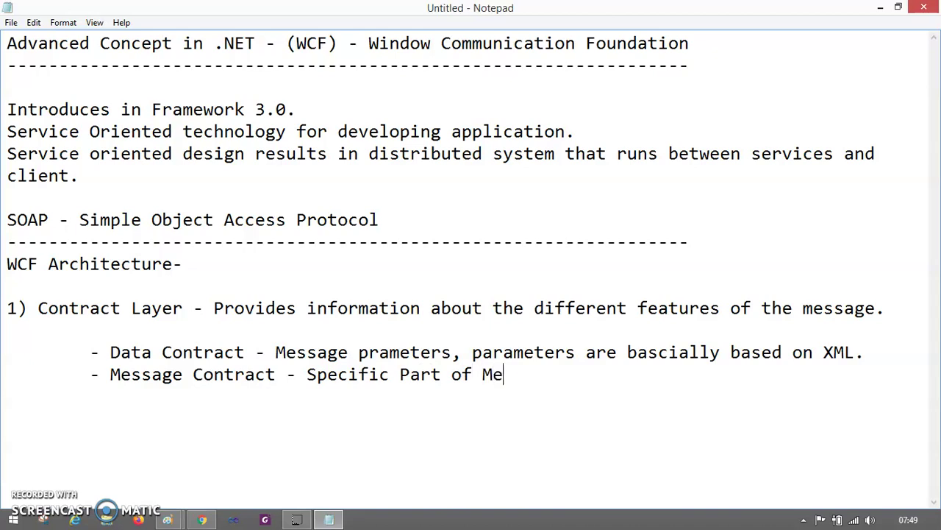
pyautogui.write('ssage')
pyautogui.press('BackSpace')
pyautogui.press('BackSpace')
pyautogui.write('using ')
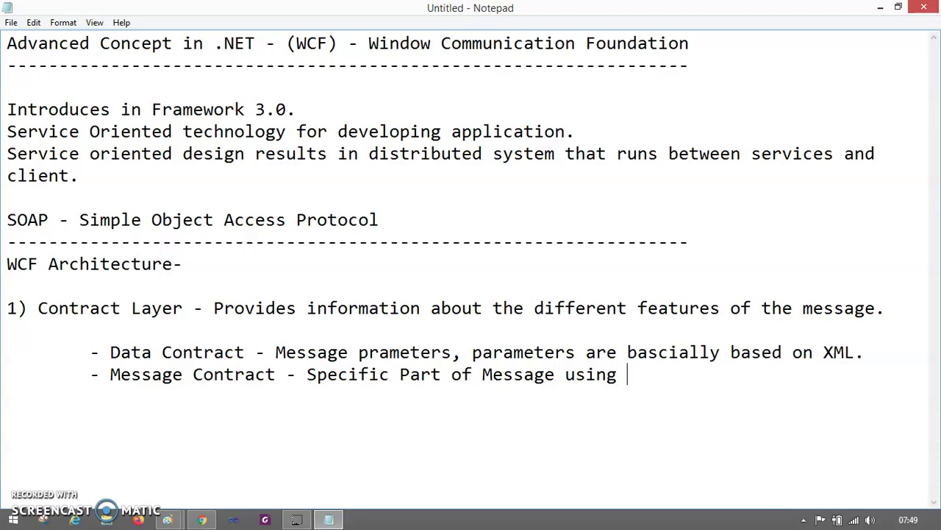
pyautogui.write('SOPA')
pyautogui.press('BackSpace')
pyautogui.press('BackSpace')
pyautogui.write('AP.')
pyautogui.press('Return')
pyautogui.press('Tab')
# - Add the Service Contract bullet: specific information about the content, letting the client understand the offered service
pyautogui.write('- S')
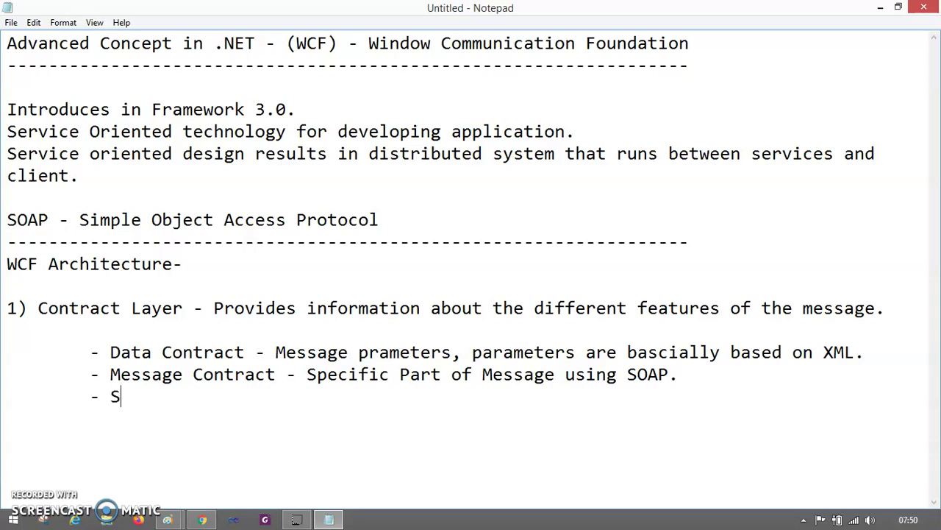
pyautogui.write('ervice COn')
pyautogui.press('BackSpace')
pyautogui.press('BackSpace')
pyautogui.write('ontract ')
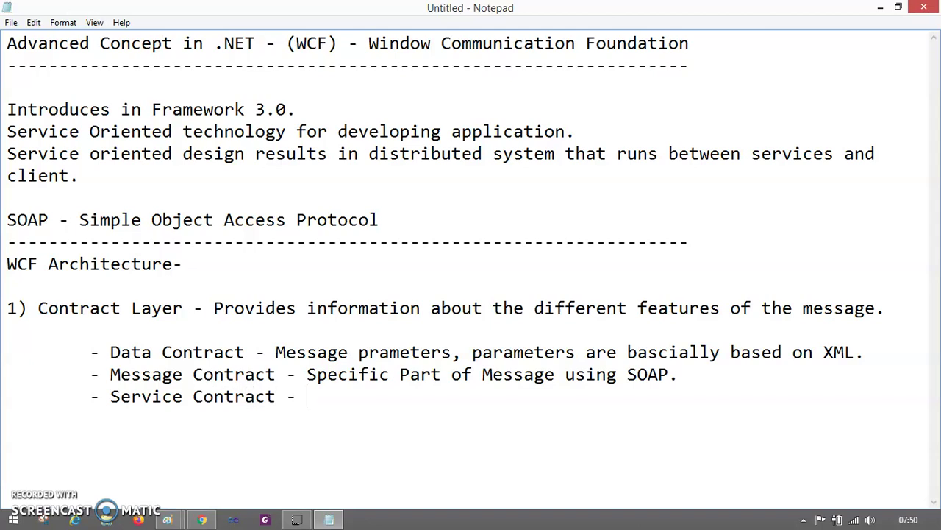
pyautogui.write('- Specific')
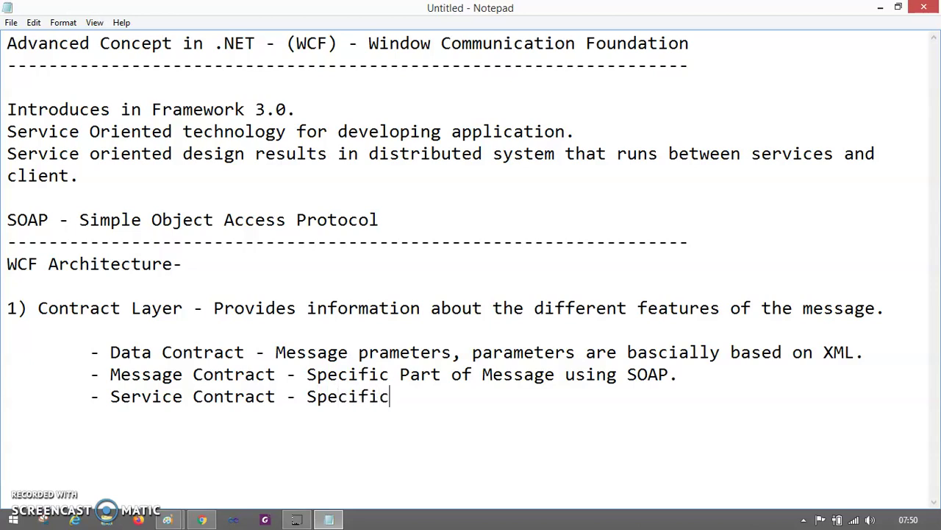
pyautogui.write(' Information to th')
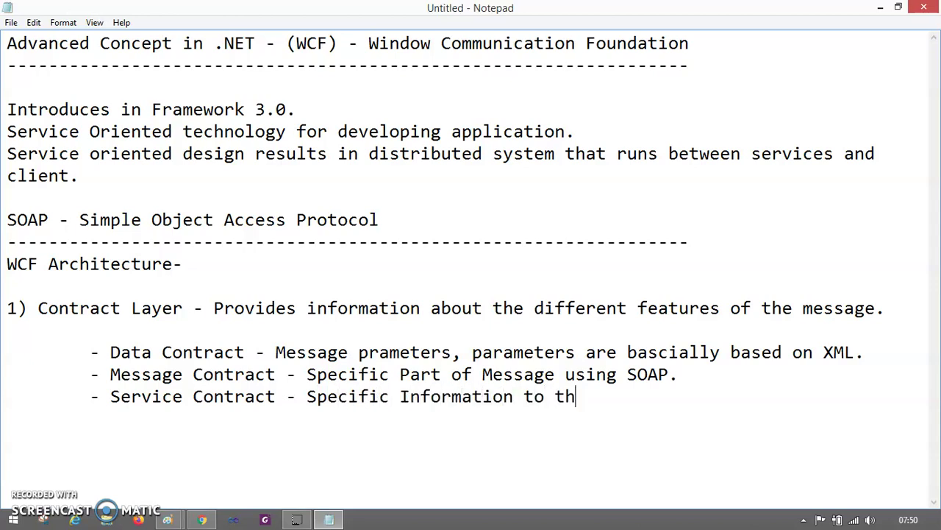
pyautogui.write('e content, ')
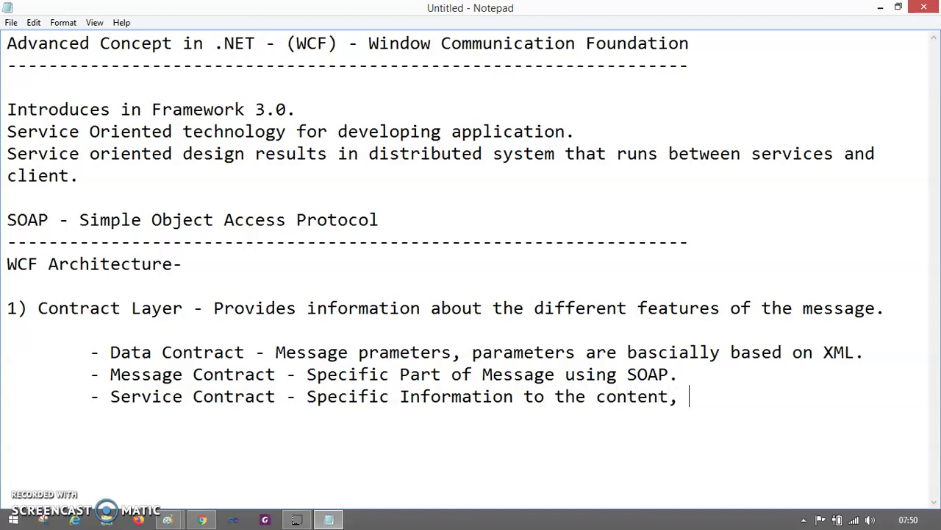
pyautogui.write('which enabls to')
pyautogui.press('BackSpace')
pyautogui.write('he cl')
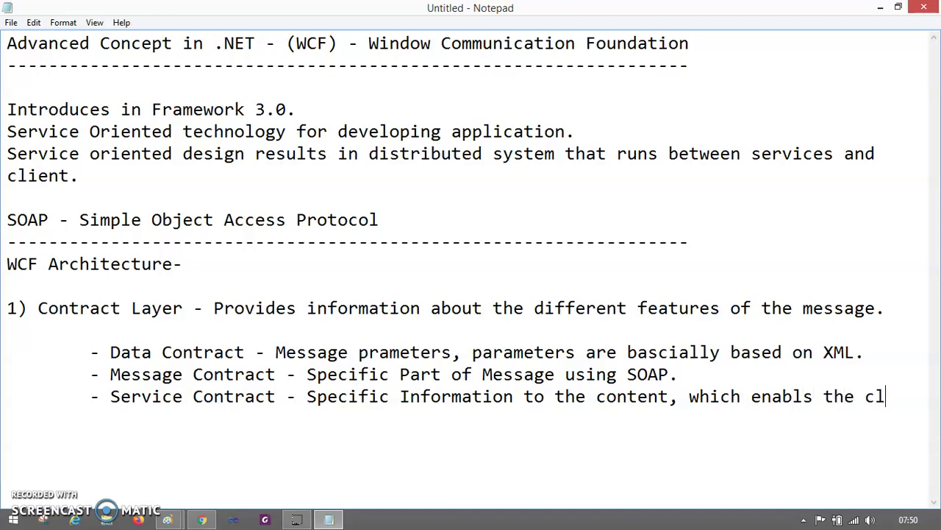
pyautogui.write('ient to')
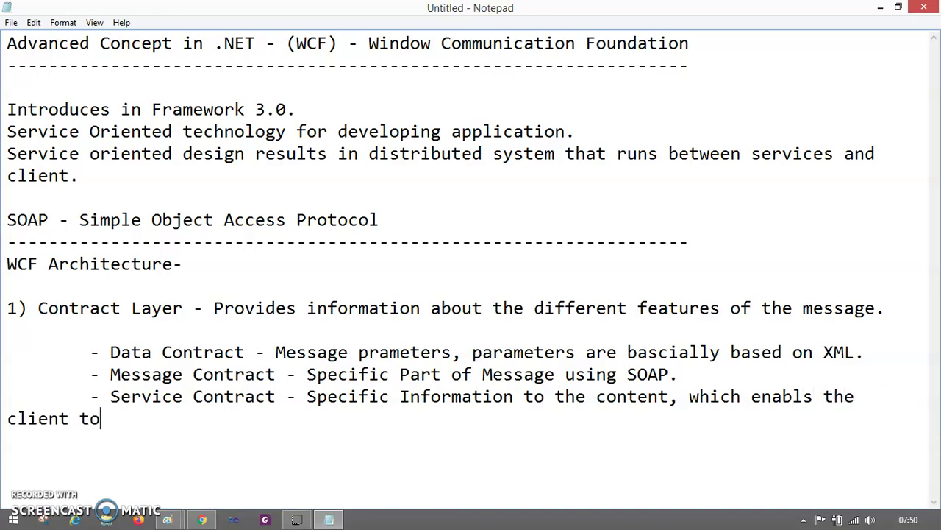
pyautogui.write(' underst')
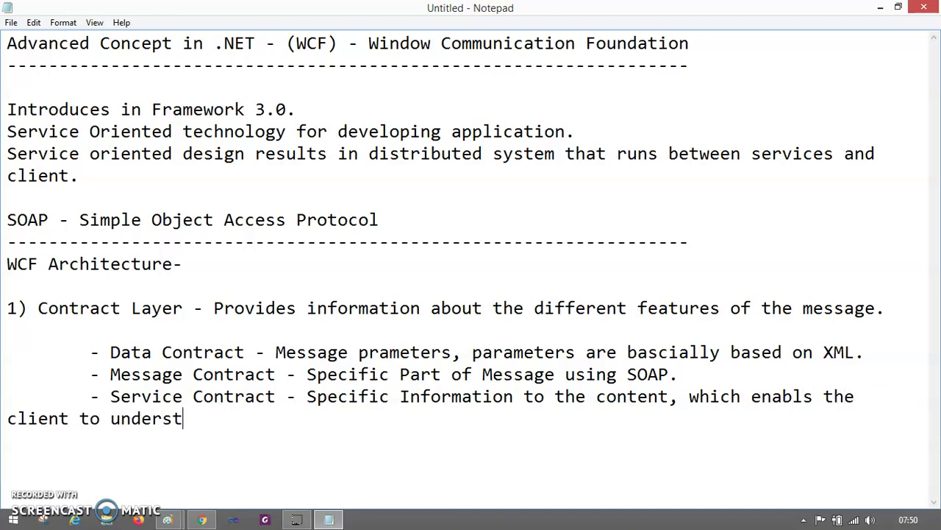
pyautogui.write('and what sergic')
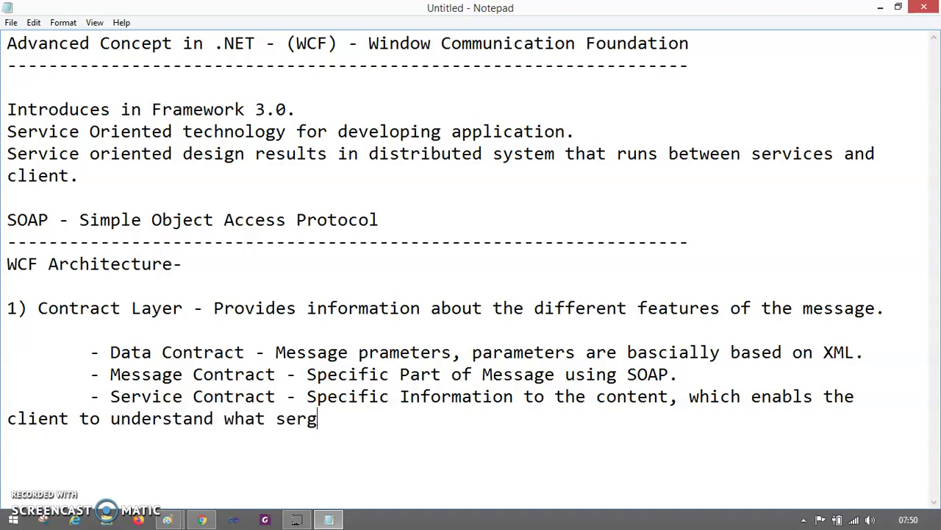
pyautogui.press('BackSpace')
pyautogui.press('BackSpace')
pyautogui.press('BackSpace')
pyautogui.write('ice')
pyautogui.press('BackSpace')
pyautogui.press('BackSpace')
pyautogui.press('BackSpace')
pyautogui.press('BackSpace')
pyautogui.write('vice is he of')
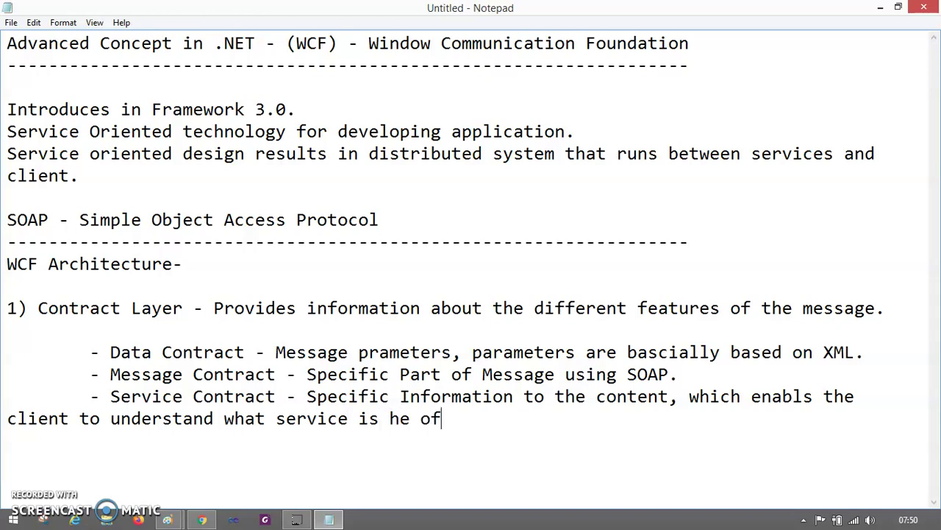
pyautogui.write('fering.')
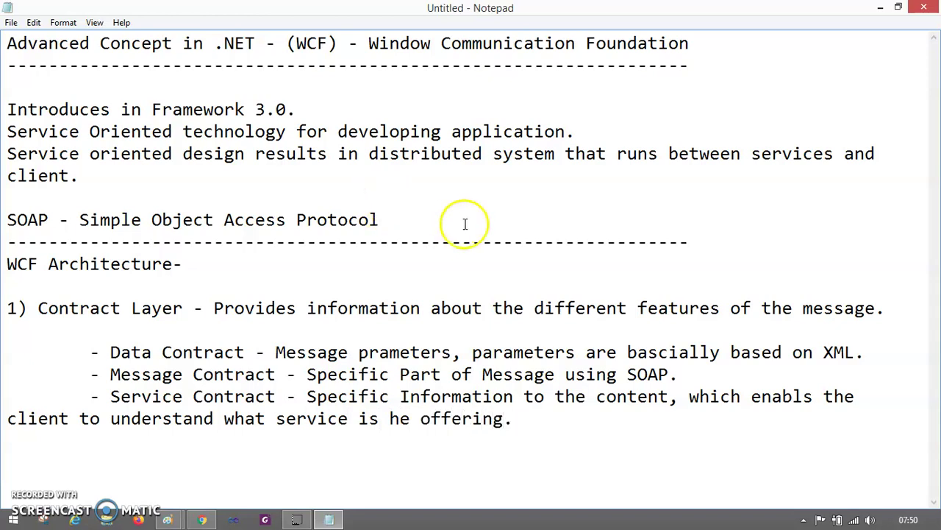
# - Correct 'enabls' to 'enables' and begin a new indented bullet line
pyautogui.click(803, 397)
pyautogui.write('e')
pyautogui.click(640, 425)
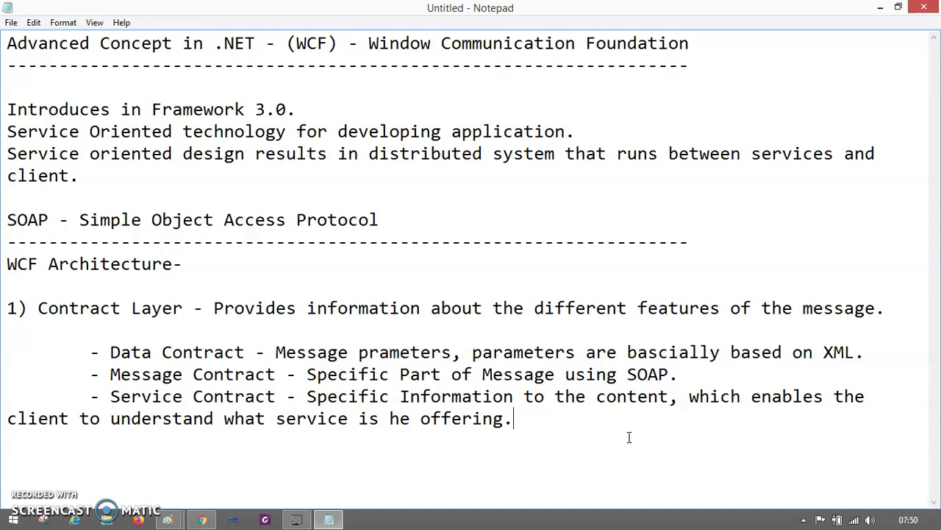
pyautogui.press('Return')
pyautogui.press('Tab')
# - Type the bullet '- Policy and Binding - Control protocols.' followed by 'HTTP or SOAP or TCP.'
pyautogui.write('0')
pyautogui.press('BackSpace')
pyautogui.write('p')
pyautogui.press('BackSpace')
pyautogui.write('0')
pyautogui.press('BackSpace')
pyautogui.write('- Policy and Bi')
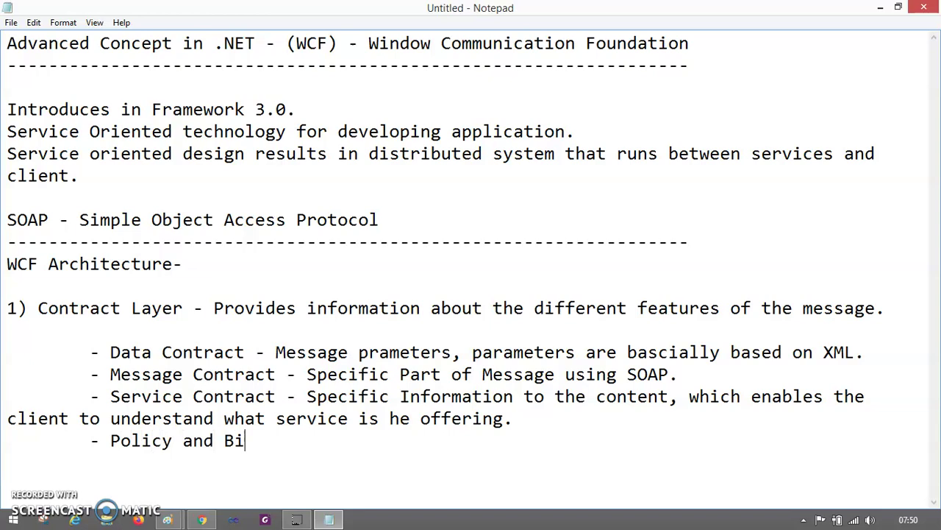
pyautogui.write('nding - Co')
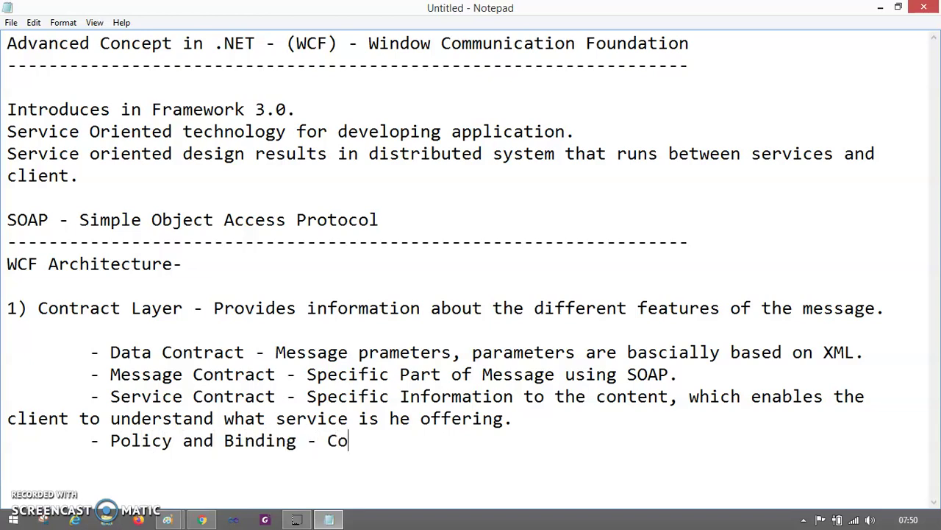
pyautogui.write('ntrol pr')
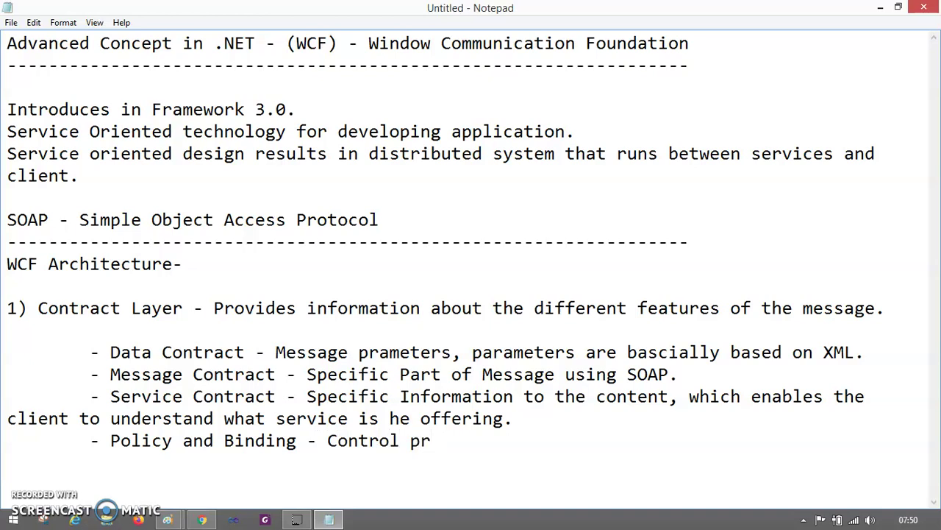
pyautogui.write('otocols.')
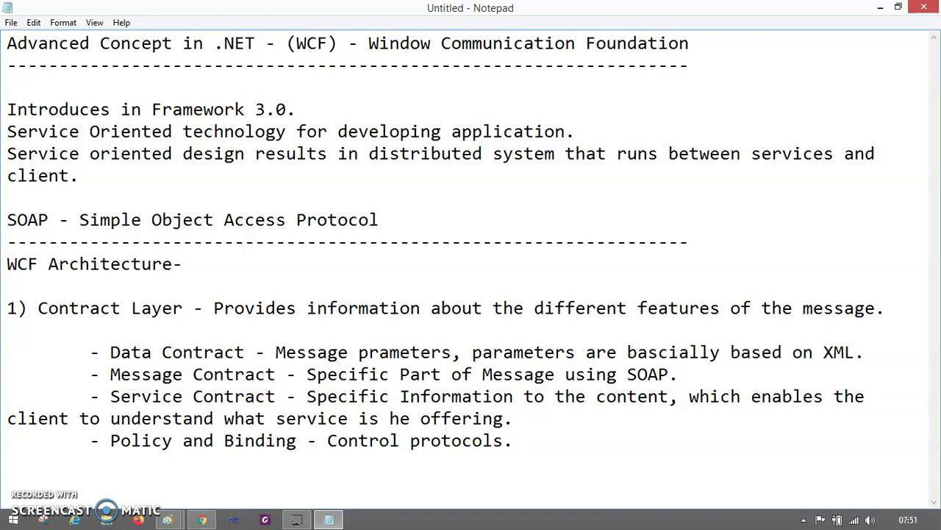
pyautogui.write('HTTP or SOAP')
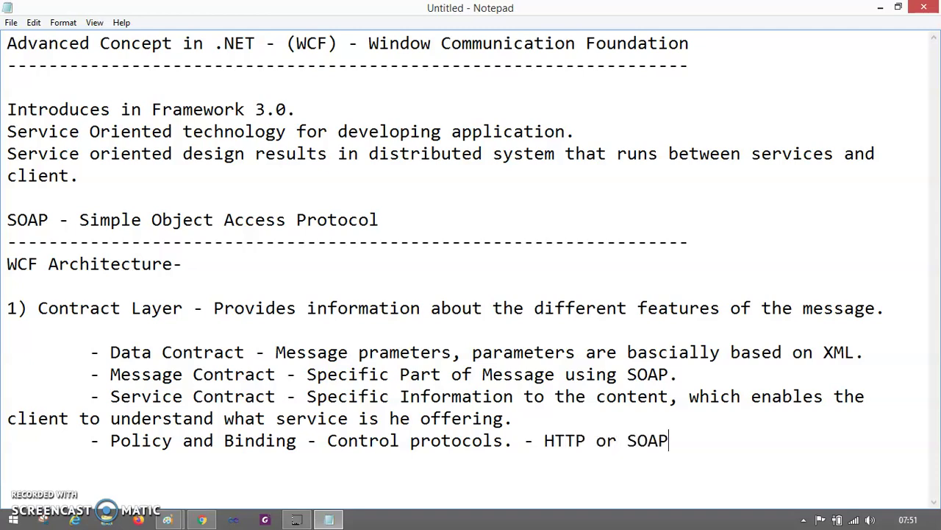
pyautogui.write(' or TCP.')
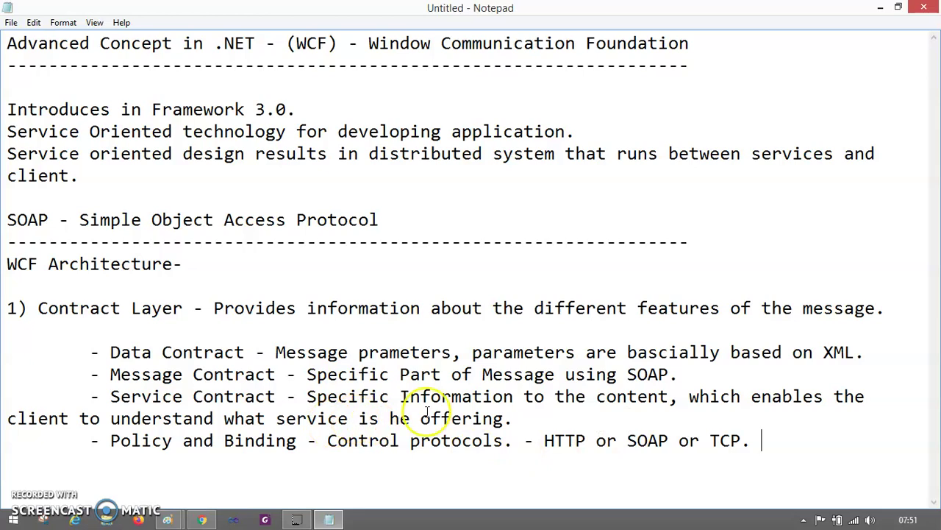
# - Append '(WCF-WCF)' to the SOAP definition line
pyautogui.click(395, 217)
pyautogui.write('()')
pyautogui.press('Left')
pyautogui.write('WC')
pyautogui.write('F-WCT')
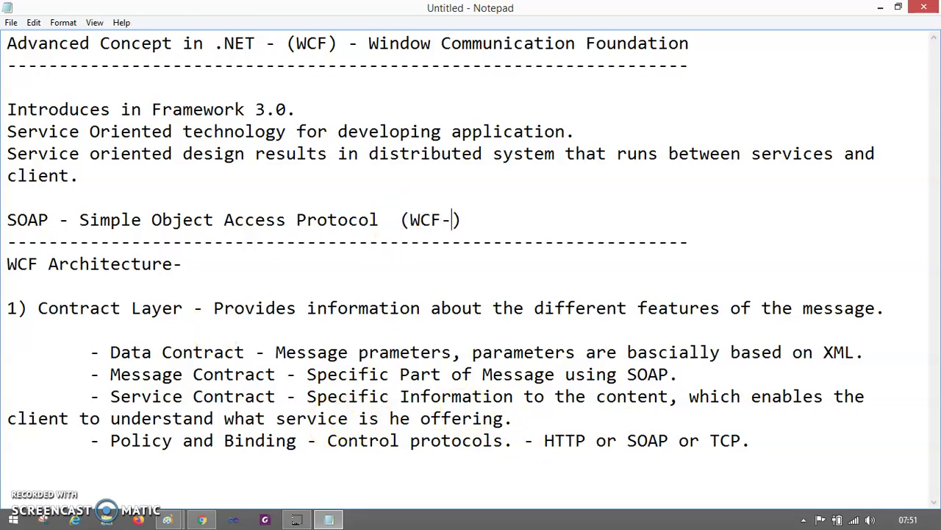
pyautogui.press('BackSpace')
pyautogui.write('F')
# - Add the line 'HTTP - (WCF and other application)' below the SOAP line
pyautogui.press('Return')
pyautogui.write('HT')
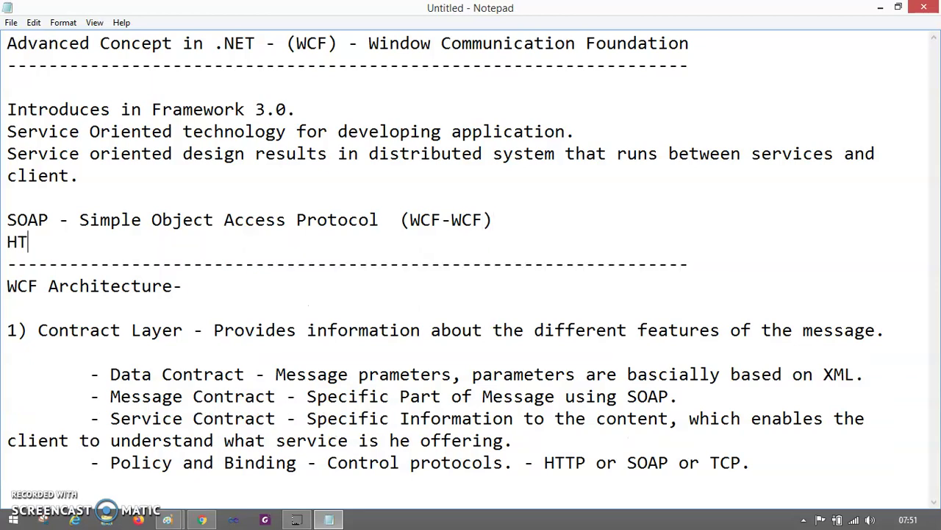
pyautogui.write('TP - (WCF and)')
pyautogui.press('Left')
pyautogui.write('WCF and')
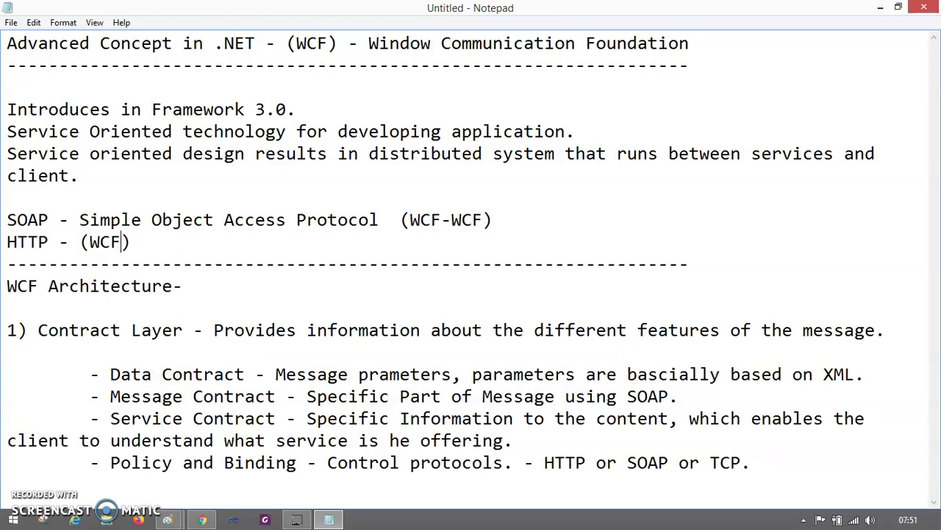
pyautogui.write(' otehr')
pyautogui.press('BackSpace')
pyautogui.press('BackSpace')
pyautogui.press('BackSpace')
pyautogui.press('BackSpace')
pyautogui.write('he app')
pyautogui.press('BackSpace')
pyautogui.press('BackSpace')
pyautogui.press('BackSpace')
pyautogui.press('BackSpace')
pyautogui.write('r applci')
pyautogui.press('BackSpace')
pyautogui.press('BackSpace')
pyautogui.press('BackSpace')
pyautogui.press('BackSpace')
pyautogui.write('plication')
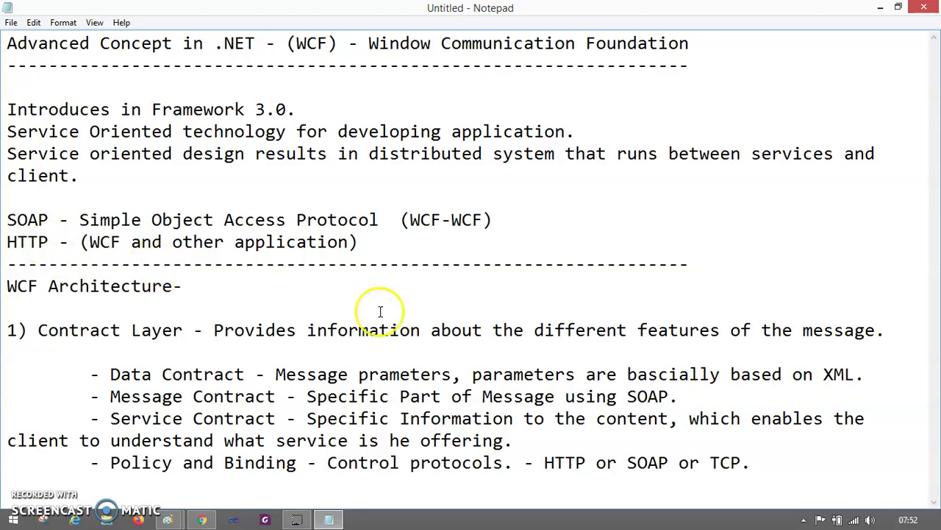
# - Below the Contract Layer notes, begin item '2) Service Runtime Layer - manages different'
pyautogui.click(765, 461)
pyautogui.press('Return')
pyautogui.press('Return')
pyautogui.press('Return')
pyautogui.press('Return')
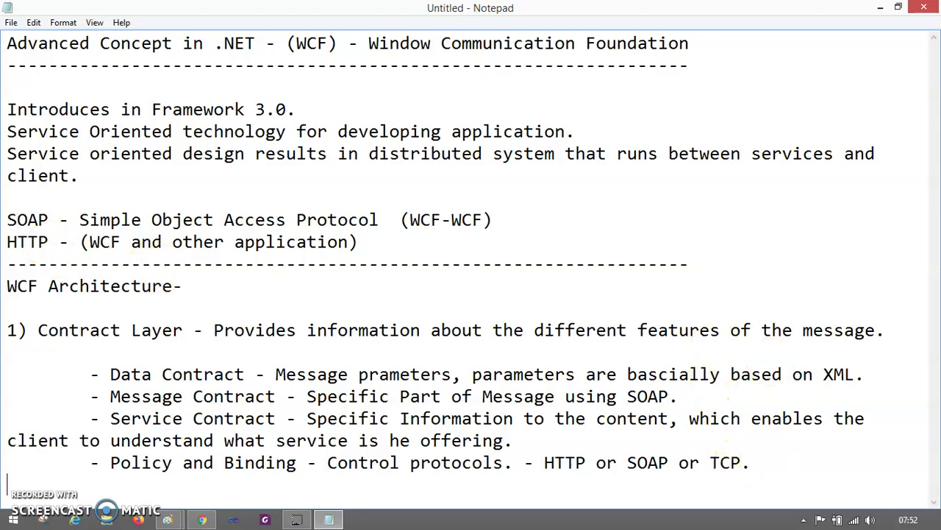
pyautogui.write('2)')
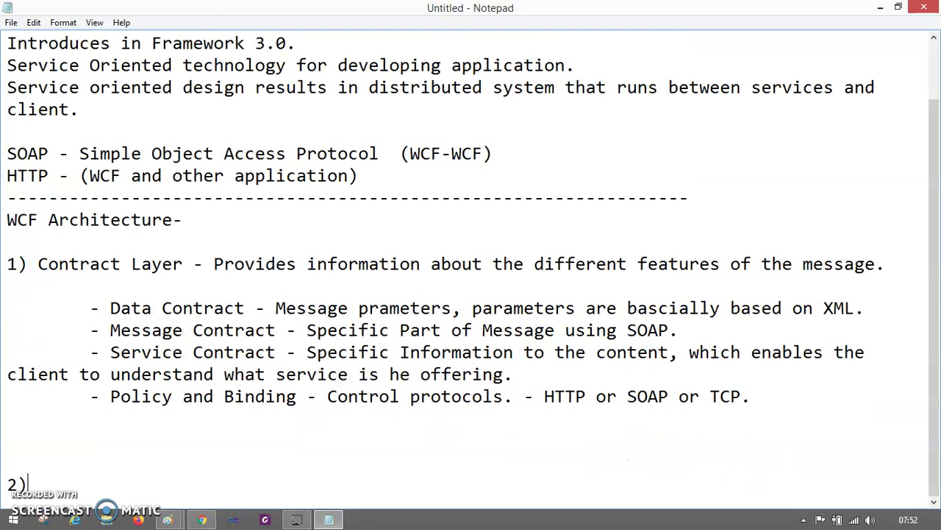
pyautogui.write(' Sergice RUn')
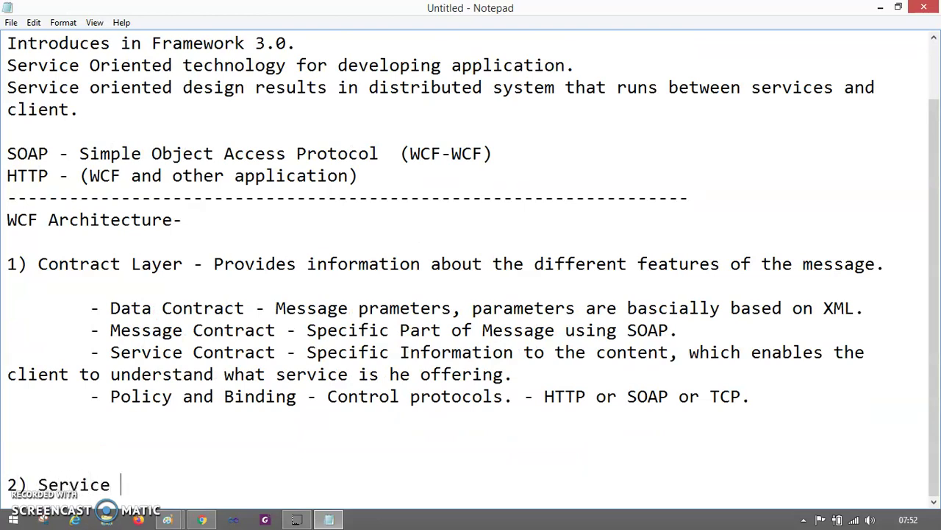
pyautogui.press('BackSpace')
pyautogui.press('BackSpace')
pyautogui.write('untime Layer ')
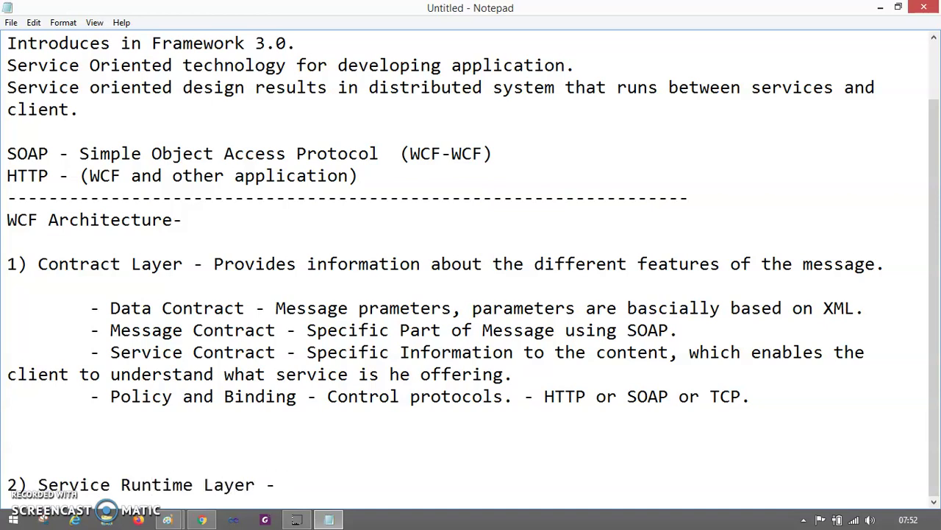
pyautogui.write('- m')
pyautogui.press('BackSpace')
pyautogui.write('manages fi')
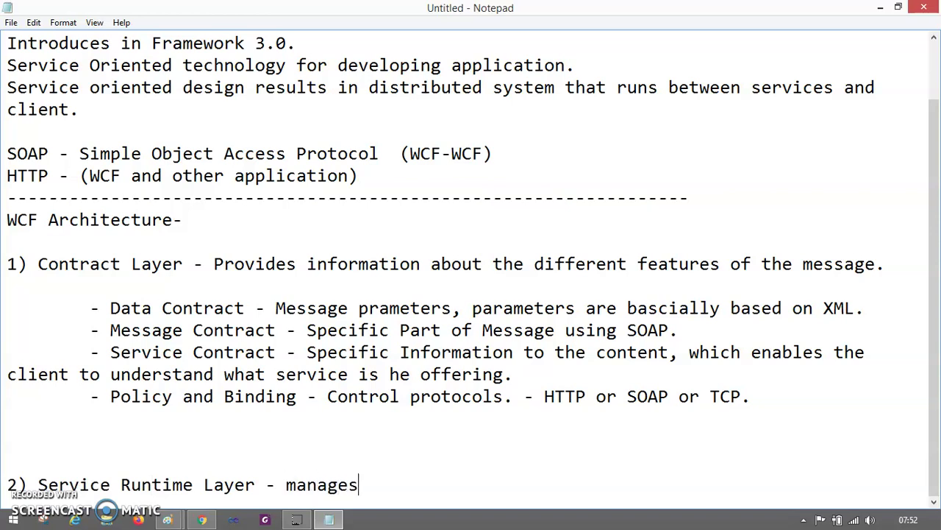
pyautogui.press('BackSpace')
pyautogui.press('BackSpace')
pyautogui.write('differe')
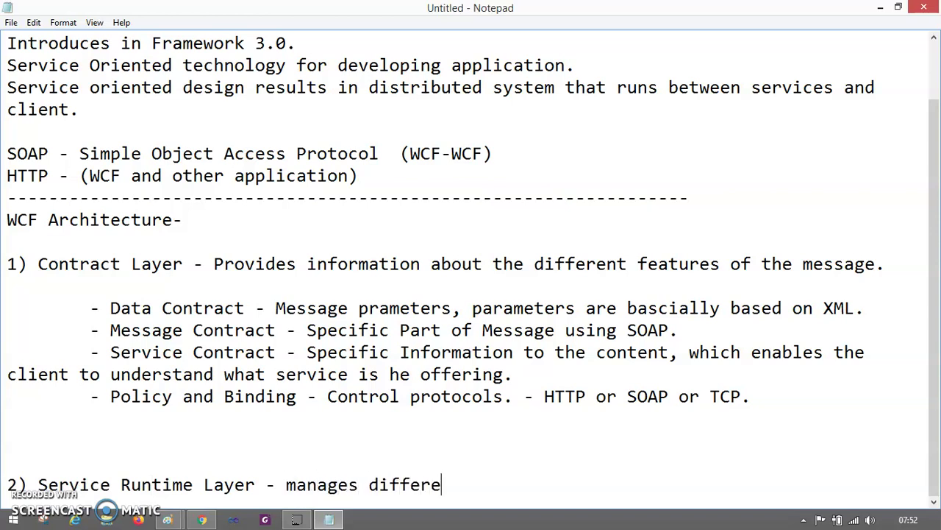
pyautogui.write('tnt')
pyautogui.press('BackSpace')
pyautogui.press('BackSpace')
pyautogui.press('BackSpace')
pyautogui.write('nt h')
pyautogui.press('BackSpace')
# - Complete the line with 'behavior of WCF service while hosting the service'
pyautogui.write('behavior of WCP')
pyautogui.press('BackSpace')
pyautogui.write('F ')
pyautogui.write('serg')
pyautogui.press('BackSpace')
pyautogui.write('vie')
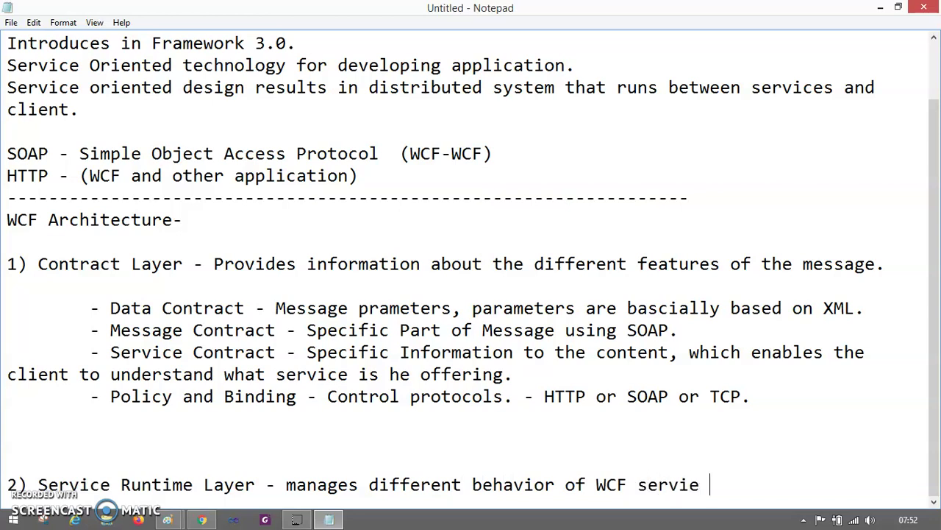
pyautogui.press('BackSpace')
pyautogui.press('BackSpace')
pyautogui.write('ce usi')
pyautogui.press('BackSpace')
pyautogui.press('BackSpace')
pyautogui.press('BackSpace')
pyautogui.write('that or')
pyautogui.write('curing ')
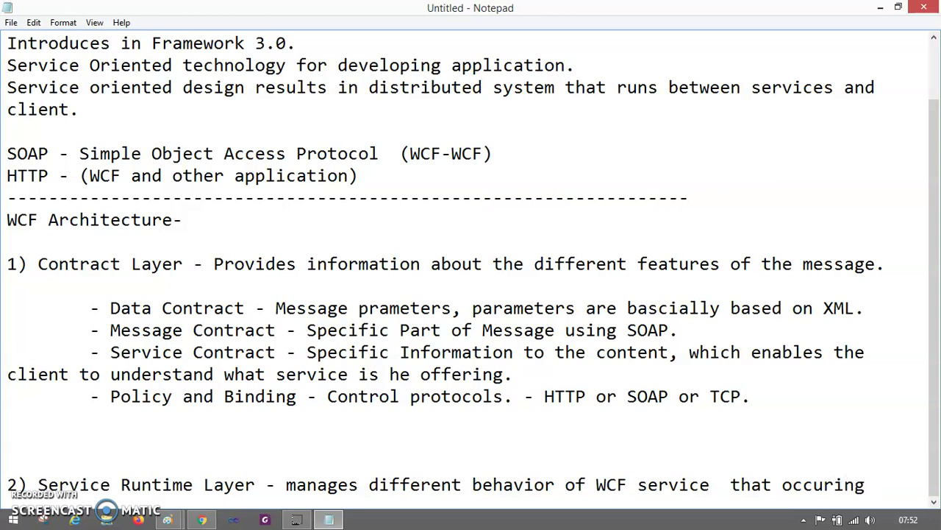
pyautogui.write('whicle')
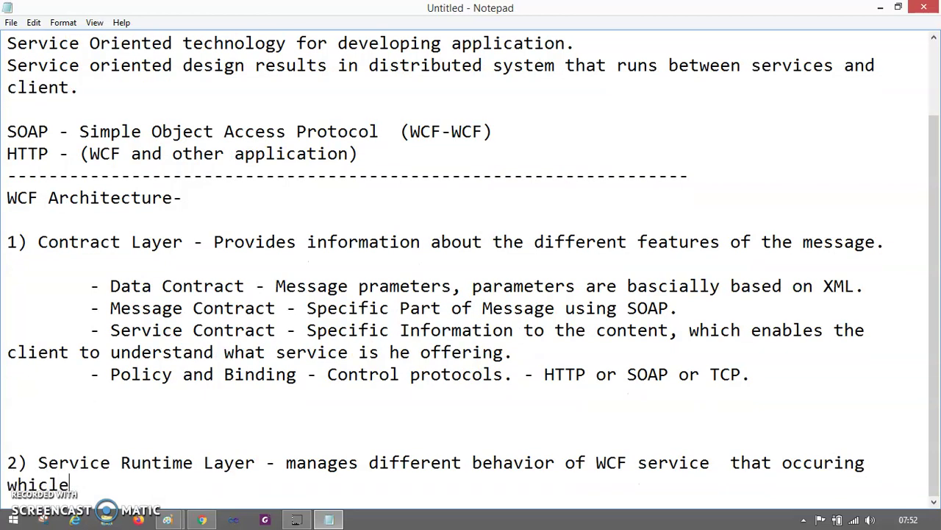
pyautogui.press('BackSpace')
pyautogui.press('BackSpace')
pyautogui.press('BackSpace')
pyautogui.write('le hostrin')
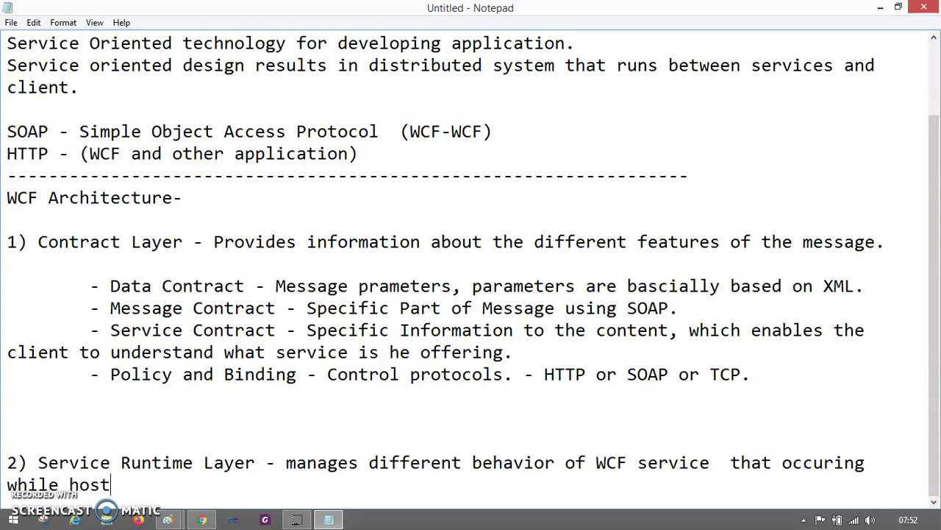
pyautogui.press('BackSpace')
pyautogui.press('BackSpace')
pyautogui.press('BackSpace')
pyautogui.write('ing the ')
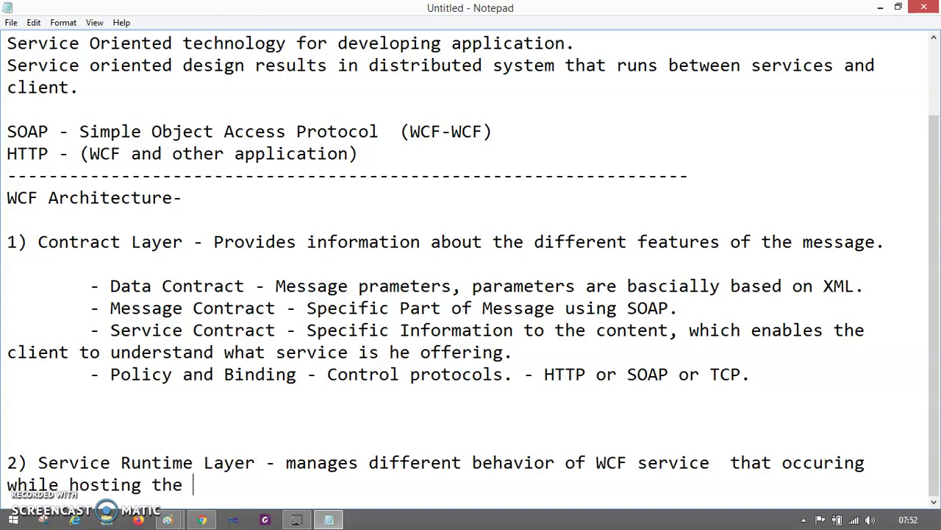
pyautogui.write('service')
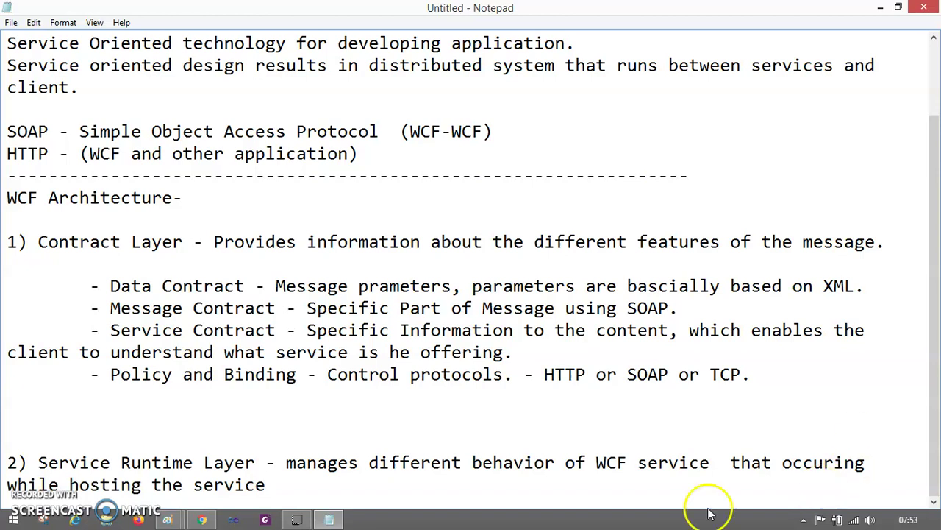
pyautogui.moveTo(168, 519)
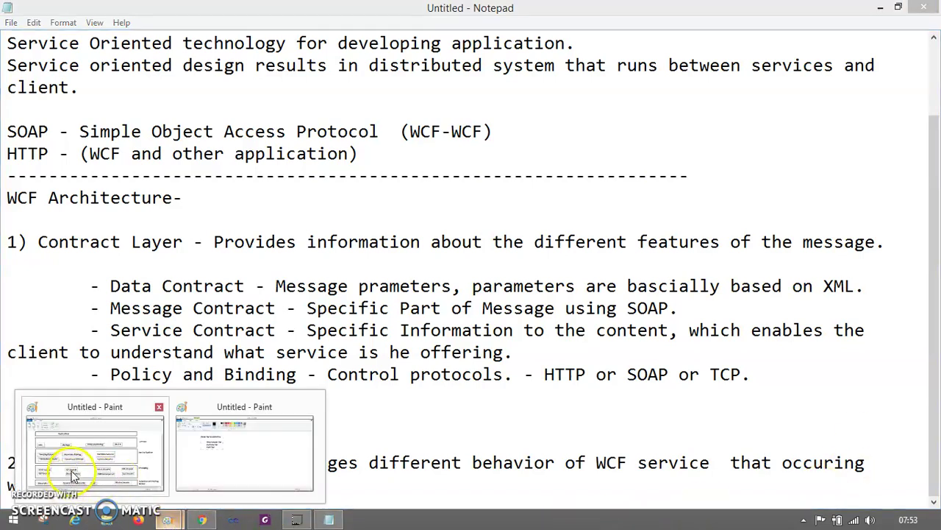
pyautogui.click(96, 453)
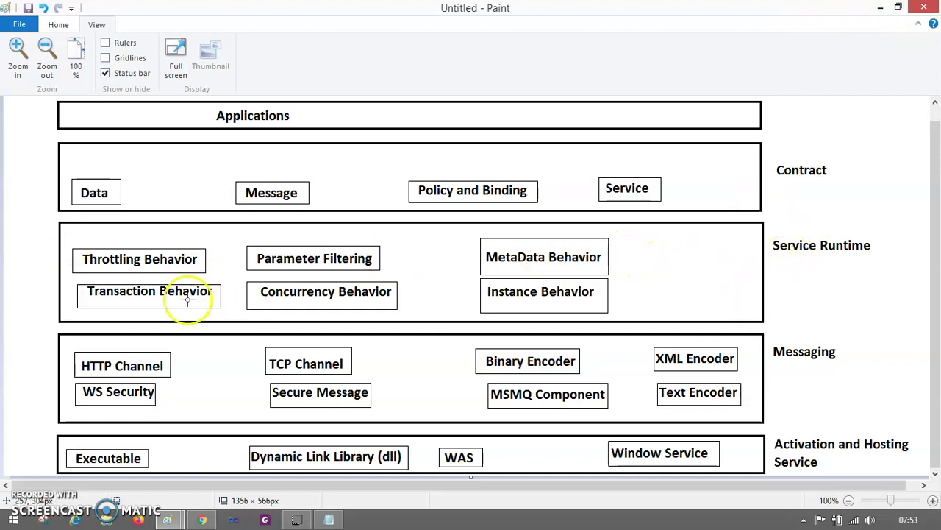
pyautogui.click(880, 9)
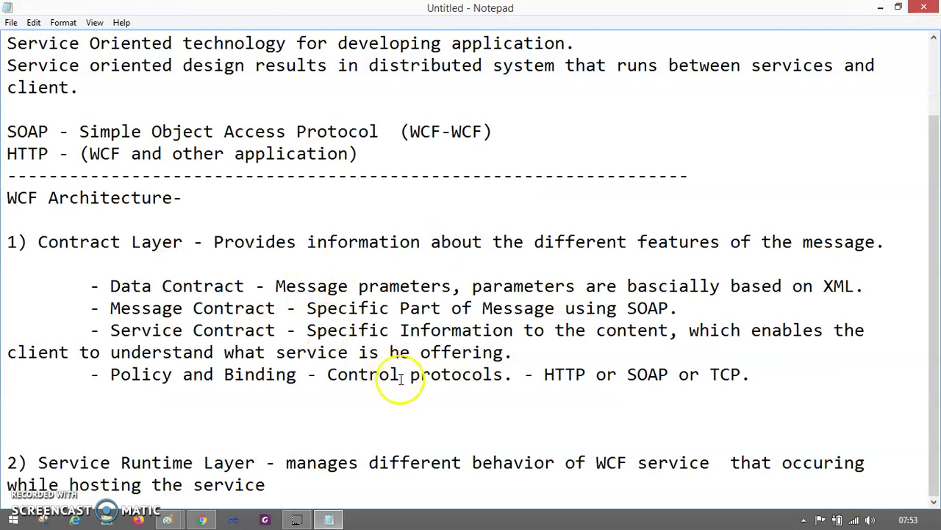
# - End the Service Runtime line with a period and add 'Throttling behavior - controls the number of messages passing from service to client.'
pyautogui.press('Return')
pyautogui.press('Return')
pyautogui.press('Return')
pyautogui.press('Return')
pyautogui.press('Return')
pyautogui.press('Return')
pyautogui.press('Return')
pyautogui.press('Return')
pyautogui.press('Return')
pyautogui.press('Return')
pyautogui.press('Return')
pyautogui.press('Return')
pyautogui.press('Return')
pyautogui.press('Return')
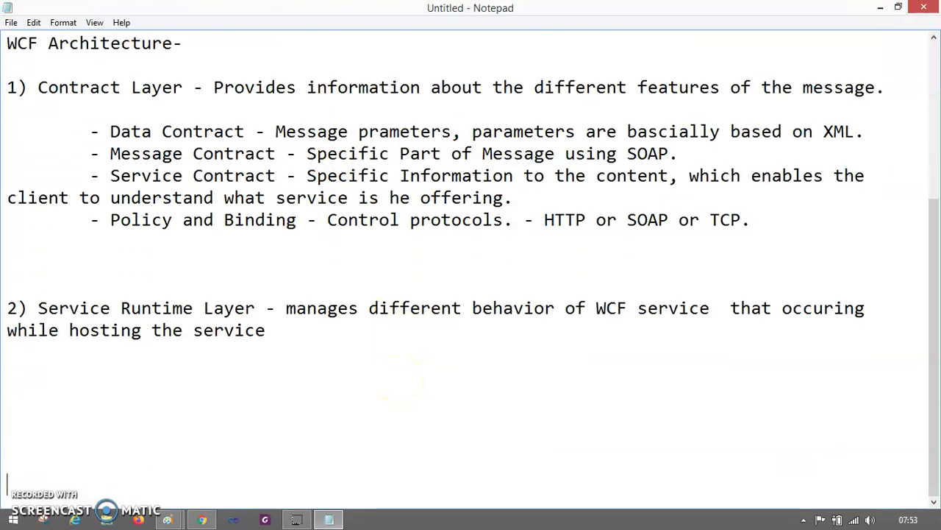
pyautogui.press('Return')
pyautogui.press('Return')
pyautogui.press('Return')
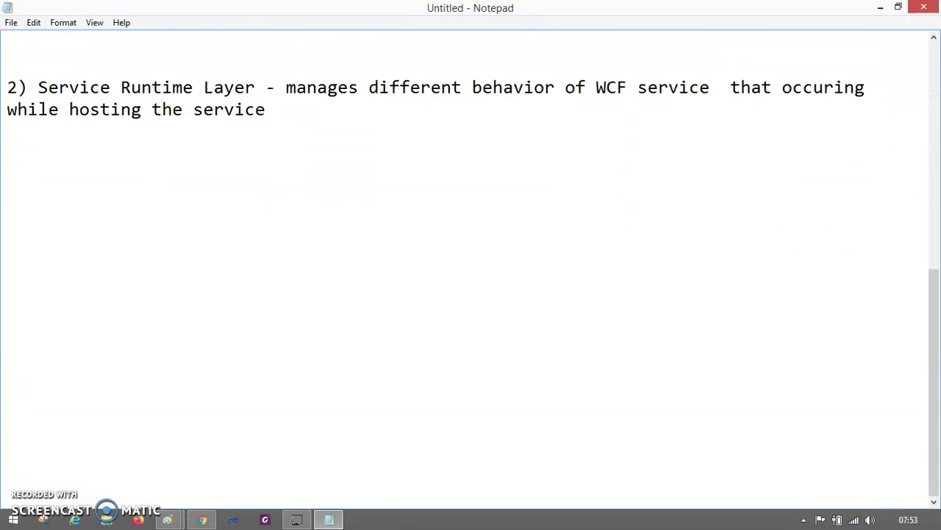
pyautogui.click(268, 110)
pyautogui.write('.')
pyautogui.press('Return')
pyautogui.press('Return')
pyautogui.write('Threo')
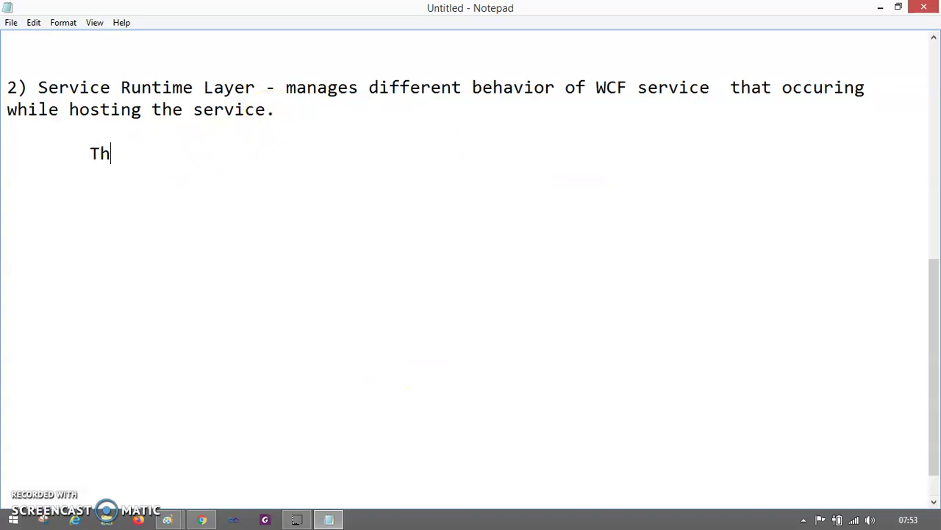
pyautogui.press('BackSpace')
pyautogui.press('BackSpace')
pyautogui.write('ottling')
pyautogui.press('BackSpace')
pyautogui.write('ng behv')
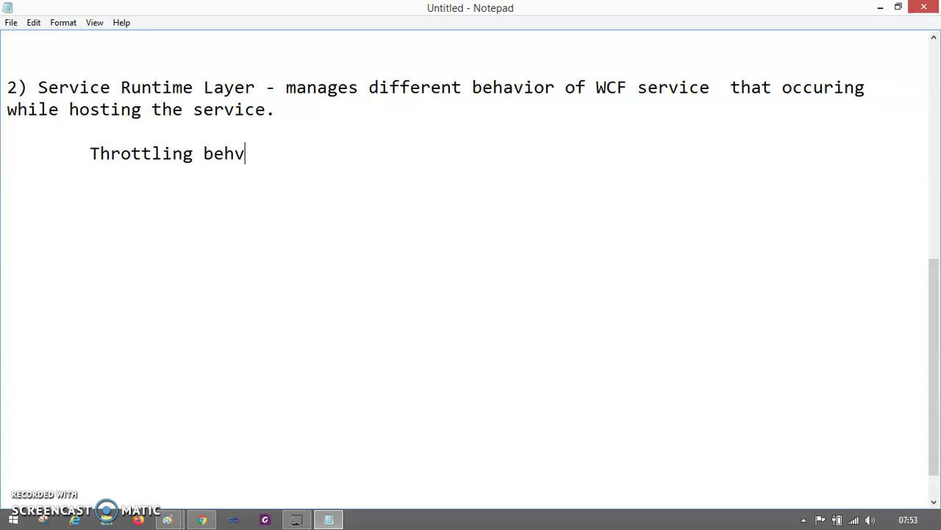
pyautogui.press('BackSpace')
pyautogui.write('avior - cont')
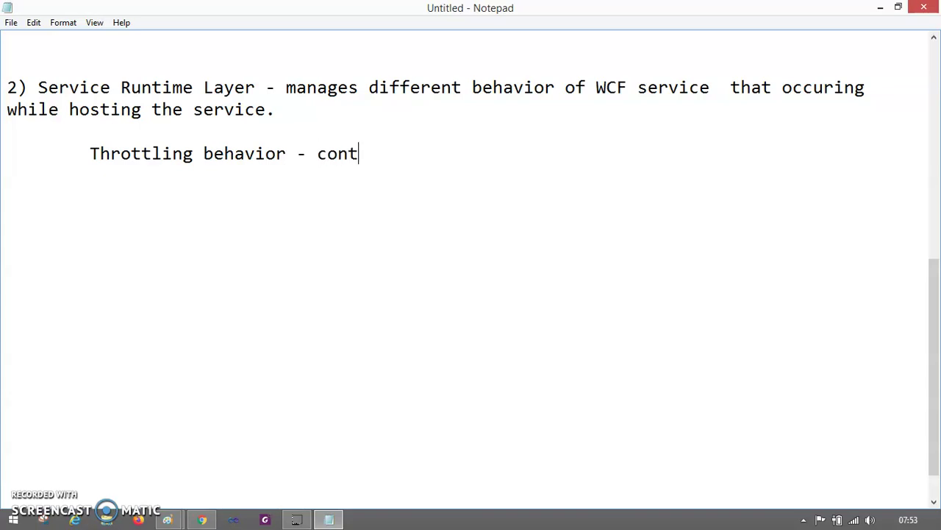
pyautogui.write('rols the numer')
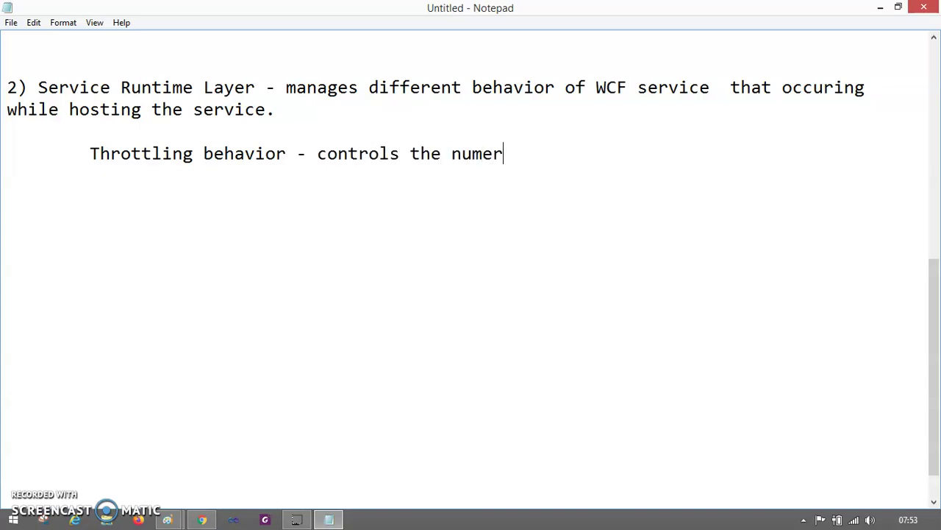
pyautogui.write('er of')
pyautogui.press('BackSpace')
pyautogui.press('BackSpace')
pyautogui.press('BackSpace')
pyautogui.press('BackSpace')
pyautogui.press('BackSpace')
pyautogui.press('BackSpace')
pyautogui.press('BackSpace')
pyautogui.write('ber of mes')
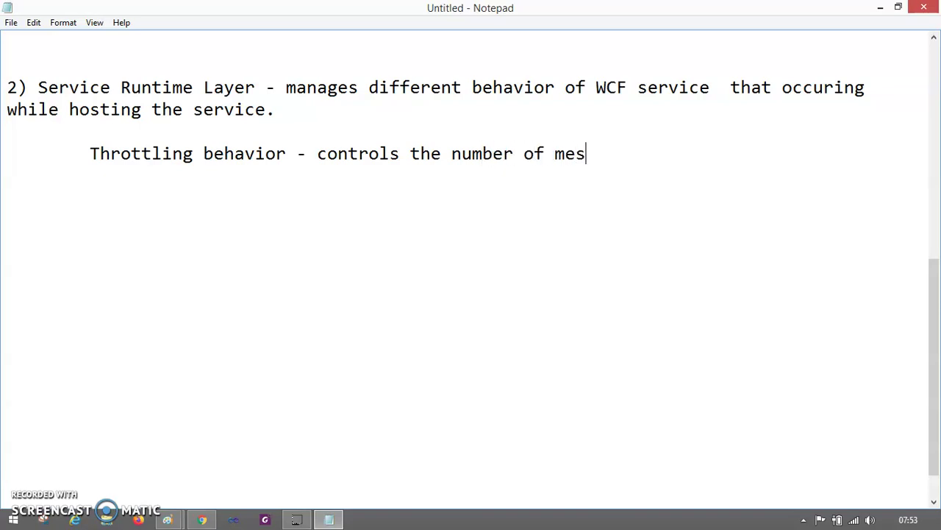
pyautogui.write('sages t')
pyautogui.press('BackSpace')
pyautogui.write('pas')
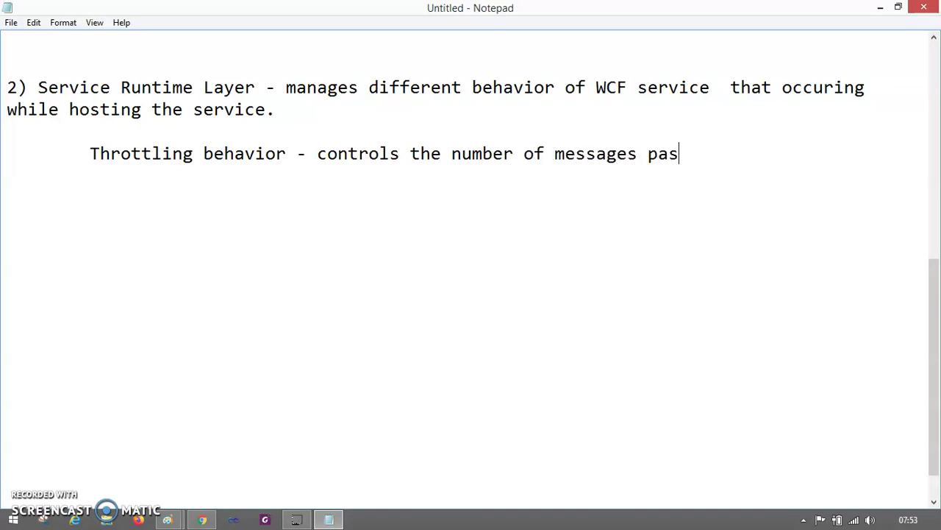
pyautogui.write('sing from s')
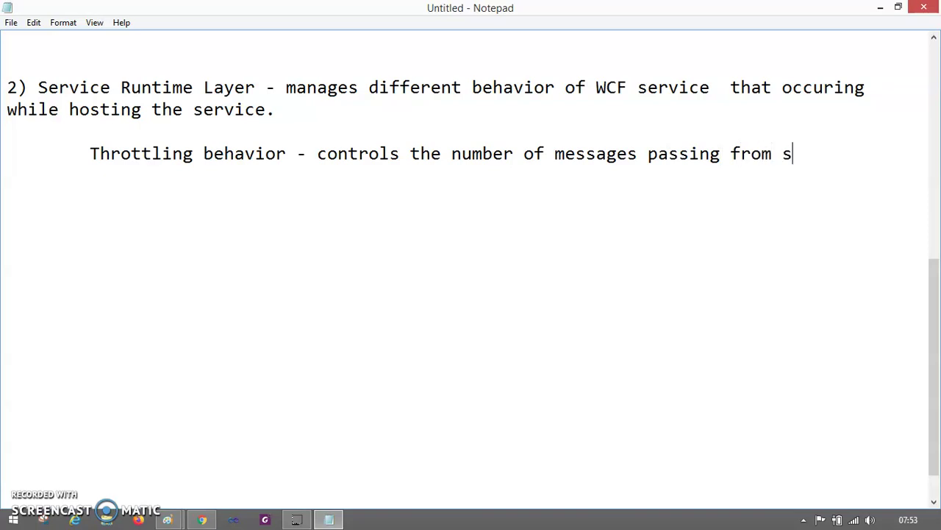
pyautogui.write('ervice to clien')
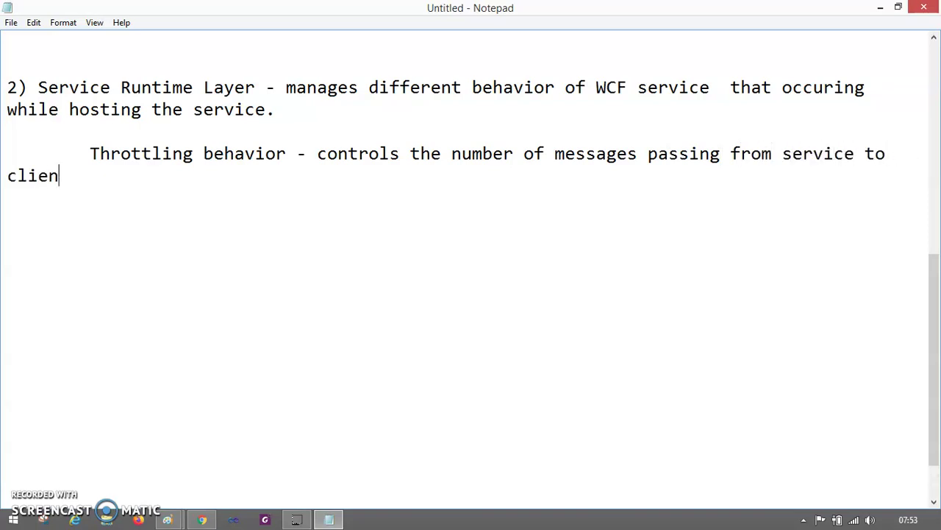
pyautogui.write('t.')
pyautogui.press('Return')
pyautogui.press('Return')
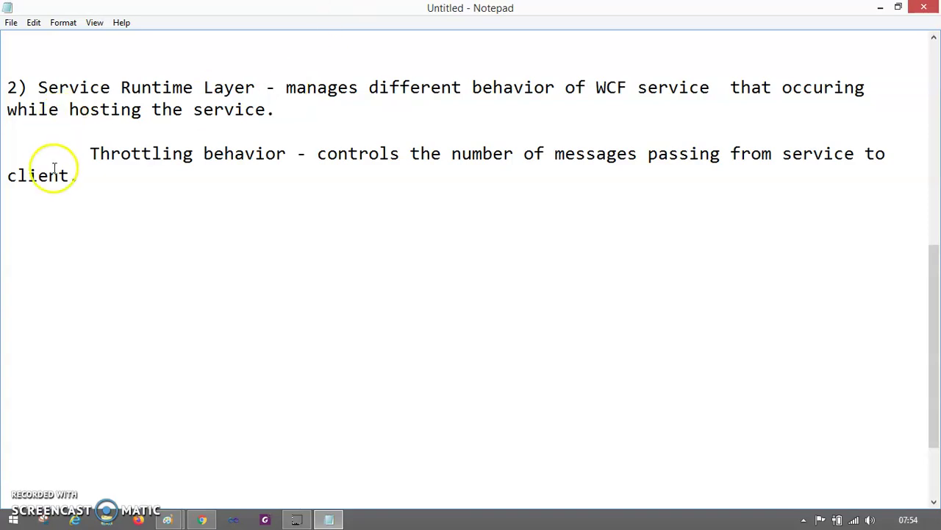
# - Make Throttling a '-' bullet and add an '- Error Behavior' bullet about displaying errors during runtime
pyautogui.click(78, 153)
pyautogui.press('BackSpace')
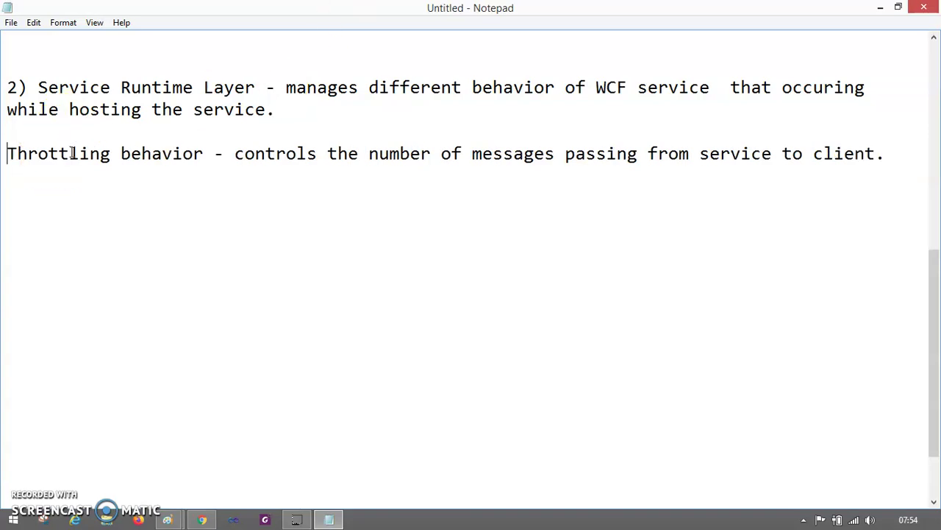
pyautogui.write('-')
pyautogui.press('Return')
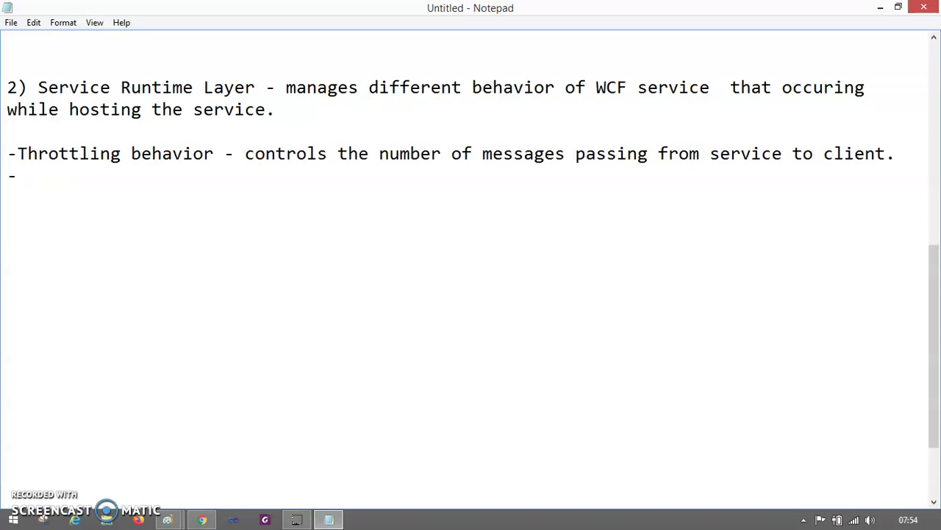
pyautogui.write('- Error Bhe')
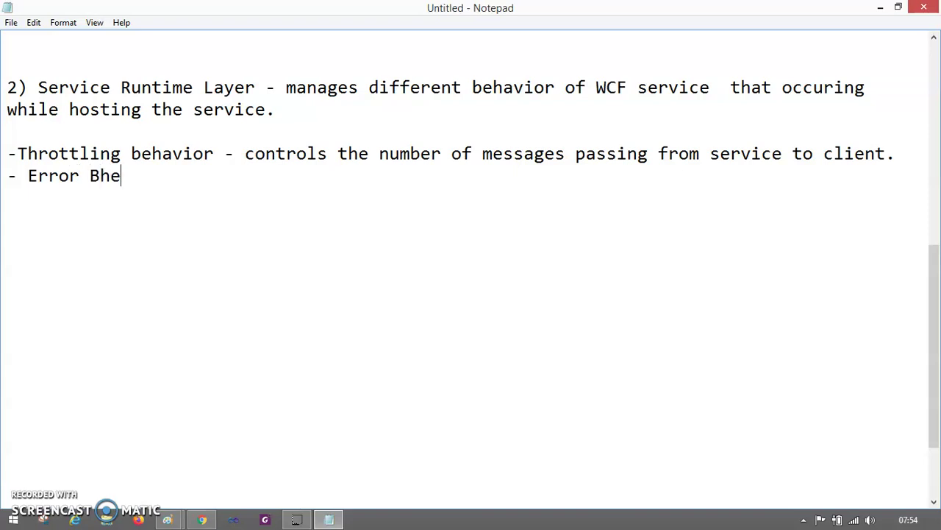
pyautogui.press('BackSpace')
pyautogui.press('BackSpace')
pyautogui.press('BackSpace')
pyautogui.press('BackSpace')
pyautogui.press('BackSpace')
pyautogui.press('BackSpace')
pyautogui.press('BackSpace')
pyautogui.press('BackSpace')
pyautogui.press('BackSpace')
pyautogui.press('BackSpace')
pyautogui.write('Error B')
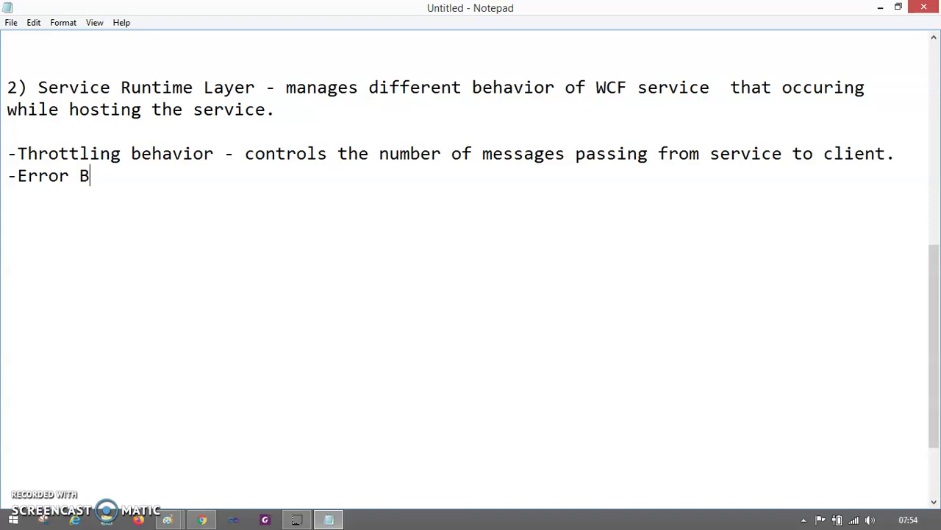
pyautogui.write('ehavior ')
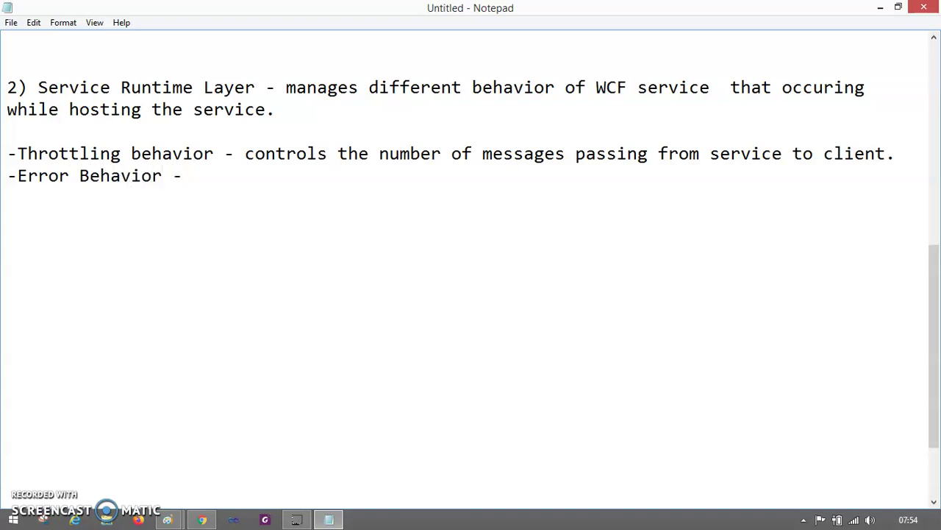
pyautogui.write('- dealts')
pyautogui.press('BackSpace')
pyautogui.press('BackSpace')
pyautogui.write('s with n')
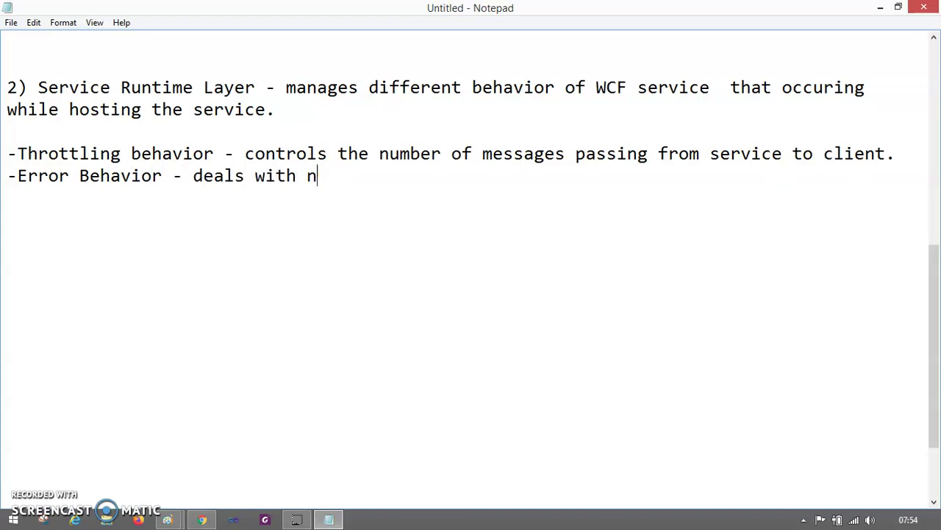
pyautogui.write('uthe messages ')
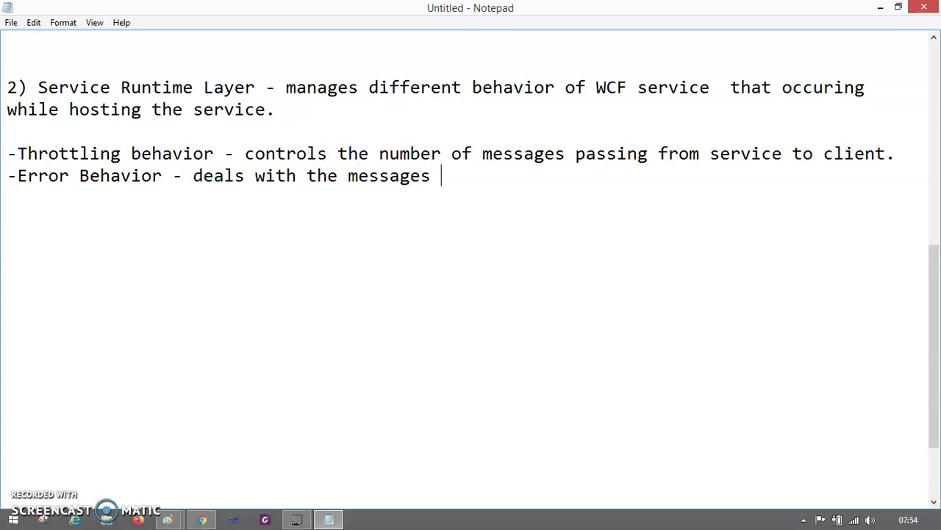
pyautogui.write('that displayes')
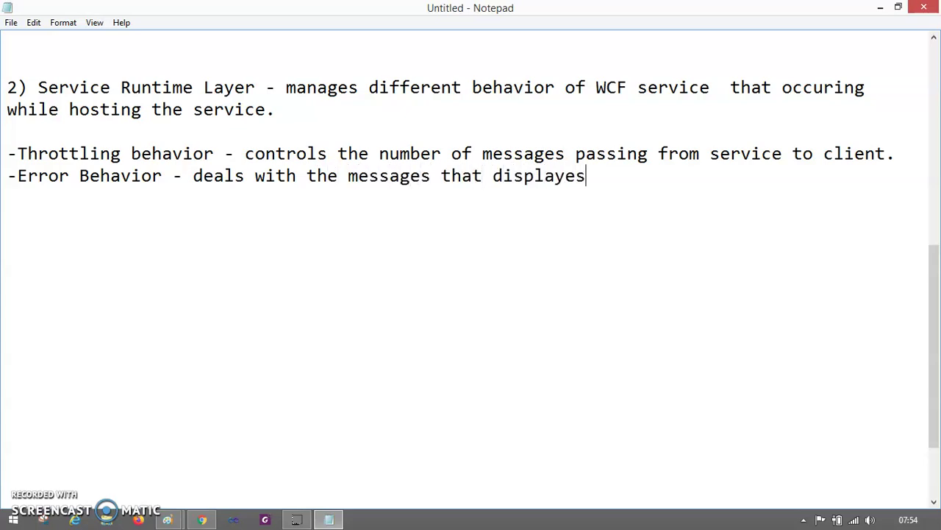
pyautogui.press('BackSpace')
pyautogui.press('BackSpace')
pyautogui.write('s an e')
pyautogui.press('BackSpace')
pyautogui.press('BackSpace')
pyautogui.write('y error')
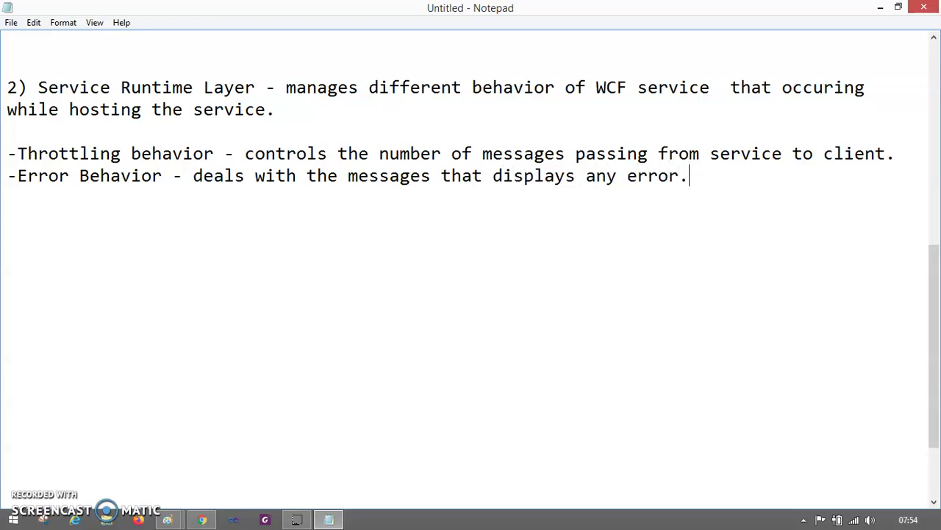
pyautogui.write(' during runtime.')
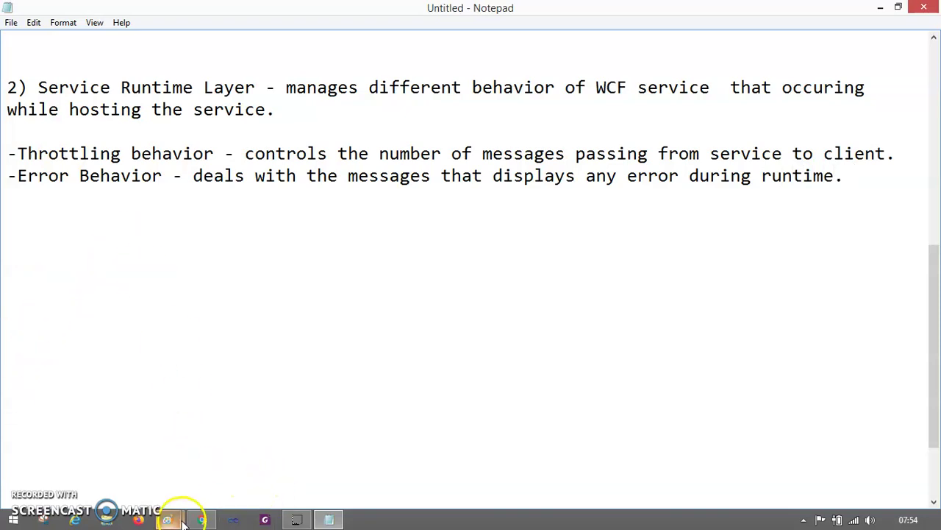
pyautogui.moveTo(168, 519)
pyautogui.click(64, 425)
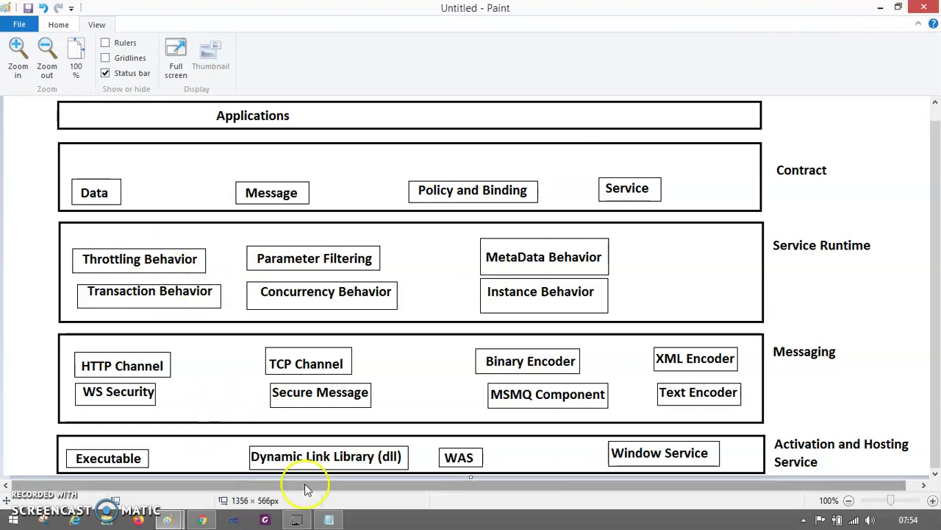
pyautogui.click(333, 520)
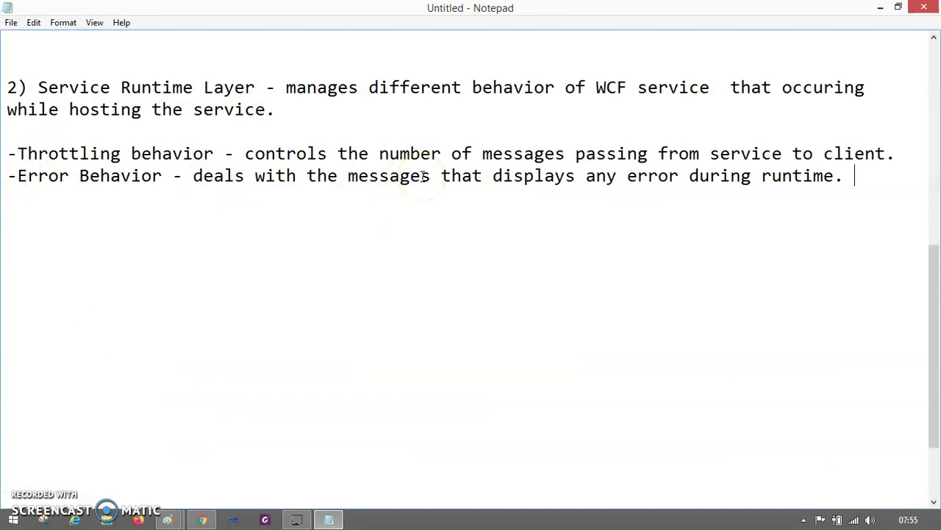
# - Start a '- Metadata Behavior - deals with processing of' bullet below Error Behavior
pyautogui.press('Return')
pyautogui.write('- Metadat')
pyautogui.press('BackSpace')
pyautogui.write('adata Behavior')
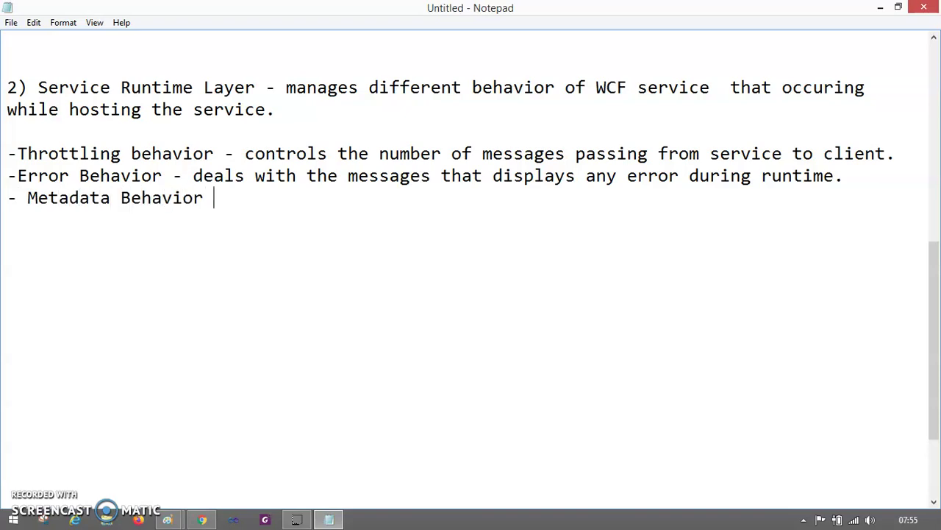
pyautogui.write(' - deals teh')
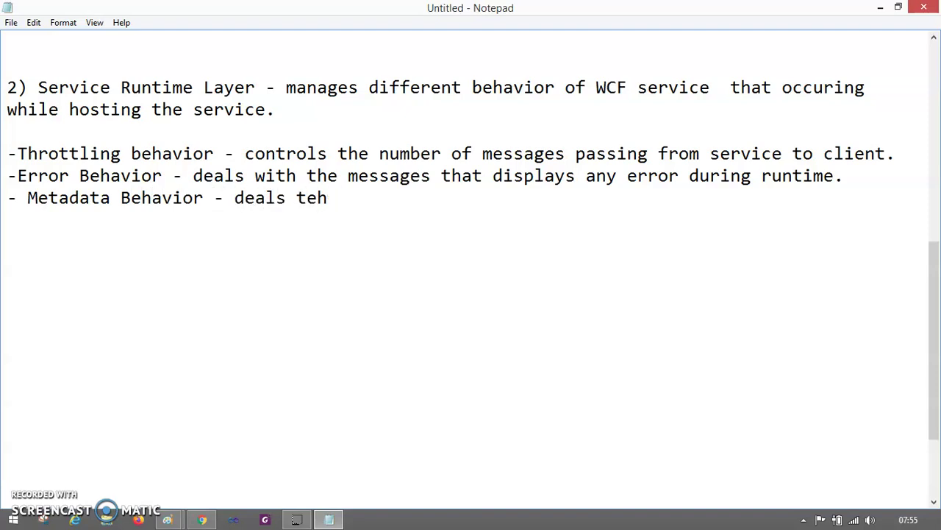
pyautogui.press('BackSpace')
pyautogui.press('BackSpace')
pyautogui.press('BackSpace')
pyautogui.write('with pr')
pyautogui.write('ssi')
pyautogui.press('BackSpace')
pyautogui.press('BackSpace')
pyautogui.press('BackSpace')
pyautogui.write('os')
pyautogui.press('BackSpace')
pyautogui.press('BackSpace')
pyautogui.press('BackSpace')
pyautogui.write('ocessing ')
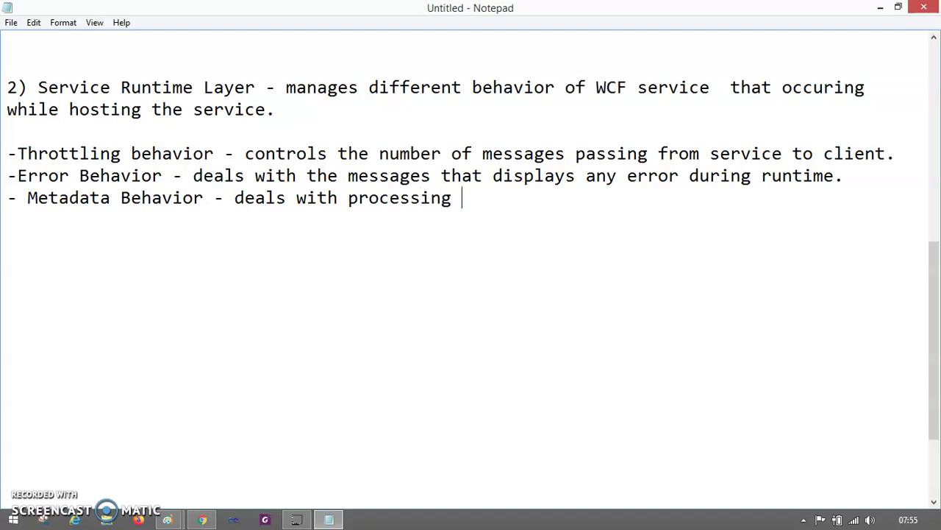
pyautogui.write('of me')
pyautogui.write('rat')
# - Finish it with 'metadata to ensure that it is available to the client' and start a new line
pyautogui.press('BackSpace')
pyautogui.press('BackSpace')
pyautogui.press('BackSpace')
pyautogui.write('tadata')
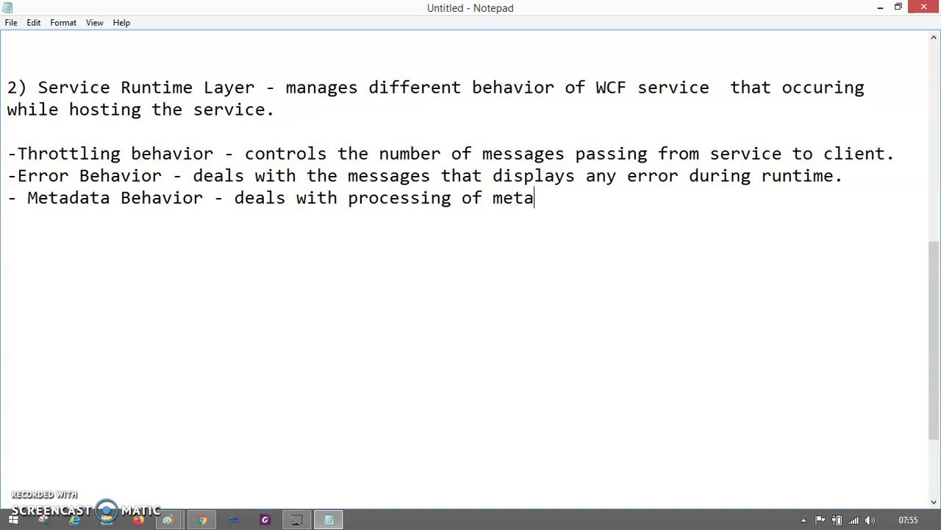
pyautogui.write(' to ')
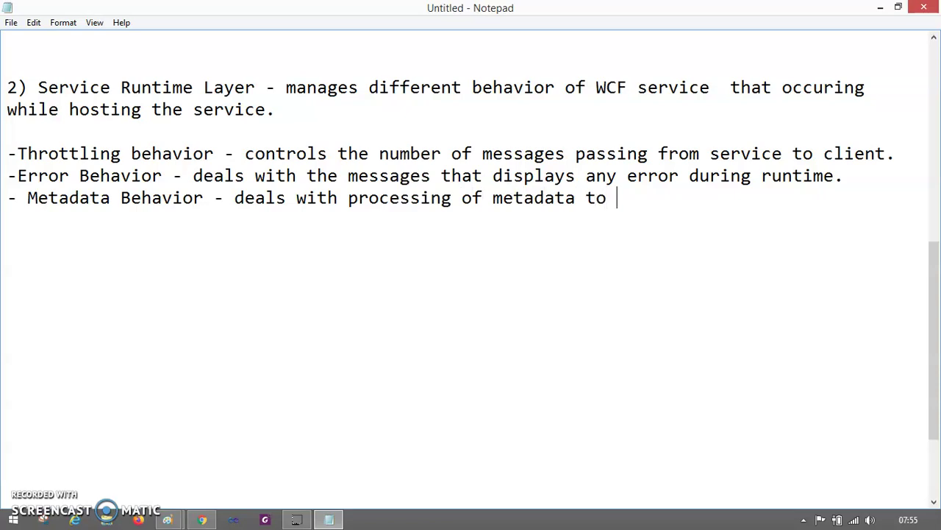
pyautogui.write('ensure theat is')
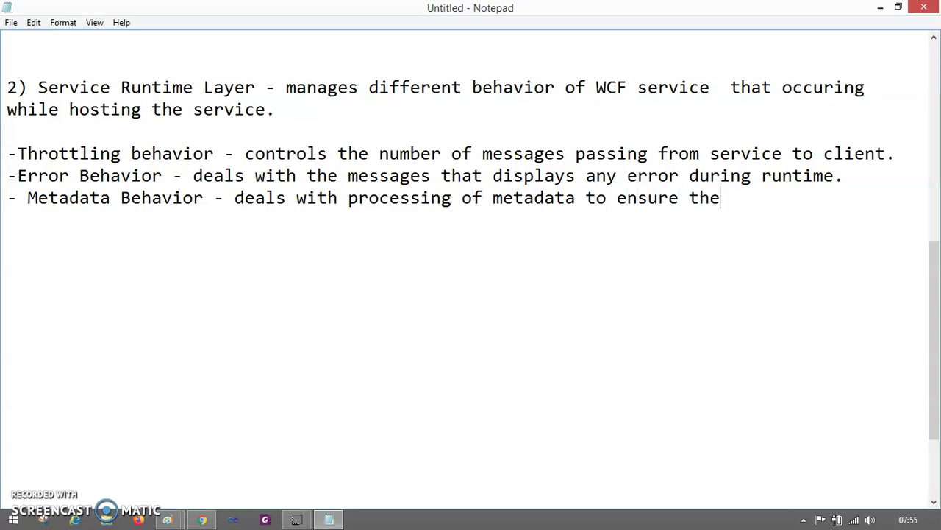
pyautogui.press('BackSpace')
pyautogui.press('BackSpace')
pyautogui.press('BackSpace')
pyautogui.press('BackSpace')
pyautogui.press('BackSpace')
pyautogui.press('BackSpace')
pyautogui.write('at is')
pyautogui.press('BackSpace')
pyautogui.press('BackSpace')
pyautogui.write('t is a')
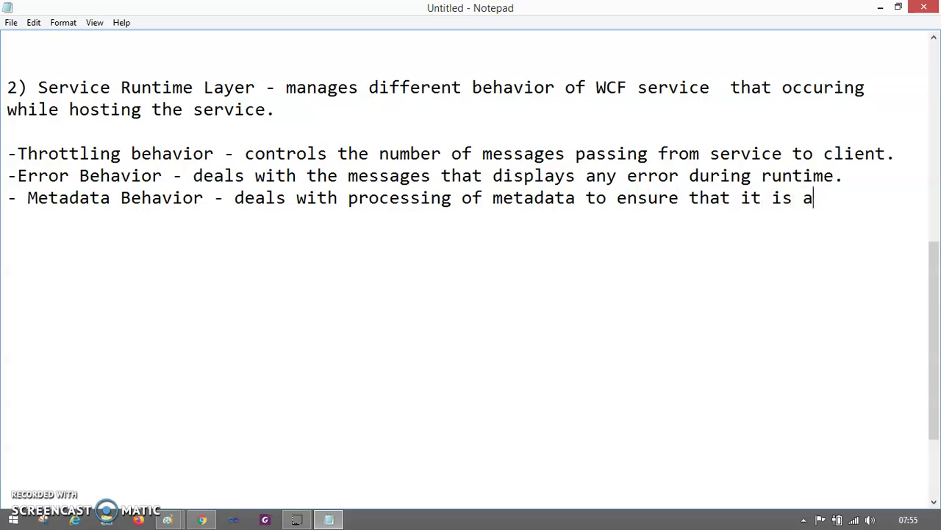
pyautogui.write('vailable to the e')
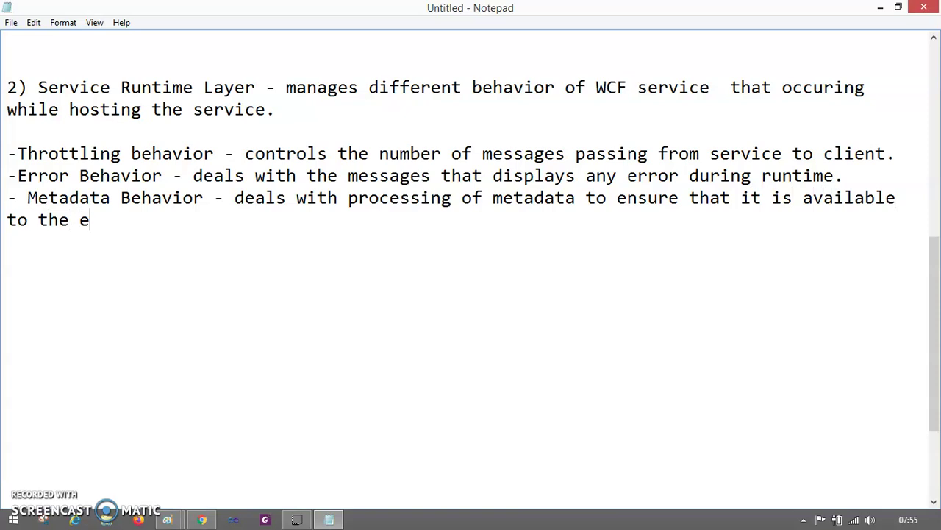
pyautogui.press('BackSpace')
pyautogui.write('client.')
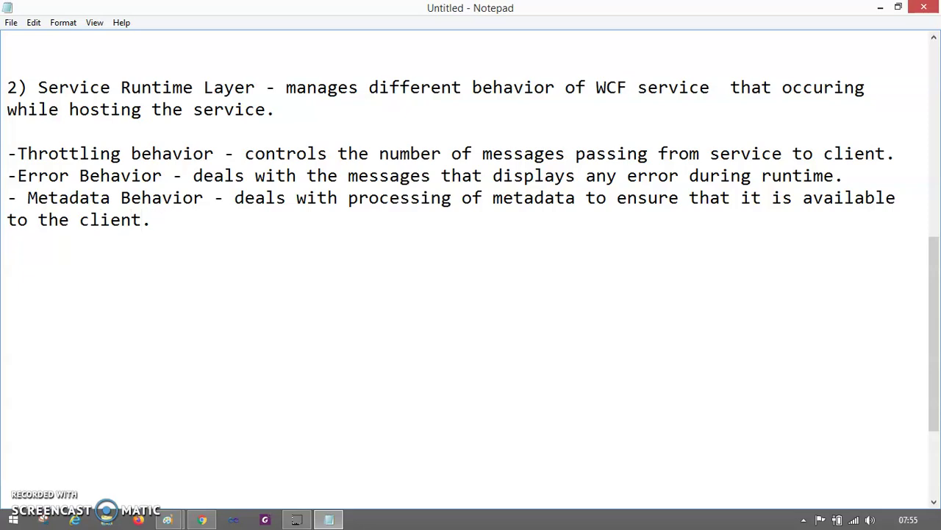
pyautogui.press('Return')
# - Type '- Instance Behavior - number of time the service is been raised/instances by the client.' and begin a '- Message' bullet
pyautogui.write('- Instance Be')
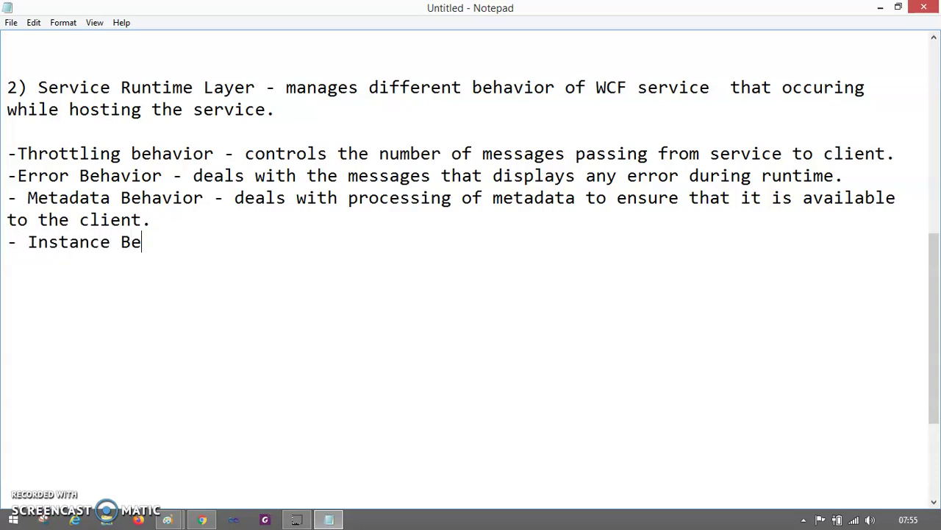
pyautogui.write('havior -')
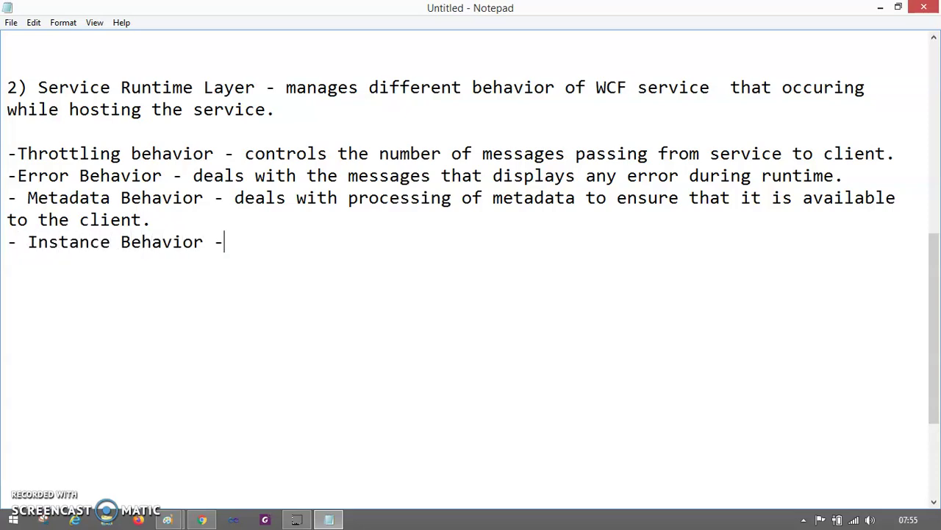
pyautogui.write(' numer os')
pyautogui.press('BackSpace')
pyautogui.press('BackSpace')
pyautogui.press('BackSpace')
pyautogui.press('BackSpace')
pyautogui.press('BackSpace')
pyautogui.press('BackSpace')
pyautogui.write('ber of time the serivve')
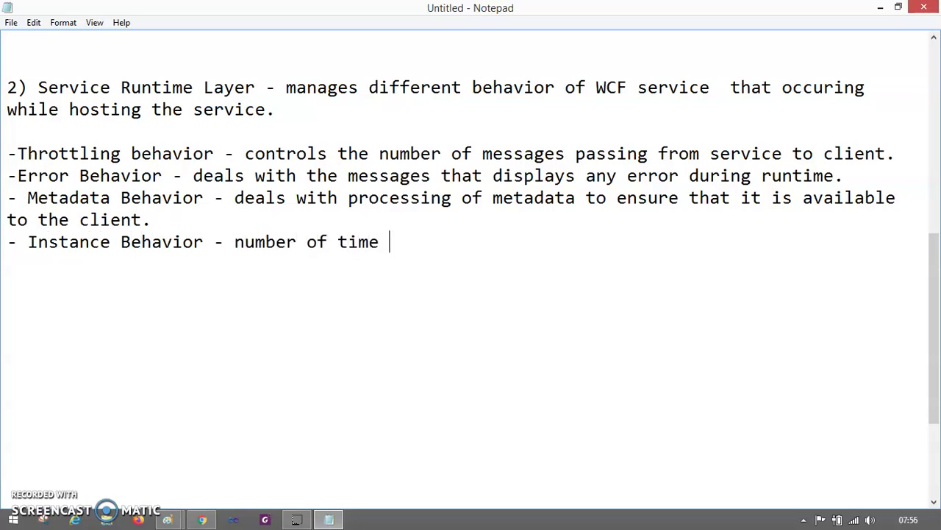
pyautogui.press('BackSpace')
pyautogui.press('BackSpace')
pyautogui.press('BackSpace')
pyautogui.write('vice is been ra')
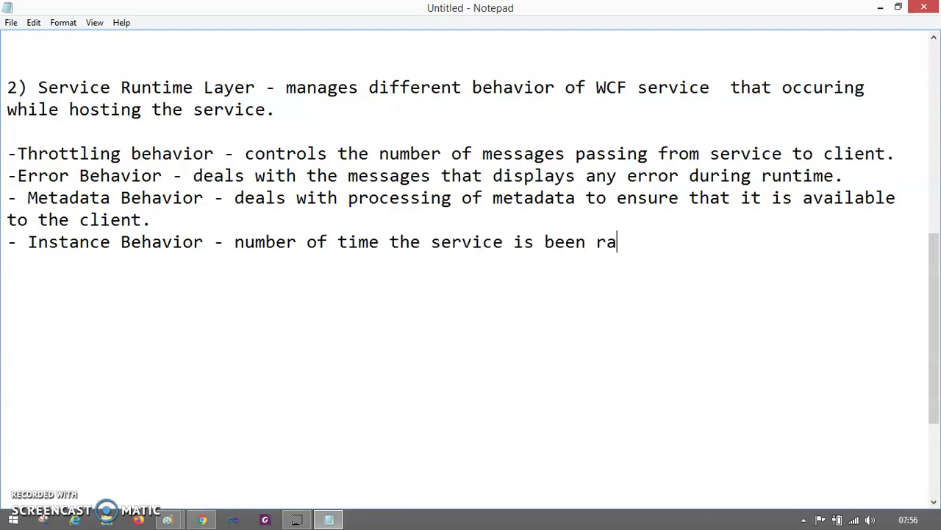
pyautogui.write('ised/in')
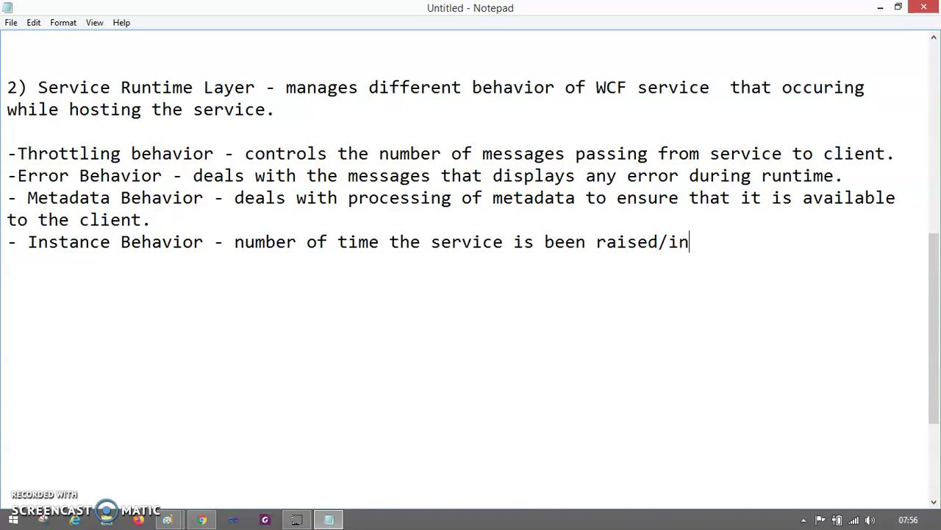
pyautogui.write('stances by teh')
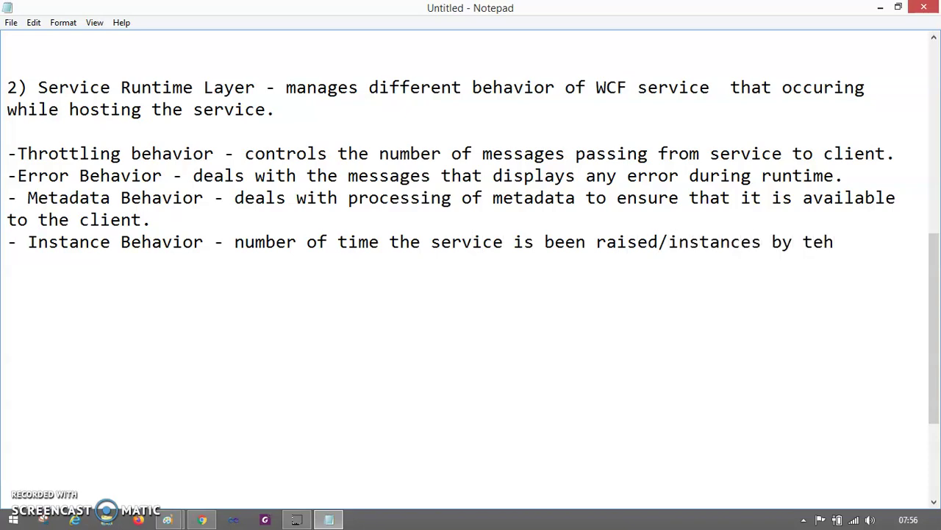
pyautogui.press('BackSpace')
pyautogui.press('BackSpace')
pyautogui.write('he client.')
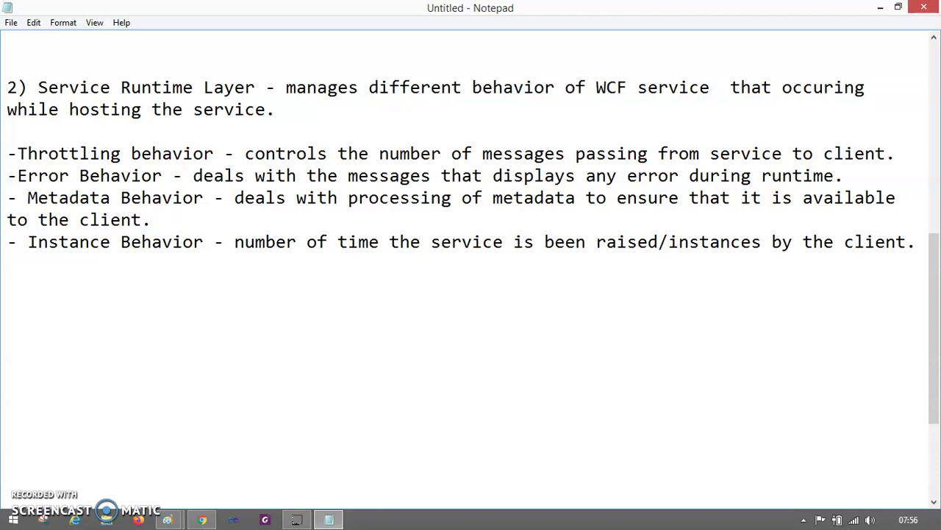
pyautogui.press('Return')
pyautogui.write('- MEssage')
# - Write '- Message inspection - inspect the message passing from S - C -> for error analysis.'
pyautogui.press('BackSpace')
pyautogui.press('BackSpace')
pyautogui.press('BackSpace')
pyautogui.press('BackSpace')
pyautogui.press('BackSpace')
pyautogui.press('BackSpace')
pyautogui.write('essage ')
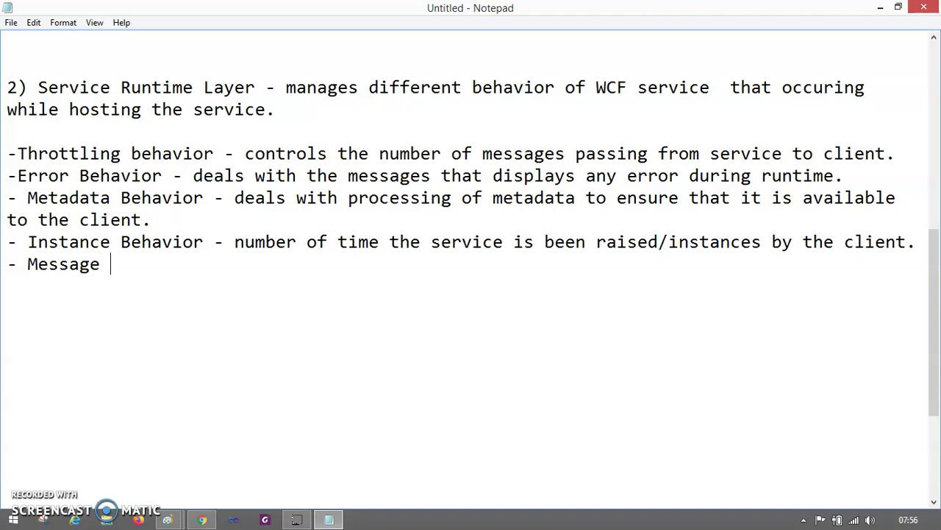
pyautogui.write('inspection - insp')
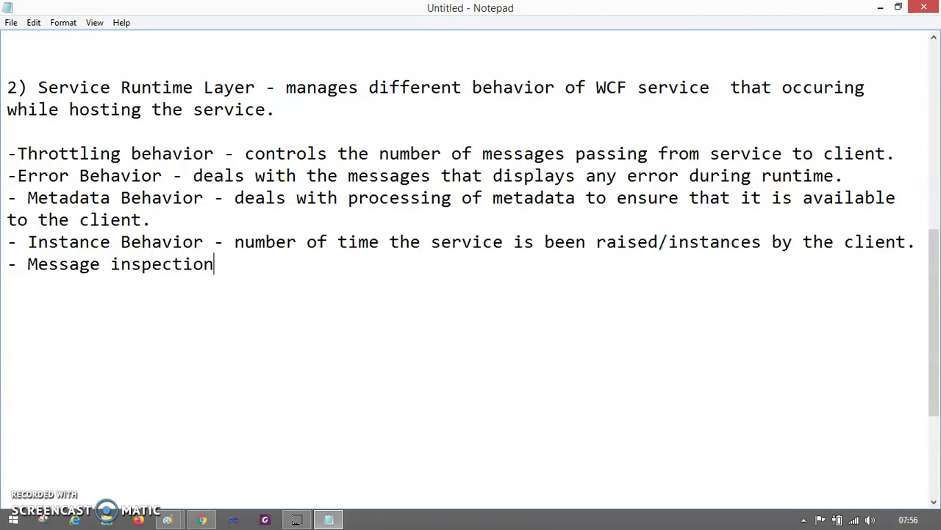
pyautogui.press('BackSpace')
pyautogui.press('BackSpace')
pyautogui.write('spect the')
pyautogui.press('BackSpace')
pyautogui.press('BackSpace')
pyautogui.press('BackSpace')
pyautogui.write('the message passing')
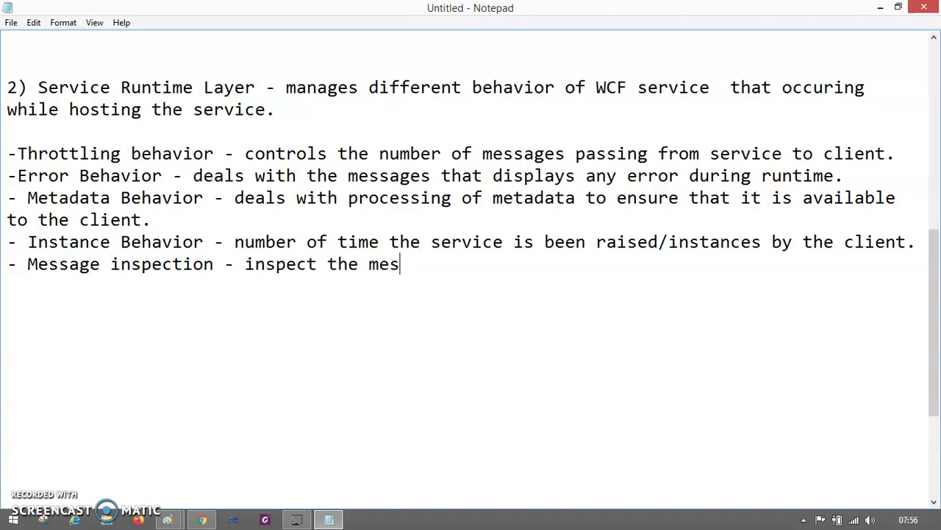
pyautogui.press('BackSpace')
pyautogui.write('g from S - C -')
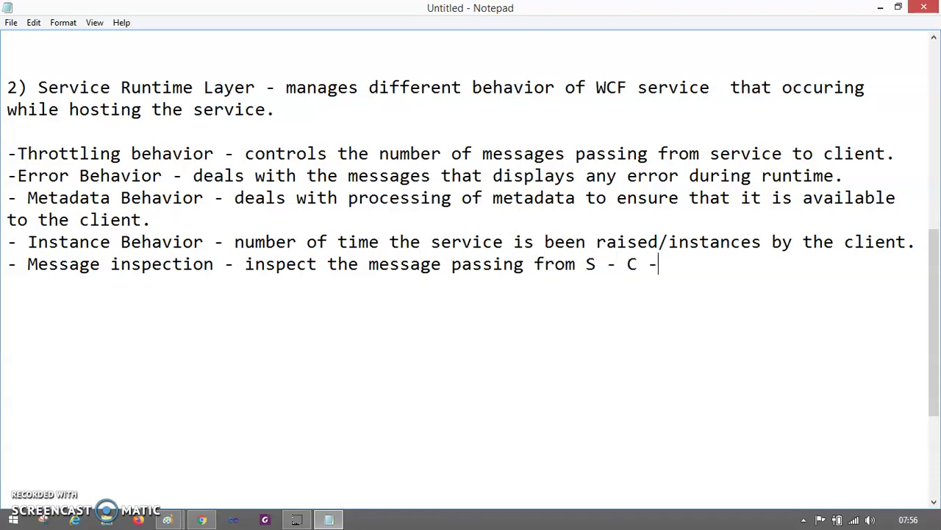
pyautogui.write('> for errr')
pyautogui.press('BackSpace')
pyautogui.press('BackSpace')
pyautogui.write('or anlaysi.')
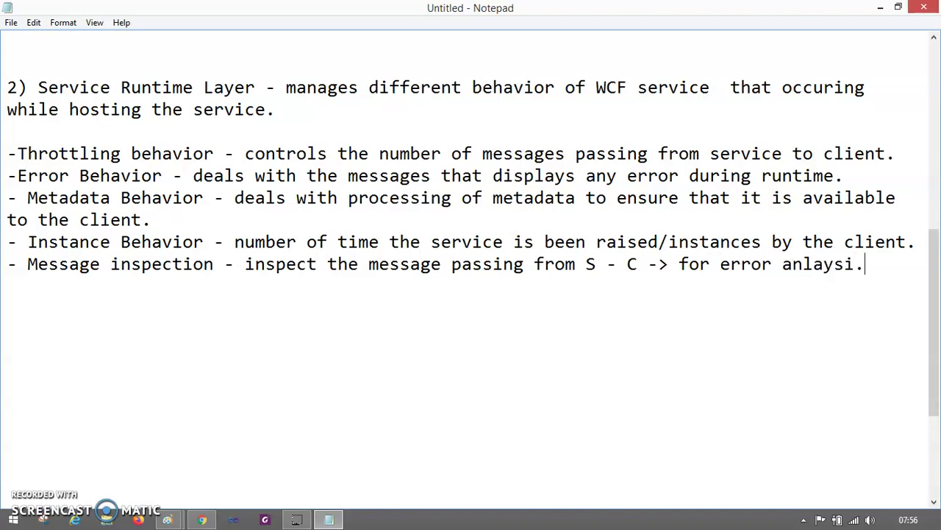
pyautogui.press('Return')
# - Add 'Transaction Behavior - State of message - if the transaction is success or failure.' and begin a '- Dispatch behavior' bullet
pyautogui.write('Tan')
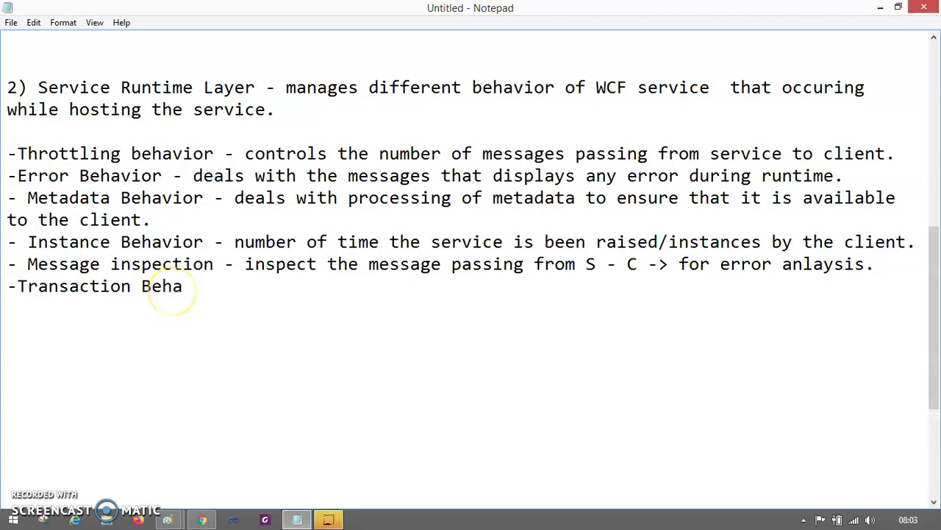
pyautogui.write('vior -')
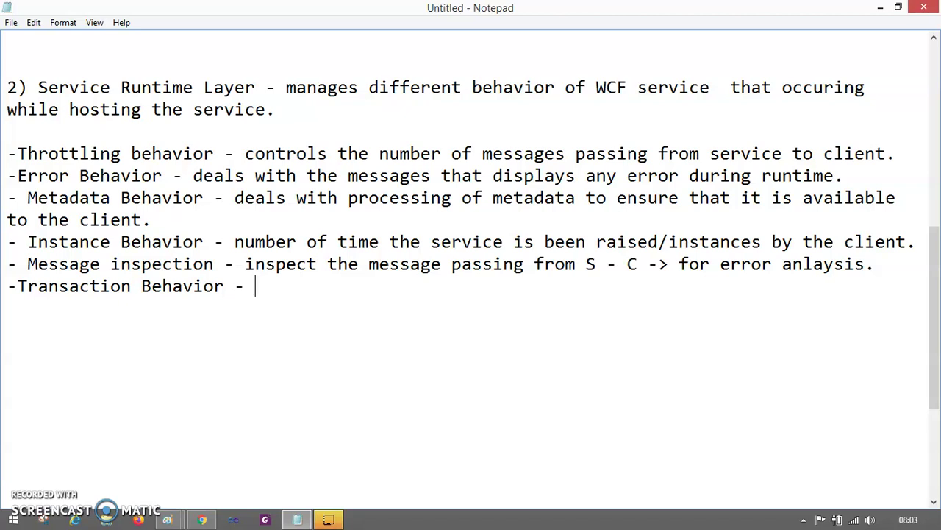
pyautogui.write('S')
pyautogui.press('BackSpace')
pyautogui.write('State of message ')
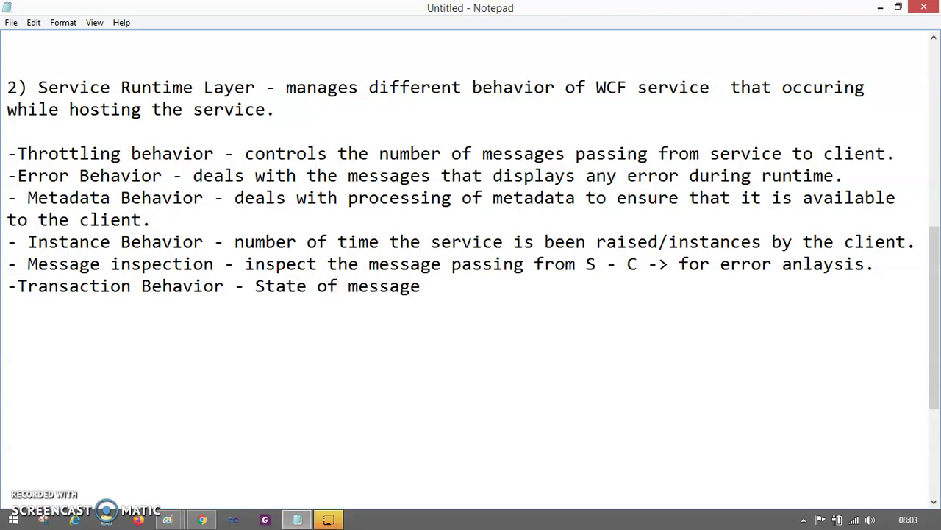
pyautogui.write('- if the ')
pyautogui.write('transac')
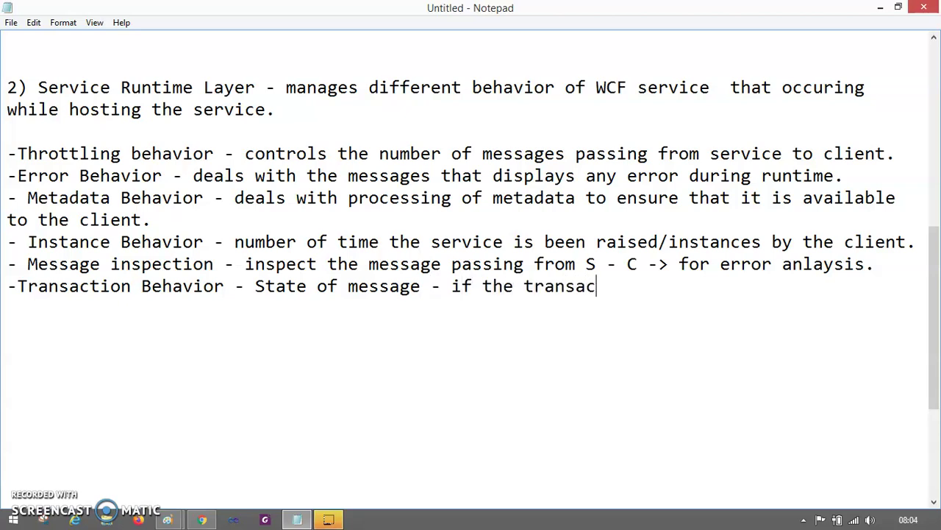
pyautogui.write('tion is suc')
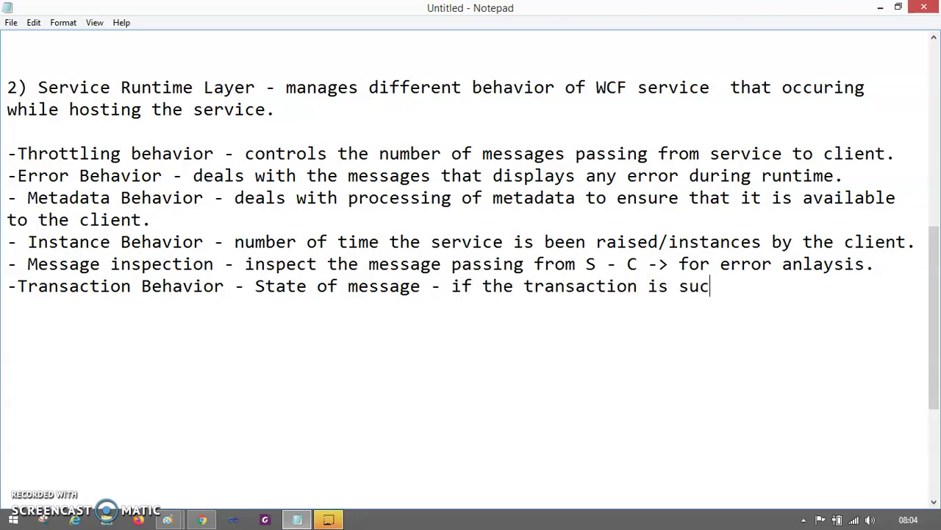
pyautogui.write('cess or failure.')
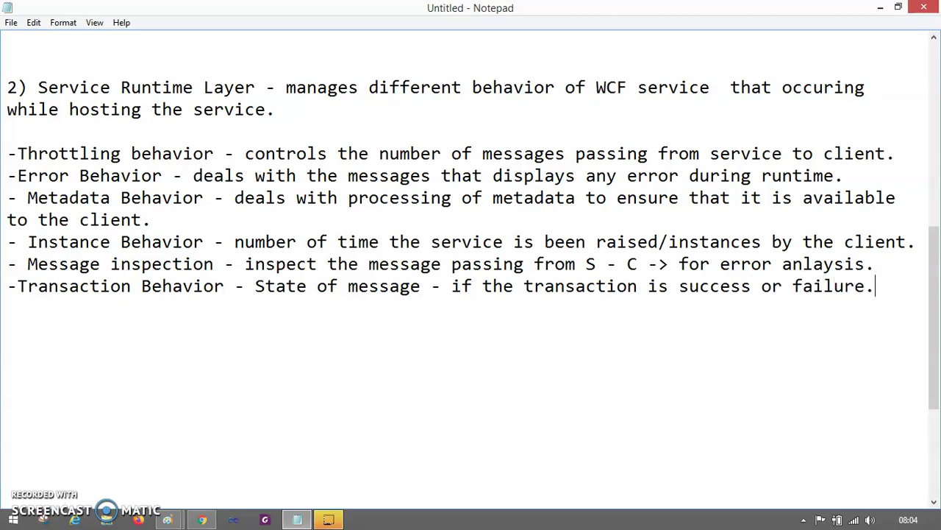
pyautogui.press('Return')
pyautogui.write('- Dispatch beh')
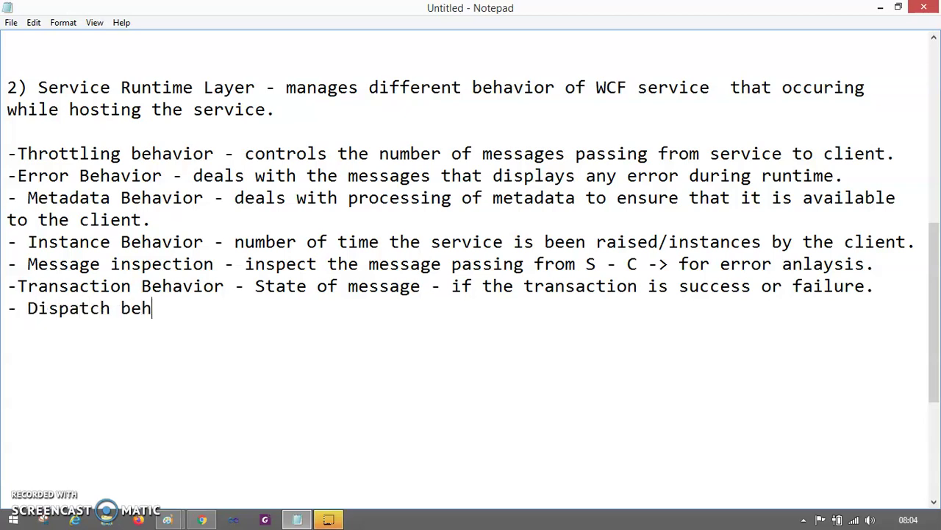
pyautogui.write('avior -how a ')
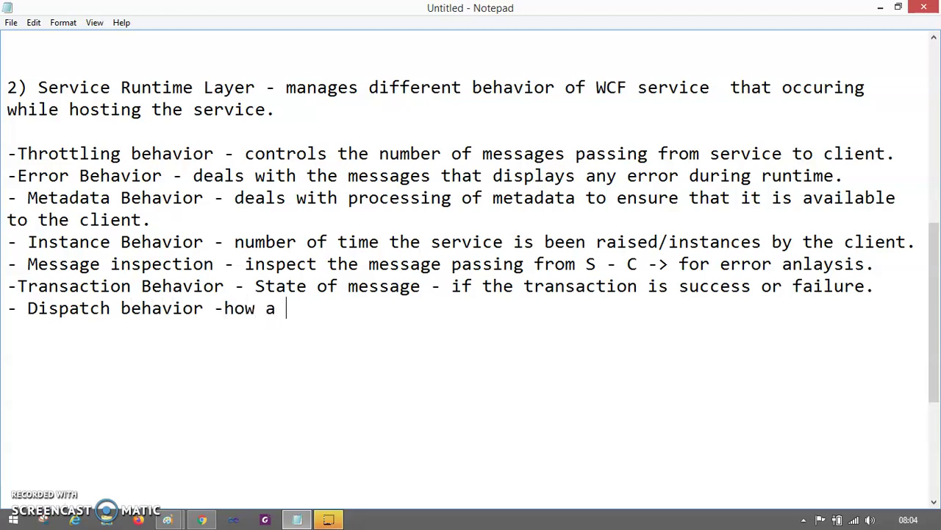
pyautogui.write('message is ')
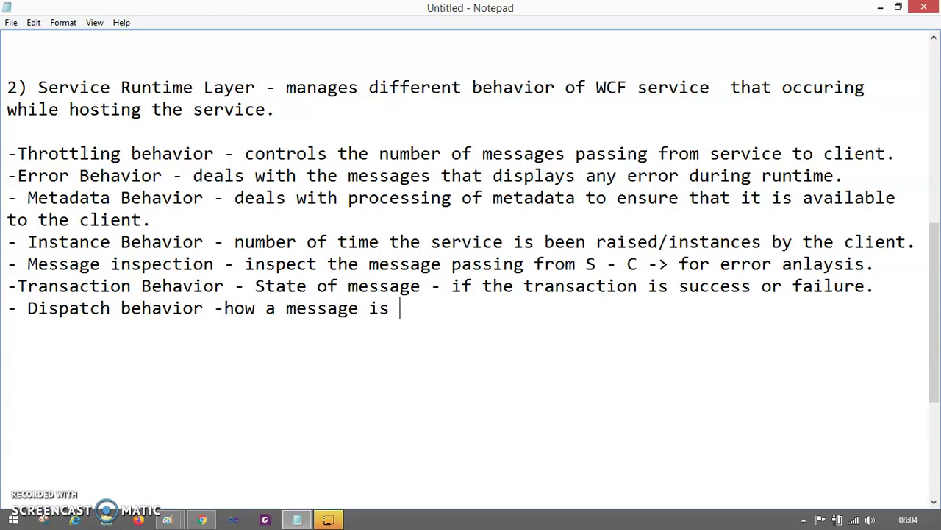
pyautogui.write('studie')
# - Finish the Dispatch behavior bullet: 'how a message is studied and processed by WCF infrastructure.'
pyautogui.press('BackSpace')
pyautogui.write('ied and proc')
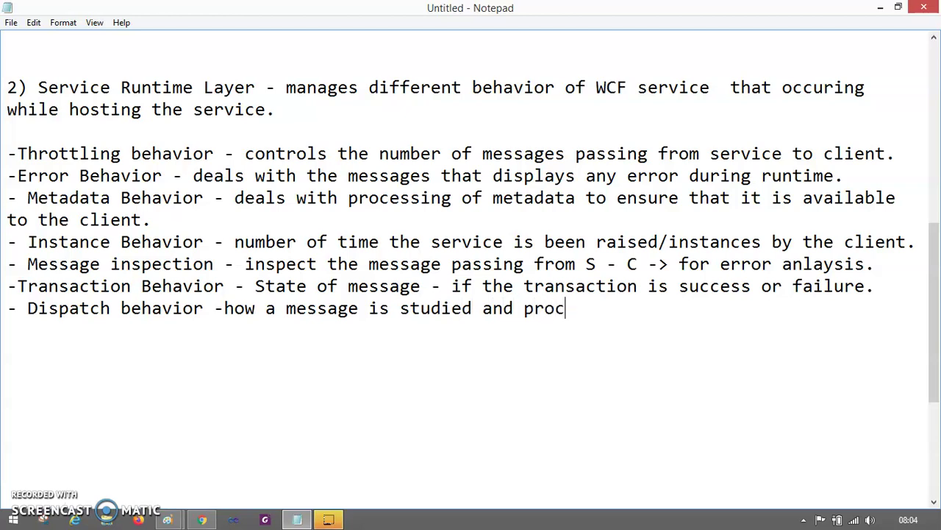
pyautogui.write('essed by WCF ins')
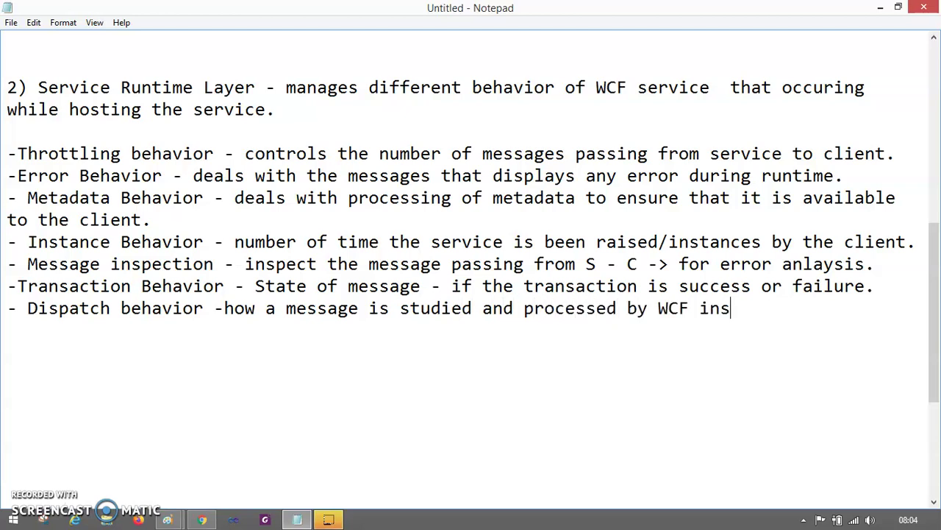
pyautogui.press('BackSpace')
pyautogui.write('frastur')
pyautogui.write('e')
pyautogui.press('BackSpace')
pyautogui.press('BackSpace')
pyautogui.press('BackSpace')
pyautogui.write('ruct')
pyautogui.press('BackSpace')
pyautogui.write('utre')
pyautogui.press('BackSpace')
pyautogui.press('BackSpace')
pyautogui.press('BackSpace')
pyautogui.press('BackSpace')
pyautogui.write('te')
pyautogui.press('BackSpace')
pyautogui.write('ur')
pyautogui.press('BackSpace')
pyautogui.press('BackSpace')
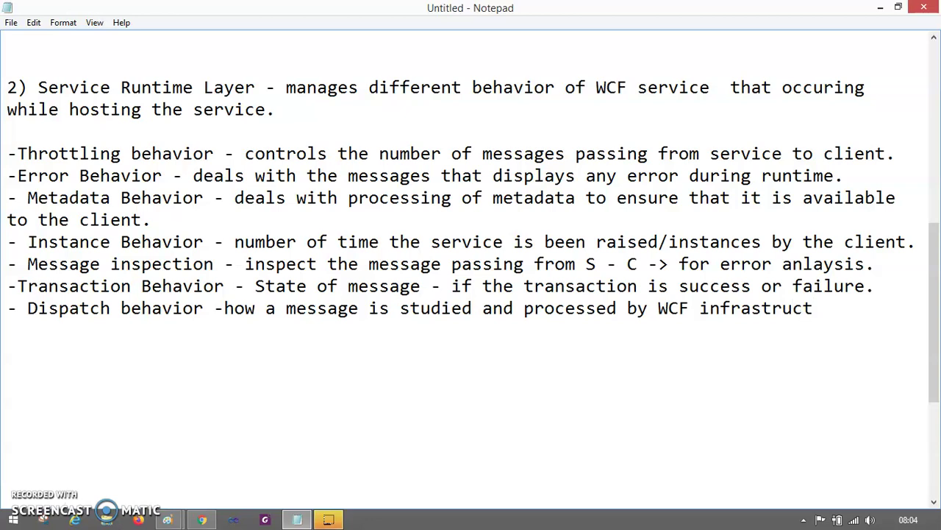
pyautogui.write('ure.')
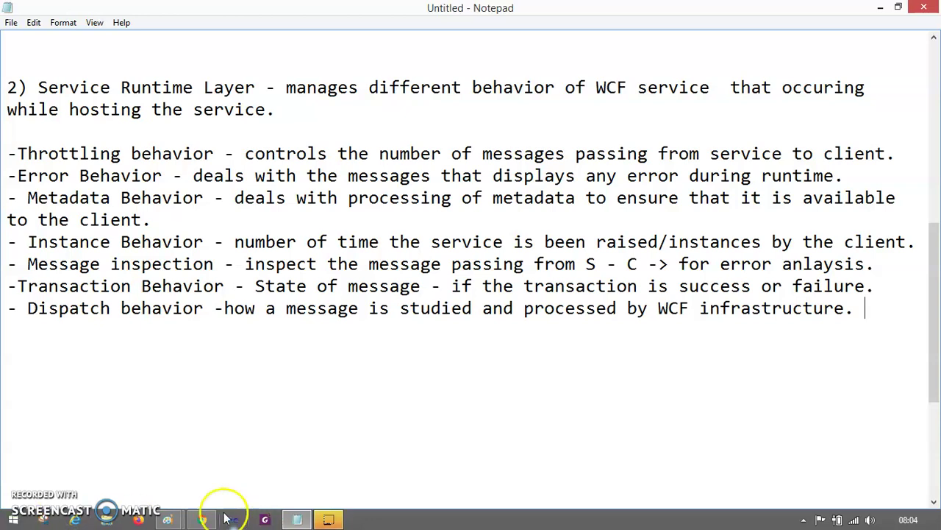
# - Check the WCF layer diagram in Paint, then minimize Paint to get back to Notepad
pyautogui.moveTo(169, 515)
pyautogui.click(137, 448)
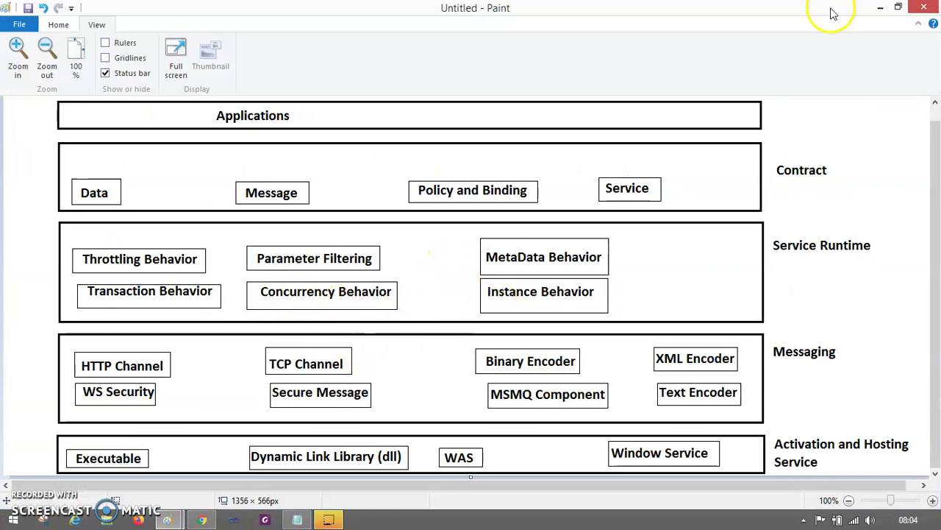
pyautogui.click(880, 9)
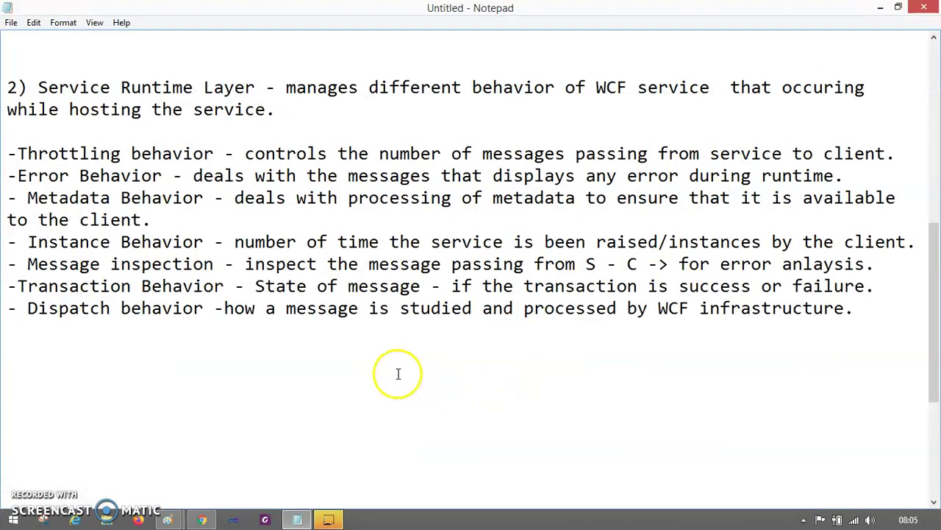
# - Add a '- Concurrent behavior' bullet below the Dispatch bullet
pyautogui.click(880, 306)
pyautogui.press('Return')
pyautogui.write('- COn')
pyautogui.press('BackSpace')
pyautogui.press('BackSpace')
pyautogui.write('onCurren')
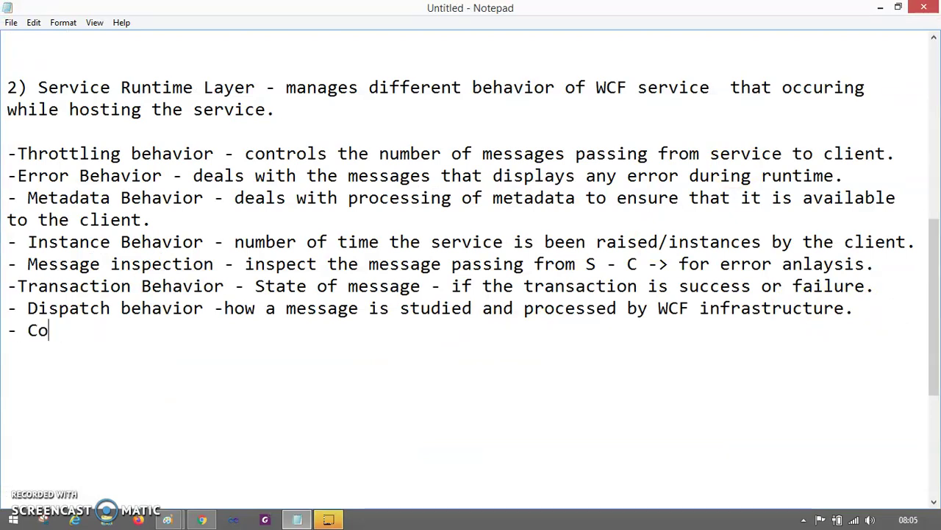
pyautogui.press('BackSpace')
pyautogui.press('BackSpace')
pyautogui.press('BackSpace')
pyautogui.press('BackSpace')
pyautogui.press('BackSpace')
pyautogui.press('BackSpace')
pyautogui.write('current ')
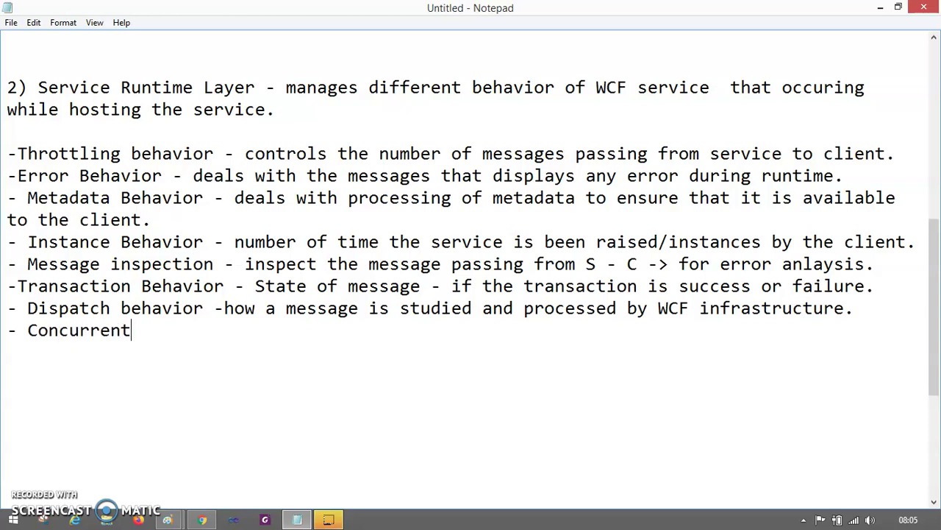
pyautogui.write('behavior')
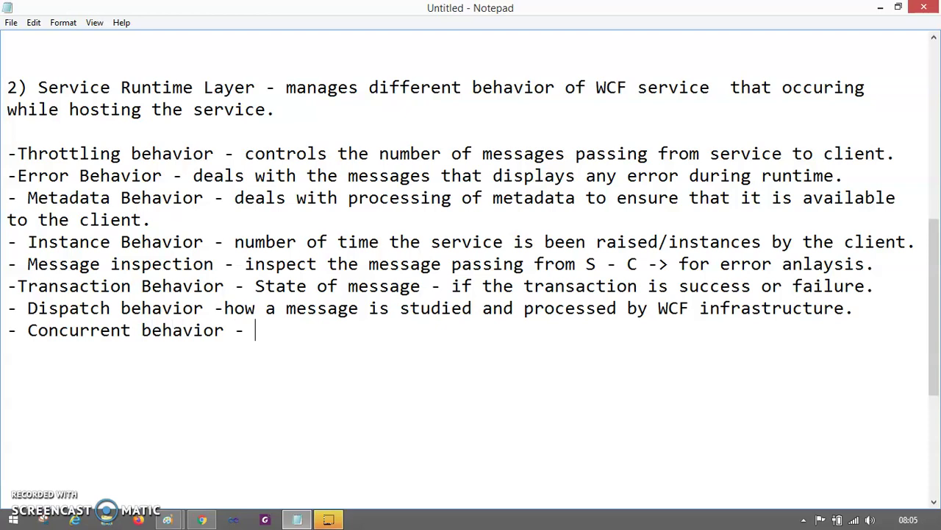
# - Describe it as 'controls the parallel functions that running at the time of client access the service.'
pyautogui.write('- controls the pa')
pyautogui.write('rrl')
pyautogui.press('BackSpace')
pyautogui.press('BackSpace')
pyautogui.write('allel')
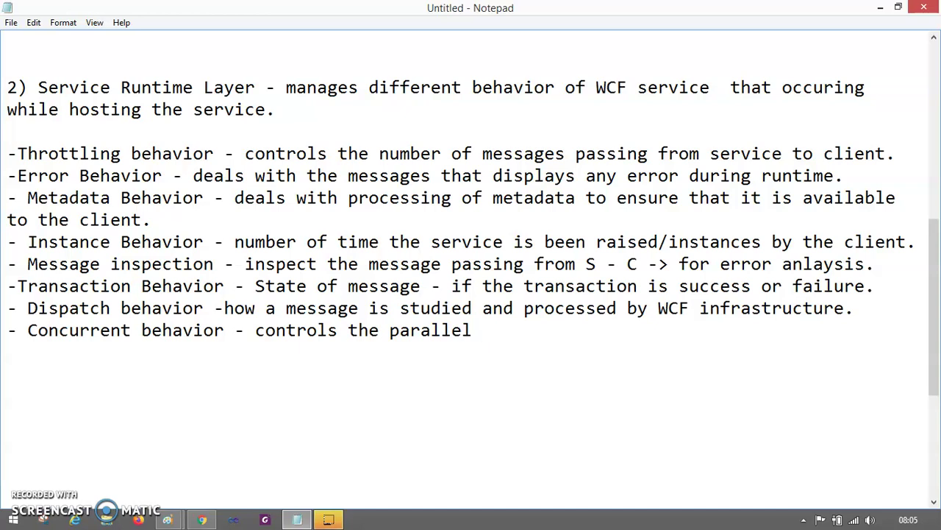
pyautogui.write('functio')
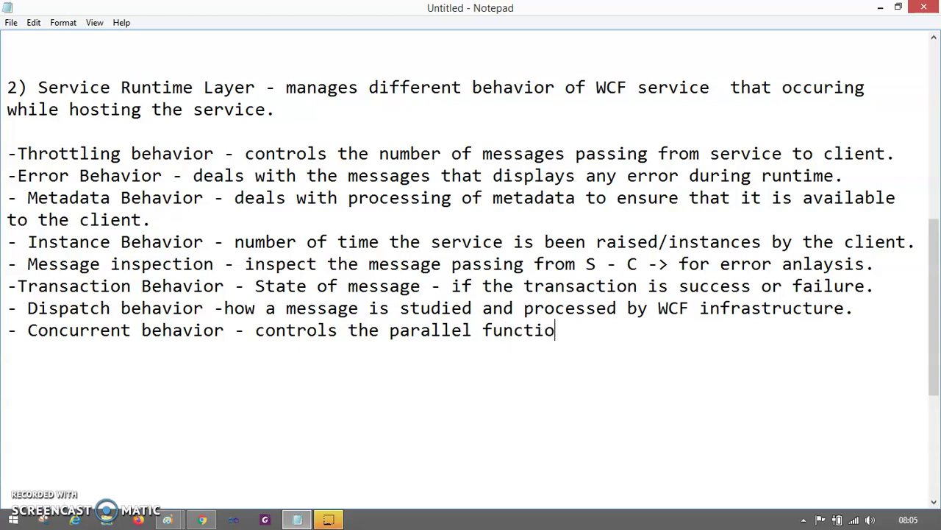
pyautogui.write('ns that r')
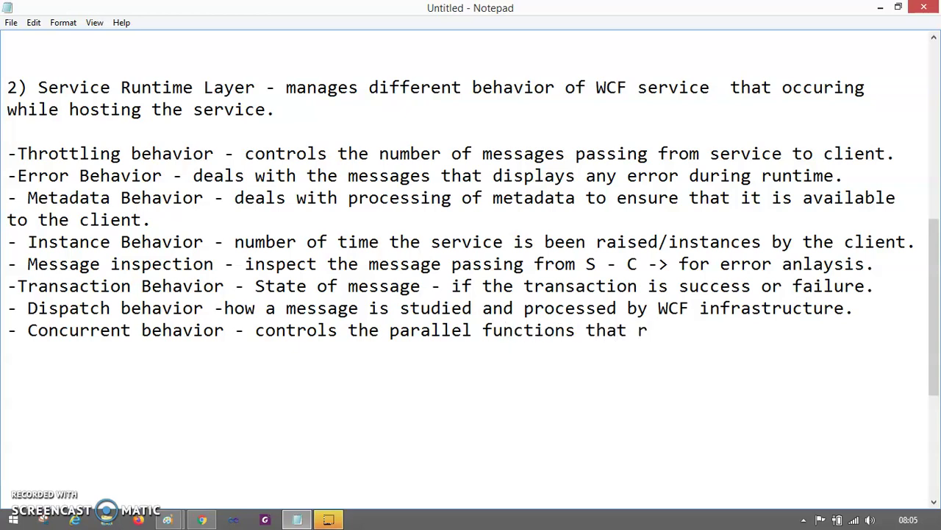
pyautogui.write('unning at')
pyautogui.write(' teh')
pyautogui.press('BackSpace')
pyautogui.press('BackSpace')
pyautogui.press('BackSpace')
pyautogui.write('he time of cl')
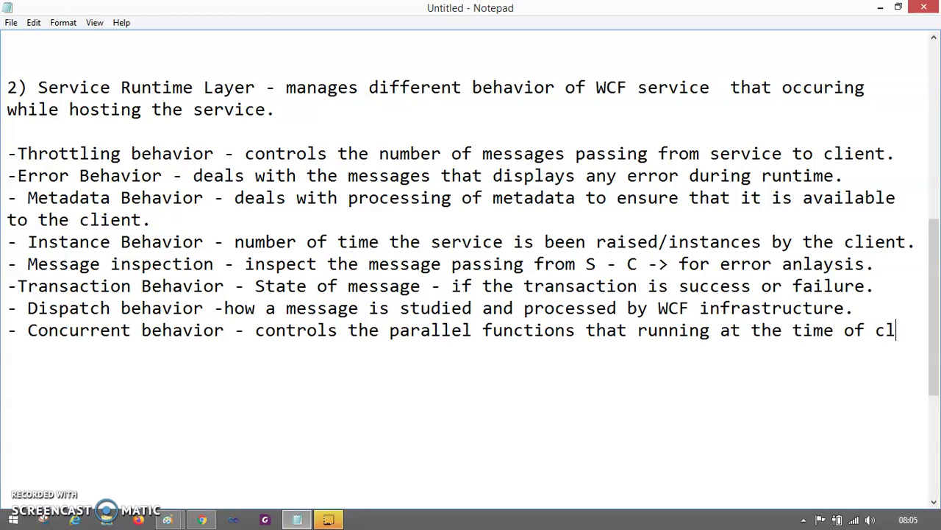
pyautogui.write('ient acc')
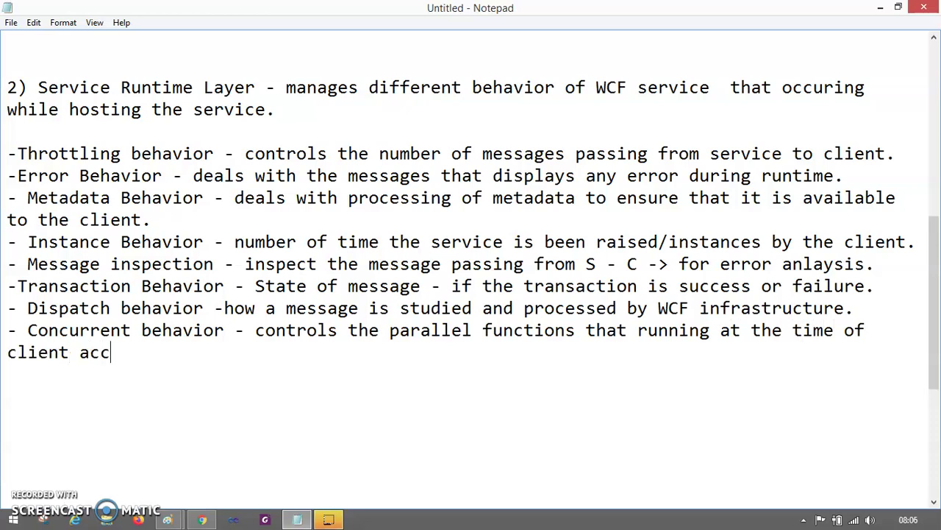
pyautogui.write('ess the serv')
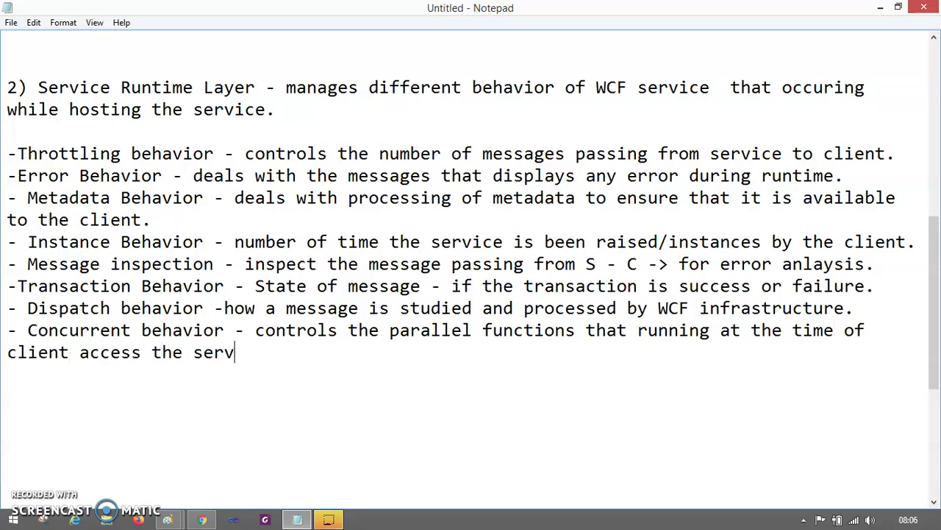
pyautogui.write('ice.')
pyautogui.press('Return')
# - Start point '3) Messaging Layer - provides the information about different channels (HTTP, TCP, SOAP)'
pyautogui.press('BackSpace')
pyautogui.press('Return')
pyautogui.write('3) essage')
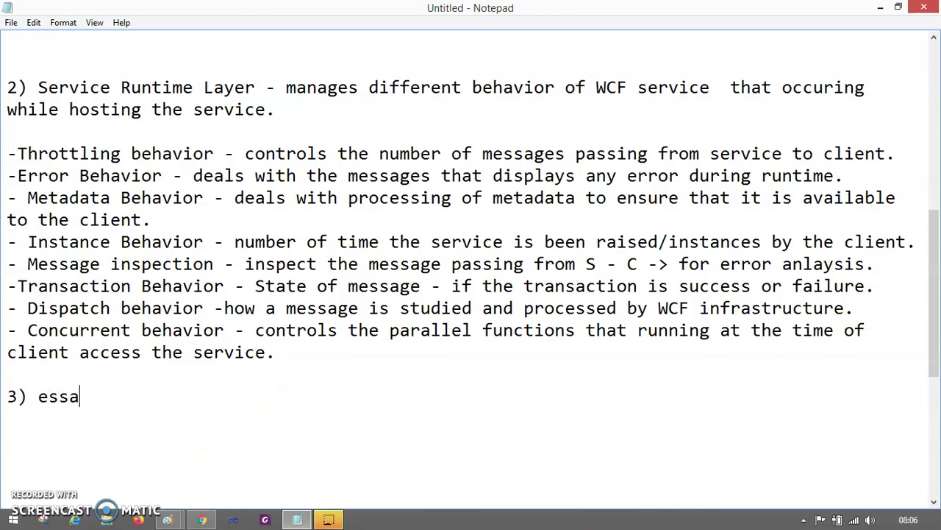
pyautogui.press('BackSpace')
pyautogui.press('BackSpace')
pyautogui.press('BackSpace')
pyautogui.press('BackSpace')
pyautogui.press('BackSpace')
pyautogui.press('BackSpace')
pyautogui.write('m')
pyautogui.press('BackSpace')
pyautogui.write('e')
pyautogui.press('BackSpace')
pyautogui.write('Messaf')
pyautogui.press('BackSpace')
pyautogui.write('ging ')
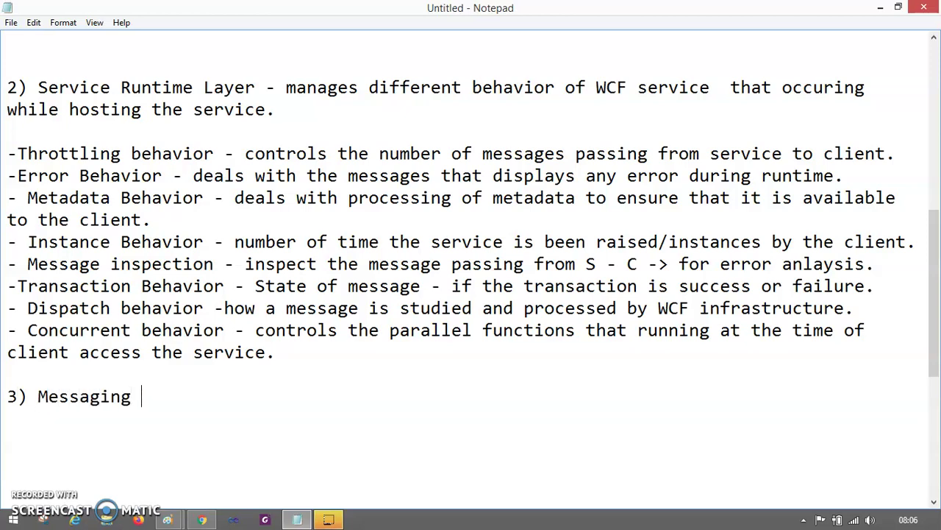
pyautogui.write('Layer - prc')
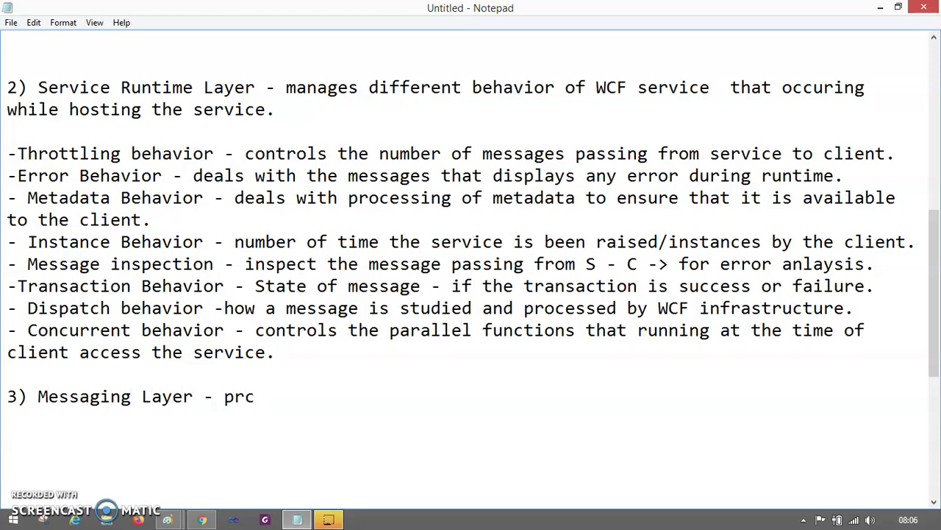
pyautogui.press('BackSpace')
pyautogui.write('ovides the infromation betw')
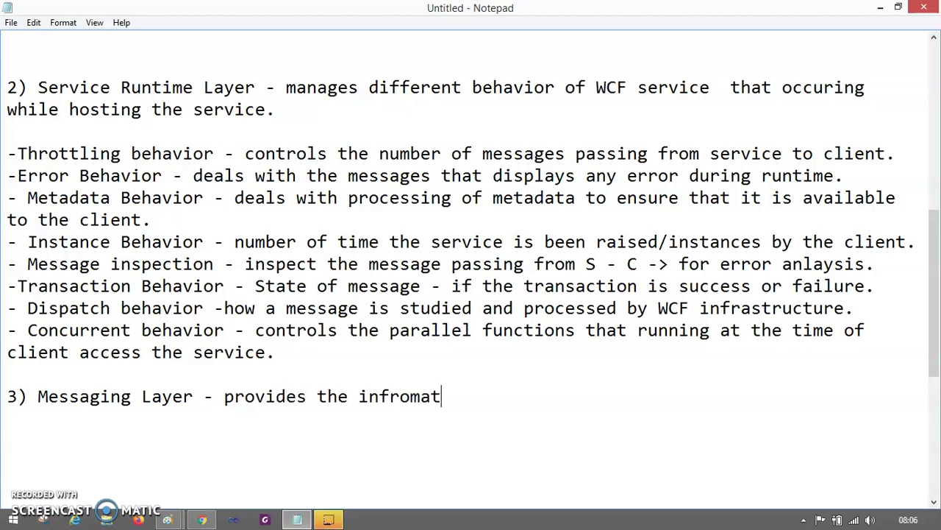
pyautogui.press('BackSpace')
pyautogui.press('BackSpace')
pyautogui.press('BackSpace')
pyautogui.press('BackSpace')
pyautogui.press('BackSpace')
pyautogui.press('BackSpace')
pyautogui.press('BackSpace')
pyautogui.press('BackSpace')
pyautogui.press('BackSpace')
pyautogui.press('BackSpace')
pyautogui.press('BackSpace')
pyautogui.press('BackSpace')
pyautogui.press('BackSpace')
pyautogui.write('ormation about d')
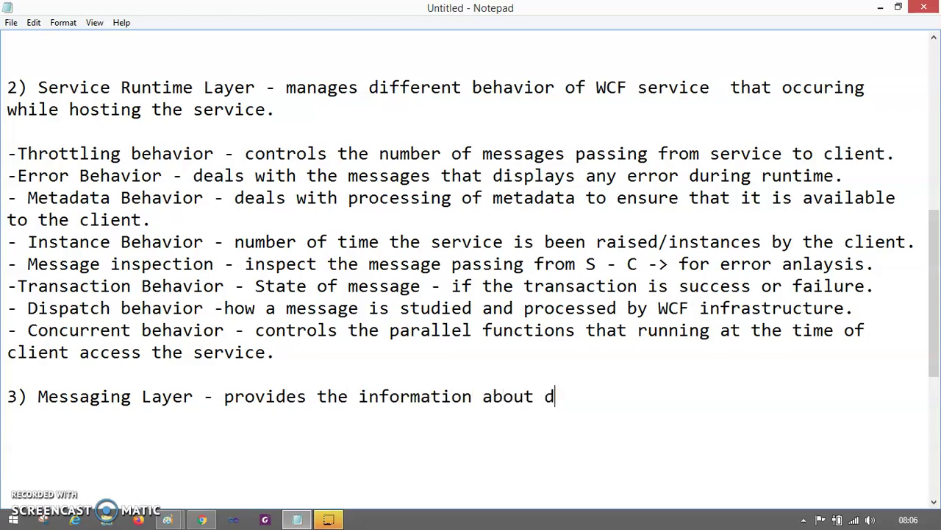
pyautogui.write('ifferent channels')
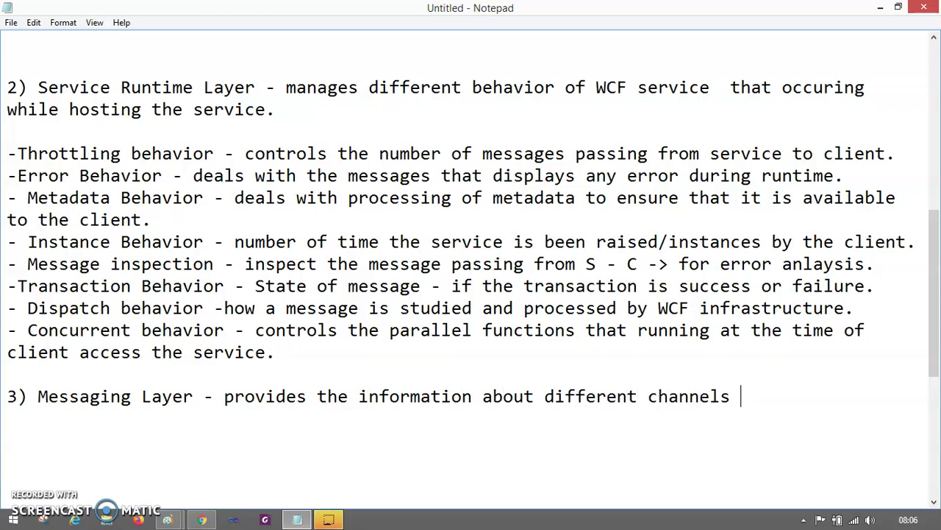
pyautogui.write(' ()')
pyautogui.press('Return')
pyautogui.write('H')
pyautogui.press('BackSpace')
pyautogui.press('BackSpace')
pyautogui.press('BackSpace')
pyautogui.write('HTTP')
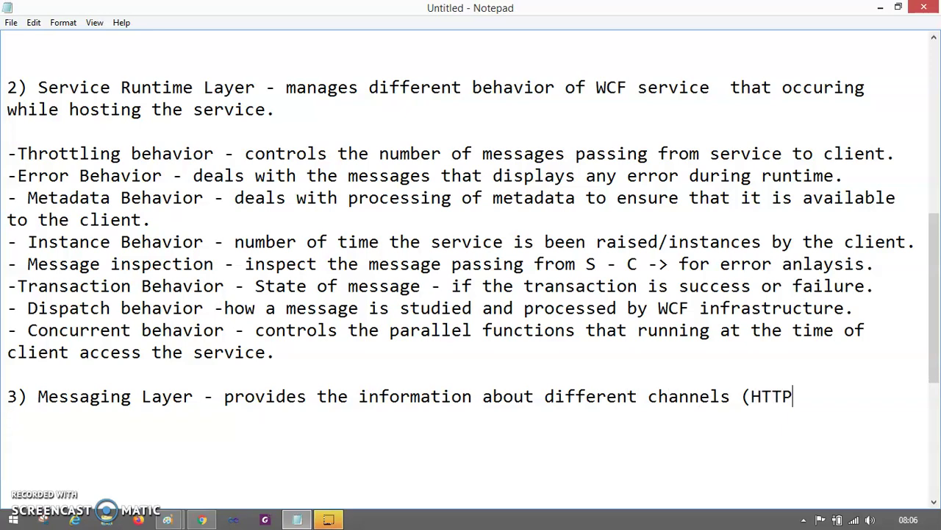
pyautogui.write(', TCP, SOAP)')
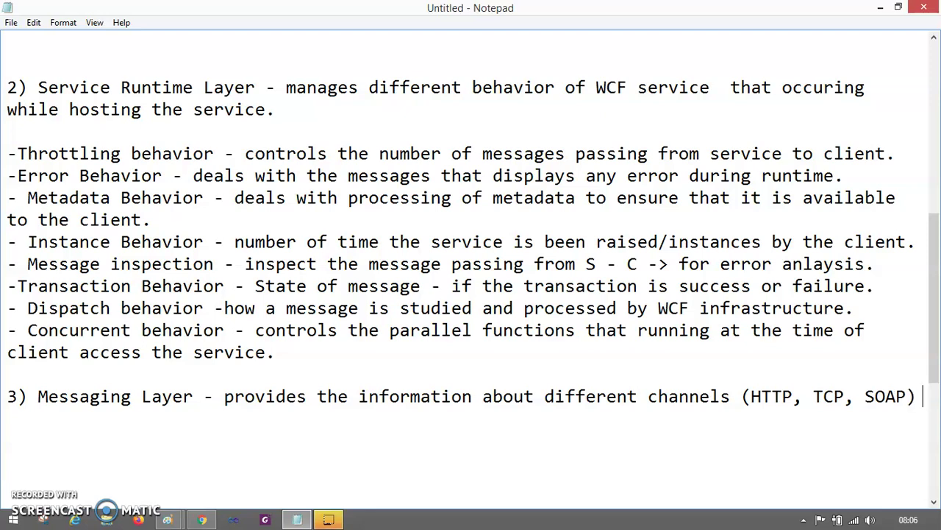
# - Continue on the next line with 'which are required to process the msg.'
pyautogui.press('Return')
pyautogui.write('which are rqu')
pyautogui.press('BackSpace')
pyautogui.press('BackSpace')
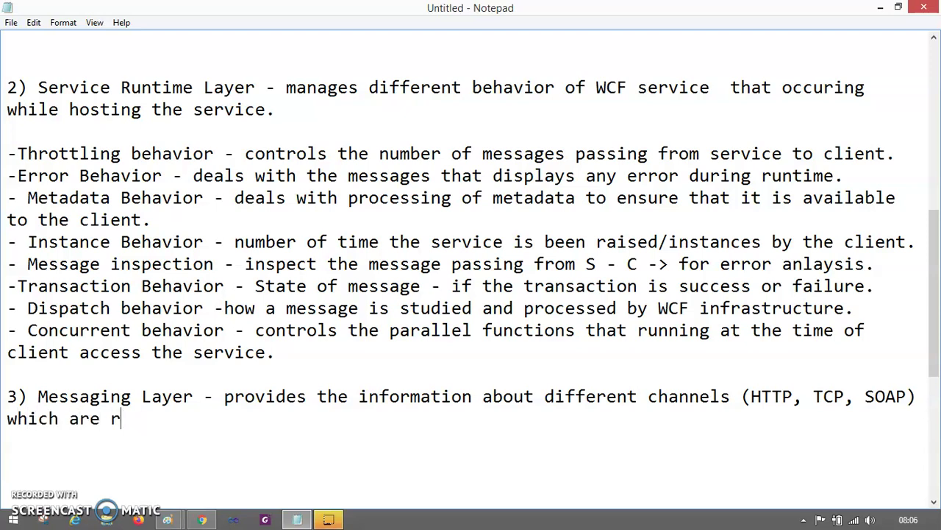
pyautogui.write('equired to r')
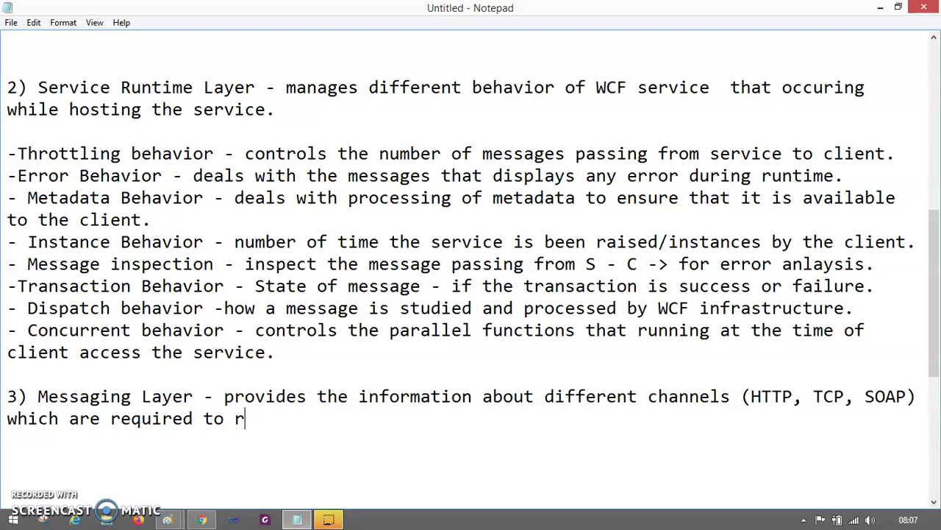
pyautogui.press('BackSpace')
pyautogui.write('process h')
pyautogui.press('BackSpace')
pyautogui.write('the mss')
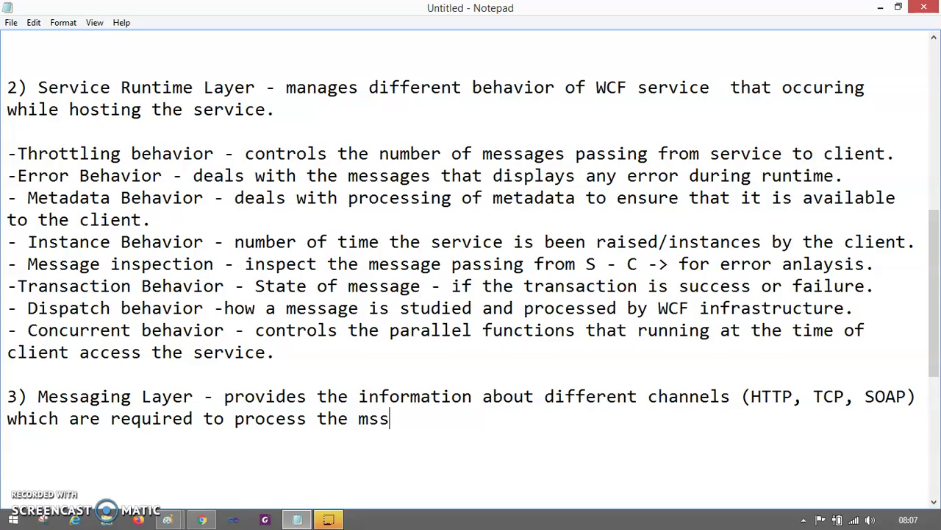
pyautogui.press('BackSpace')
pyautogui.press('BackSpace')
pyautogui.write('ssg.')
pyautogui.click(175, 519)
pyautogui.click(122, 471)
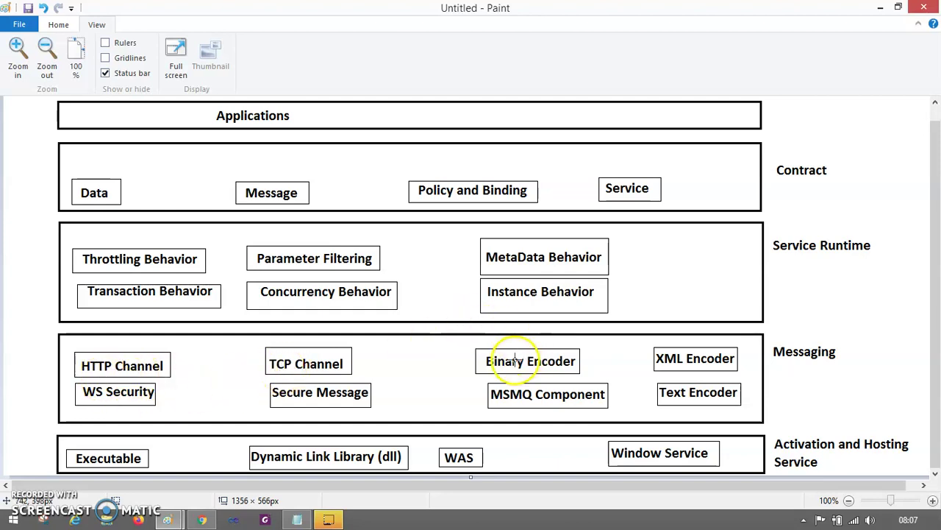
pyautogui.click(881, 8)
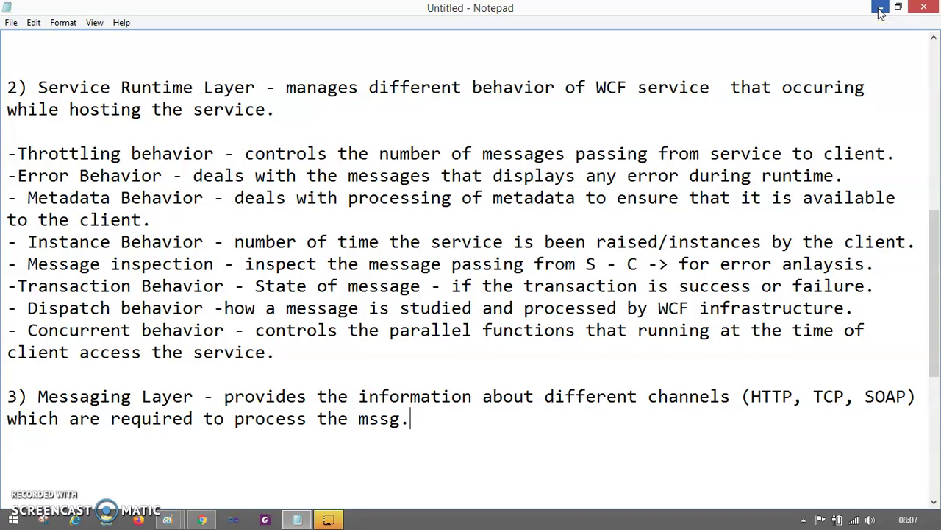
# - Add a sentence that this channel helps in processing the message that needs to be communicated
pyautogui.press('Return')
pyautogui.press('Return')
pyautogui.write('The')
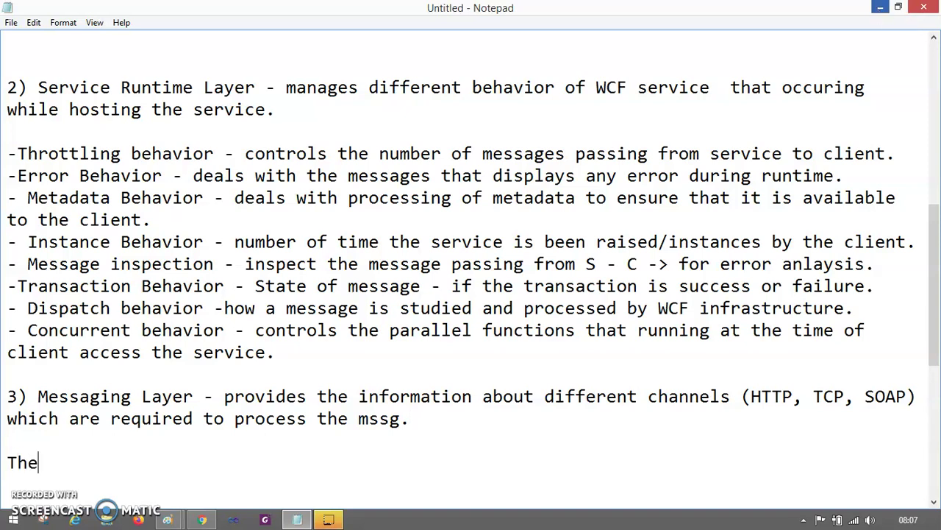
pyautogui.press('BackSpace')
pyautogui.press('BackSpace')
pyautogui.write('The')
pyautogui.press('BackSpace')
pyautogui.press('BackSpace')
pyautogui.press('BackSpace')
pyautogui.press('BackSpace')
pyautogui.press('Return')
pyautogui.press('Return')
pyautogui.press('Return')
pyautogui.press('Return')
pyautogui.press('Return')
pyautogui.press('Return')
pyautogui.press('Return')
pyautogui.press('Return')
pyautogui.press('Return')
pyautogui.press('Return')
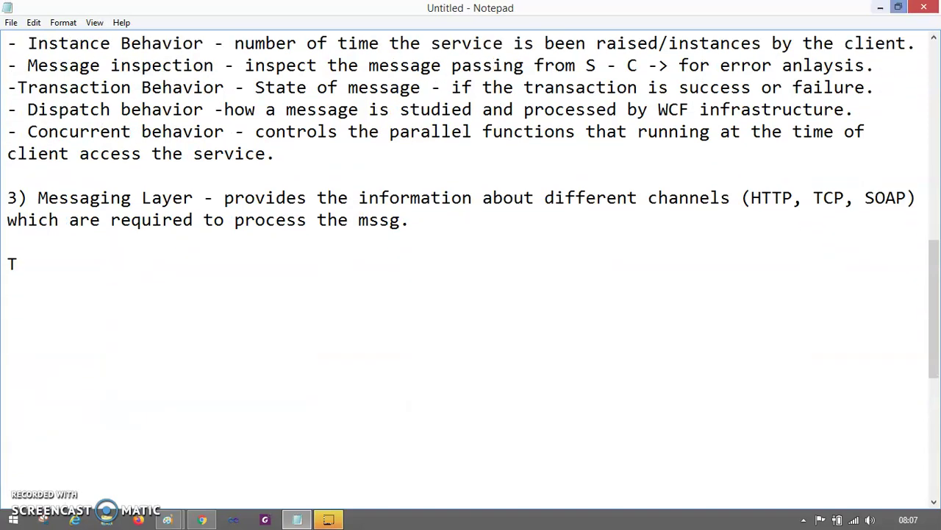
pyautogui.click(24, 266)
pyautogui.write('hi')
pyautogui.press('BackSpace')
pyautogui.write('s')
pyautogui.press('BackSpace')
pyautogui.press('BackSpace')
pyautogui.write('is channel')
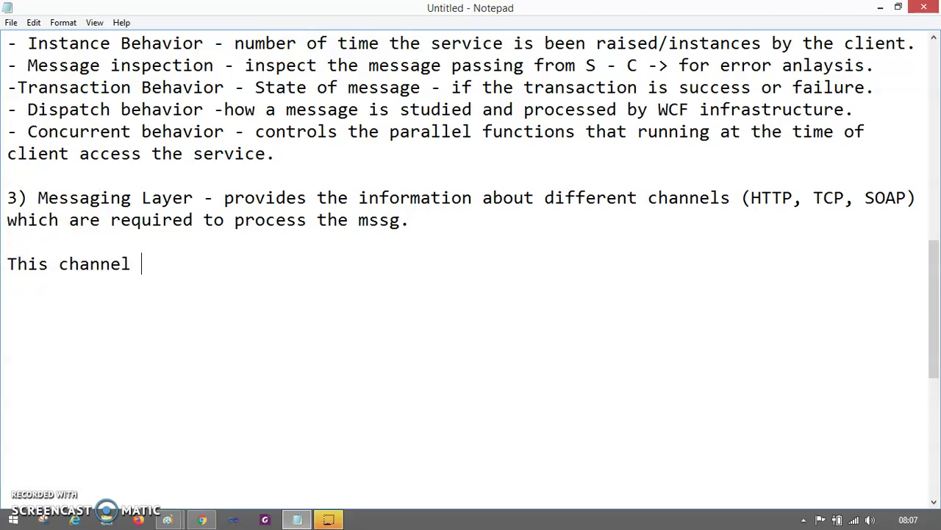
pyautogui.write(' help in managing p')
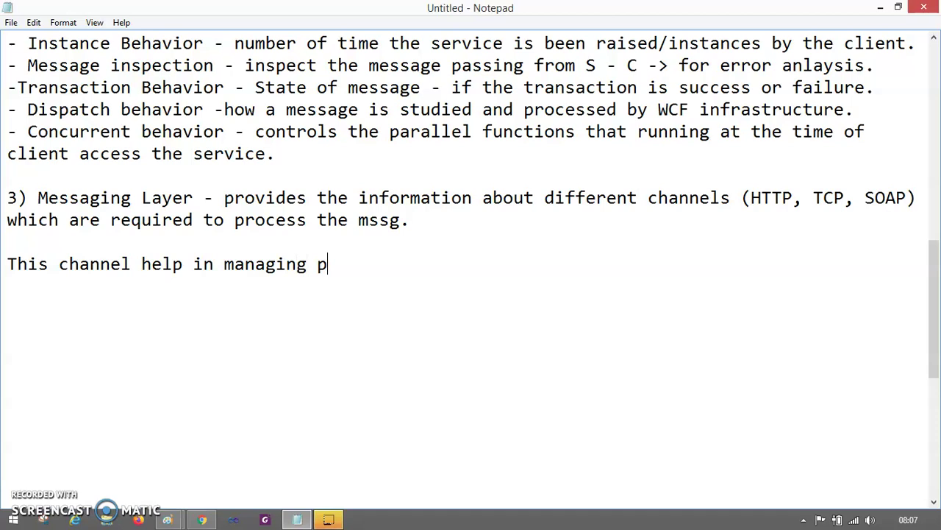
pyautogui.write('rocessing')
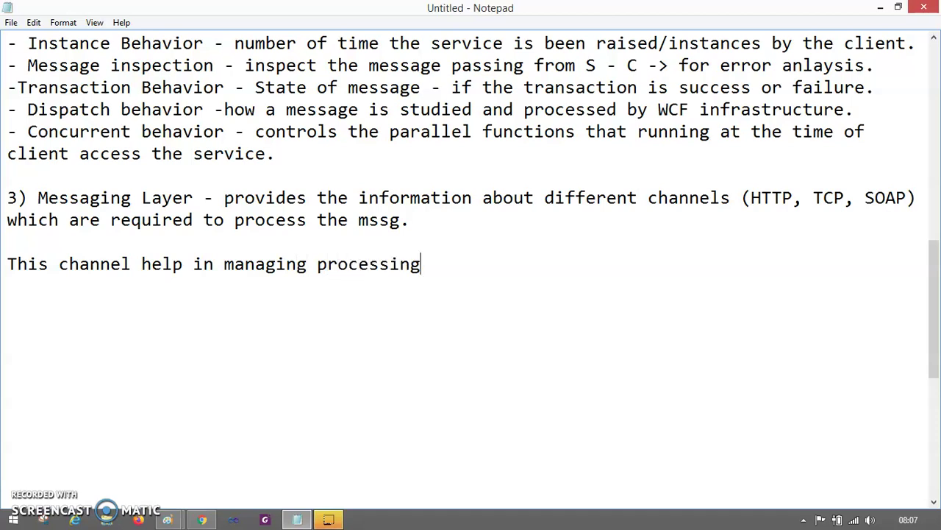
pyautogui.write(' and')
pyautogui.press('BackSpace')
pyautogui.press('BackSpace')
pyautogui.write('t')
pyautogui.press('BackSpace')
pyautogui.press('BackSpace')
pyautogui.press('BackSpace')
pyautogui.write('the message teh')
pyautogui.press('BackSpace')
pyautogui.press('BackSpace')
pyautogui.write('hat ')
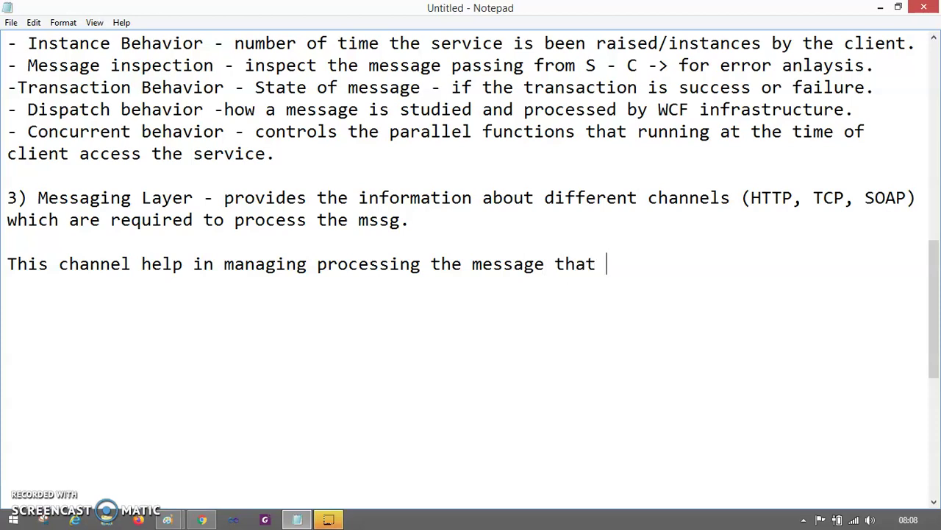
pyautogui.write('need to be co')
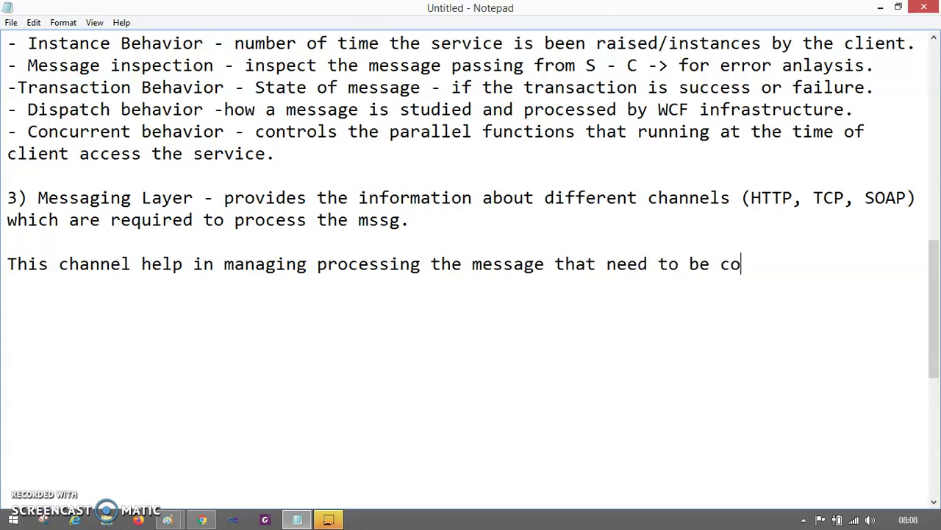
pyautogui.write('mmunicated.')
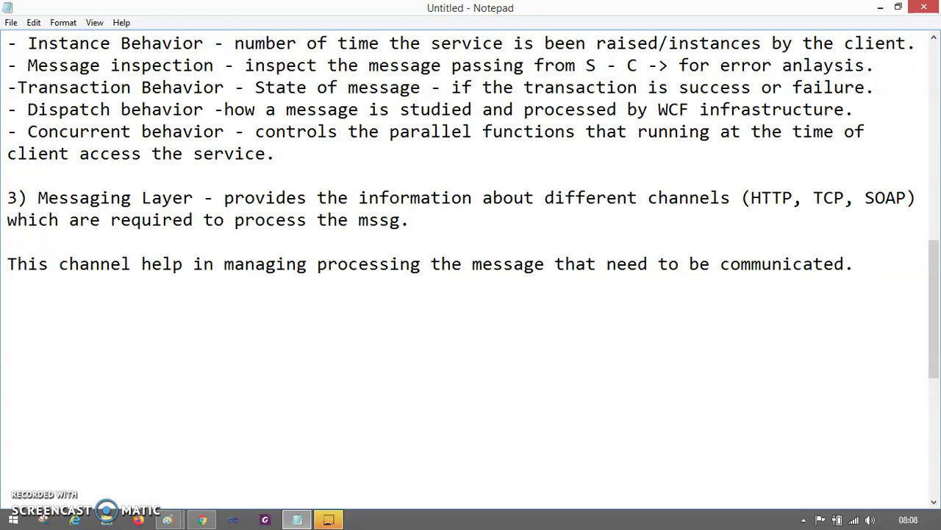
# - Add 'Two things to pass for communication - transport and protocol', correcting 'transprt' to 'transport'
pyautogui.write('Two things teo')
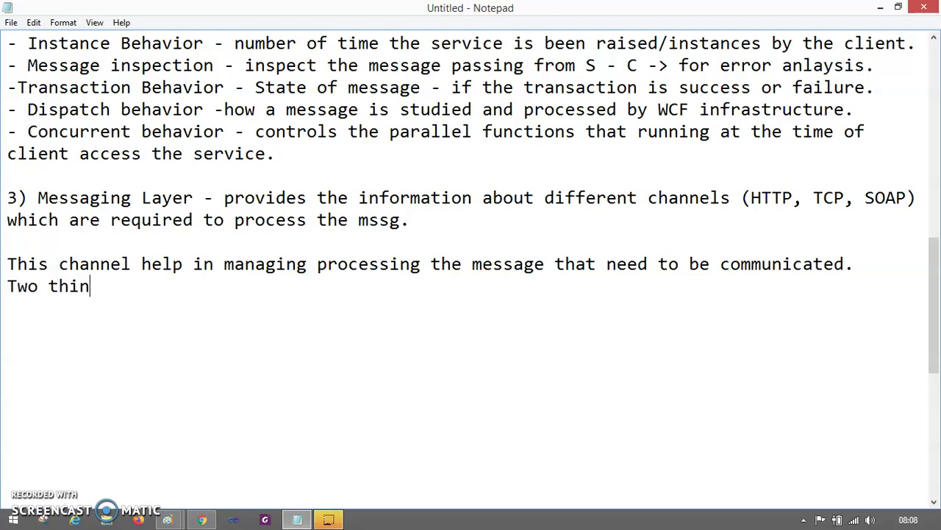
pyautogui.press('BackSpace')
pyautogui.press('BackSpace')
pyautogui.write('o passw')
pyautogui.press('BackSpace')
pyautogui.write('from sergi')
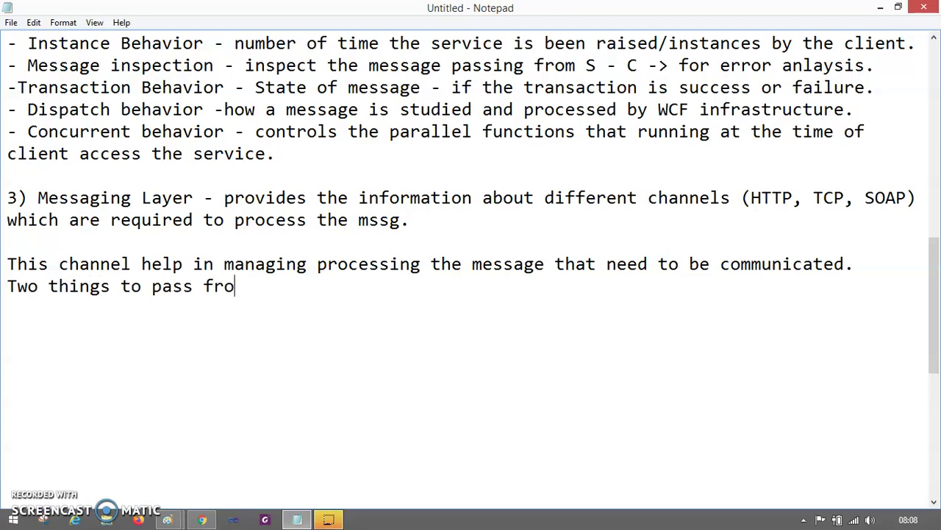
pyautogui.press('BackSpace')
pyautogui.press('BackSpace')
pyautogui.press('BackSpace')
pyautogui.press('BackSpace')
pyautogui.press('BackSpace')
pyautogui.press('BackSpace')
pyautogui.press('BackSpace')
pyautogui.press('BackSpace')
pyautogui.press('BackSpace')
pyautogui.write('or communication -')
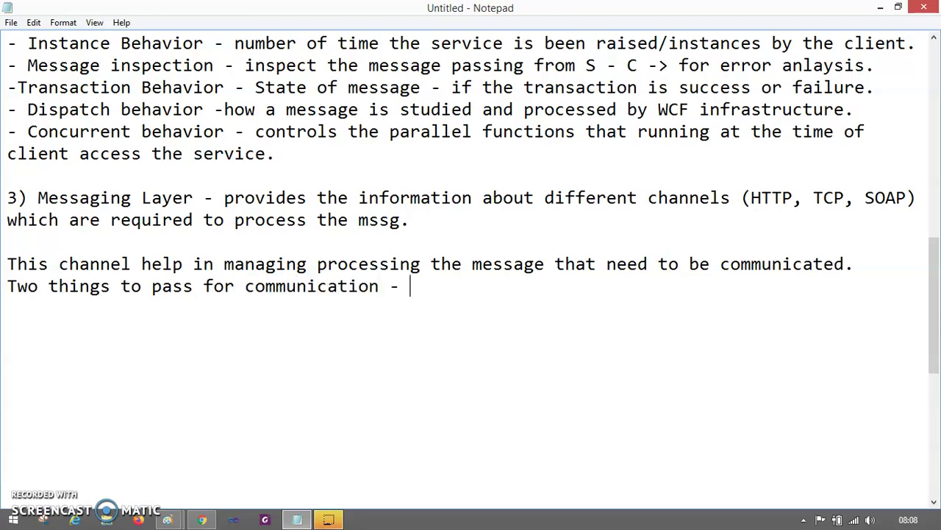
pyautogui.write(' transp')
pyautogui.write('rt and')
pyautogui.write(' ch')
pyautogui.press('BackSpace')
pyautogui.press('BackSpace')
pyautogui.write('protocol')
pyautogui.press('BackSpace')
pyautogui.write('ol')
pyautogui.press('Return')
pyautogui.press('Return')
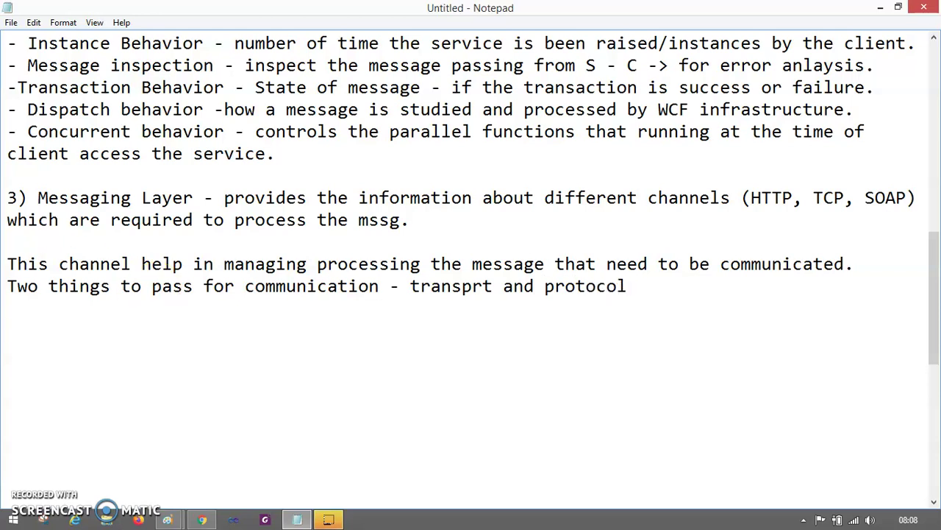
pyautogui.click(474, 287)
pyautogui.write('o')
pyautogui.press('End')
pyautogui.press('Down')
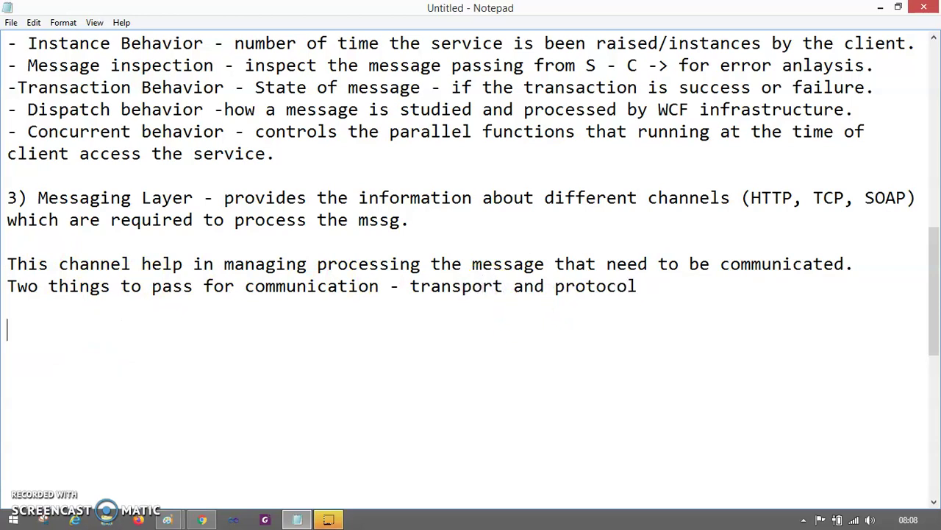
# - Define Transport as reading, writing and converting the message into XML, and protocol as 'TCP, HTTP'
pyautogui.write('Transport -')
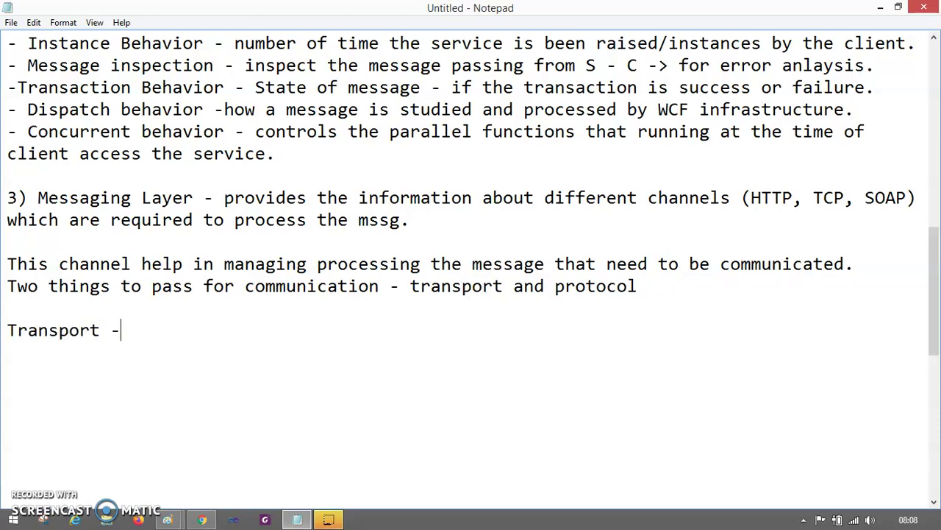
pyautogui.write(' used to re')
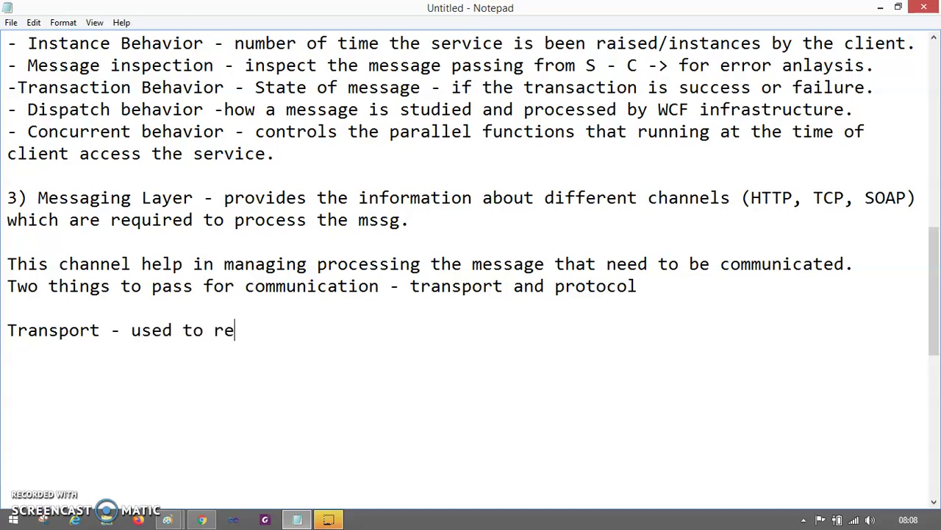
pyautogui.write('ad, write and co')
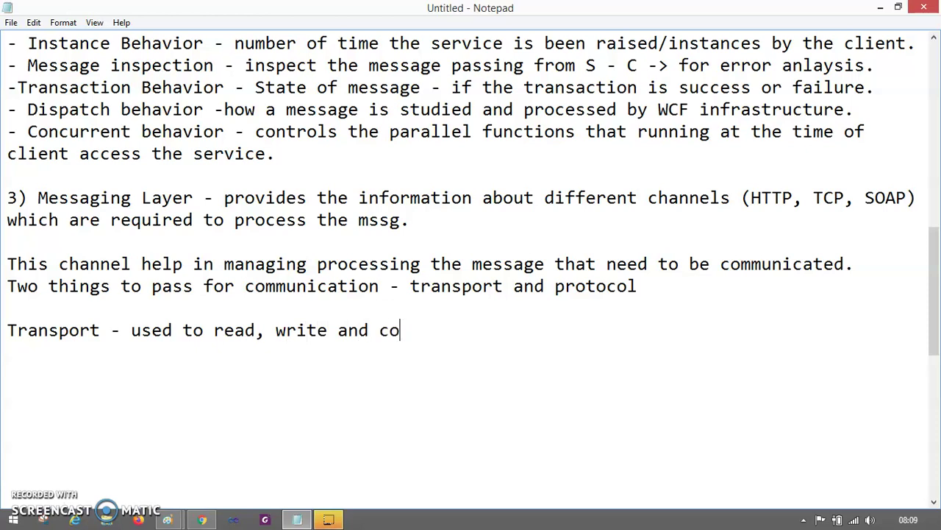
pyautogui.write('nvert the m')
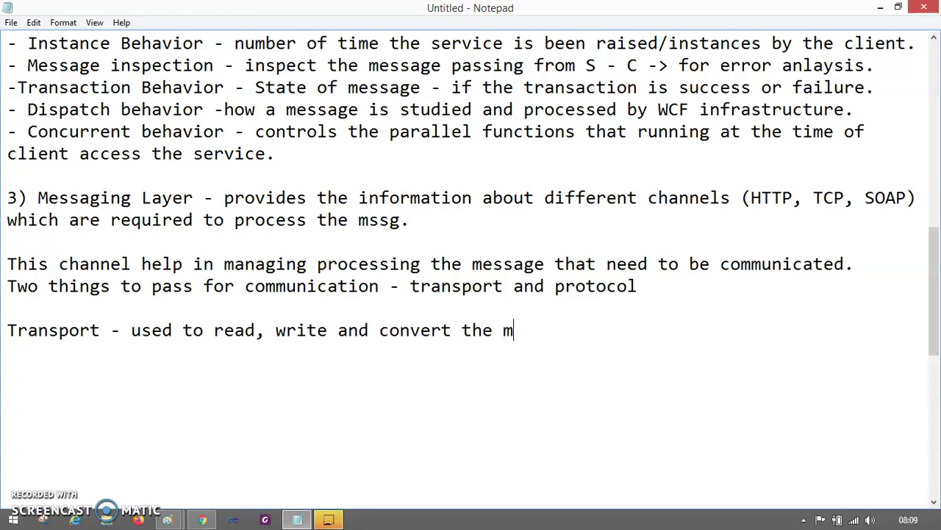
pyautogui.write('essage in')
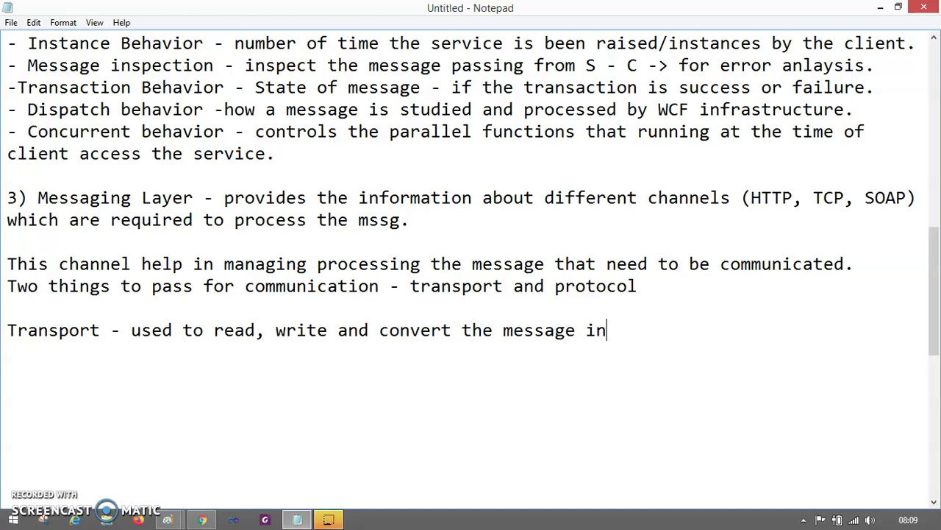
pyautogui.write('to an XML format.')
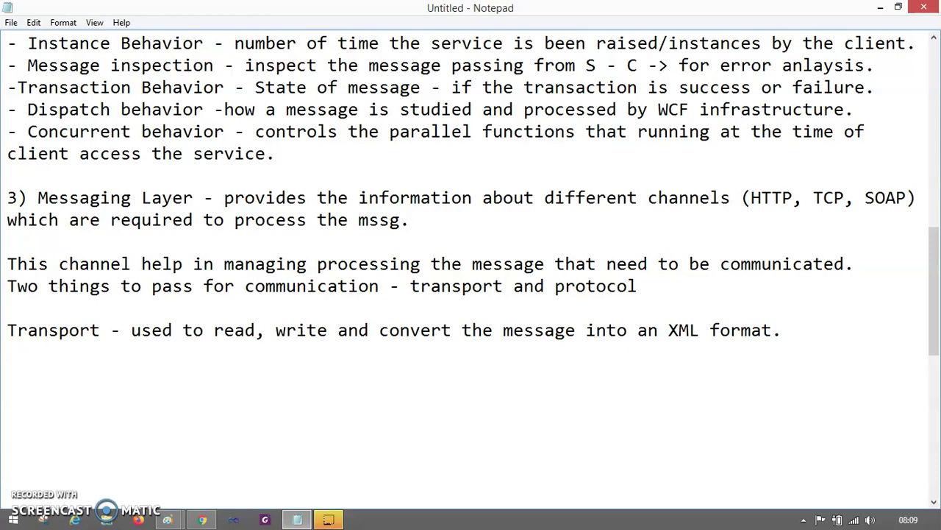
pyautogui.press('Return')
pyautogui.write('protocol -')
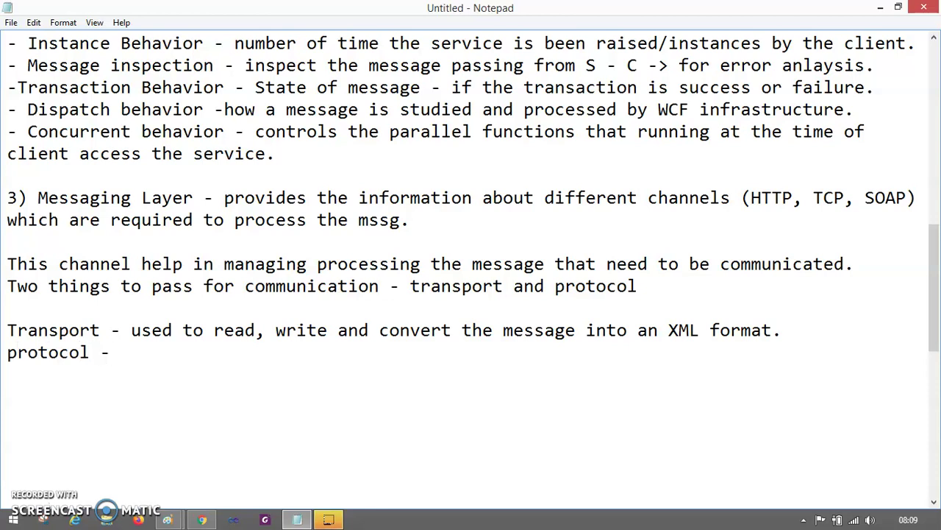
pyautogui.write('TCP')
pyautogui.write('HT')
pyautogui.press('BackSpace')
pyautogui.press('BackSpace')
pyautogui.press('BackSpace')
pyautogui.press('BackSpace')
pyautogui.write(', HTTP')
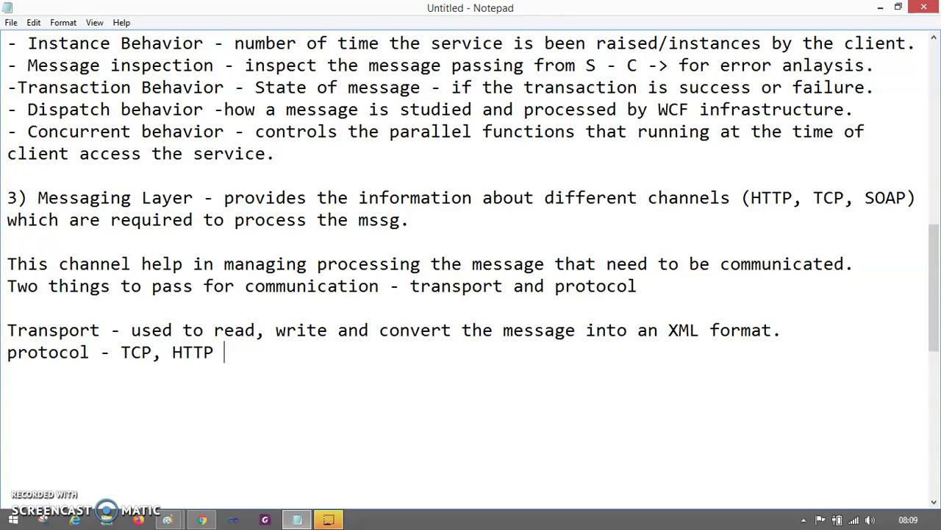
pyautogui.click(168, 519)
# - View the WCF layer diagram in Paint, then minimize it to return to the notes
pyautogui.click(132, 460)
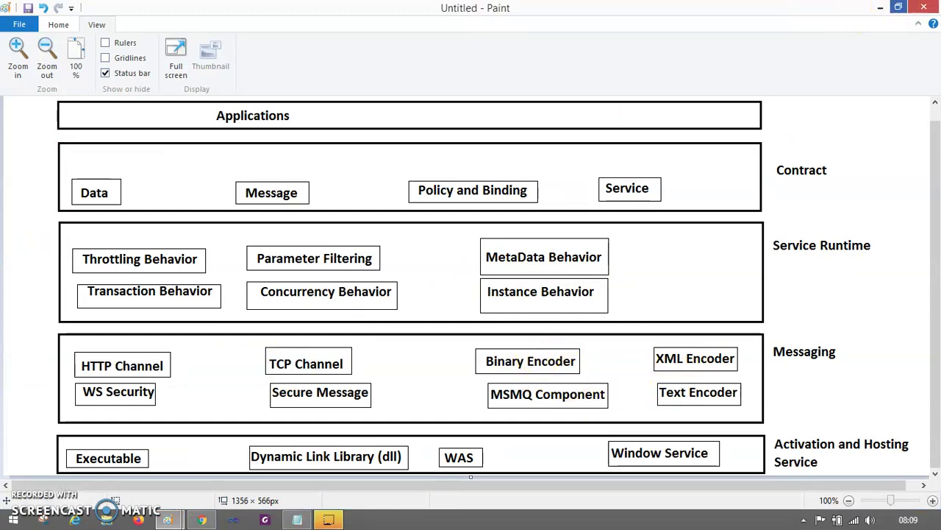
pyautogui.click(880, 7)
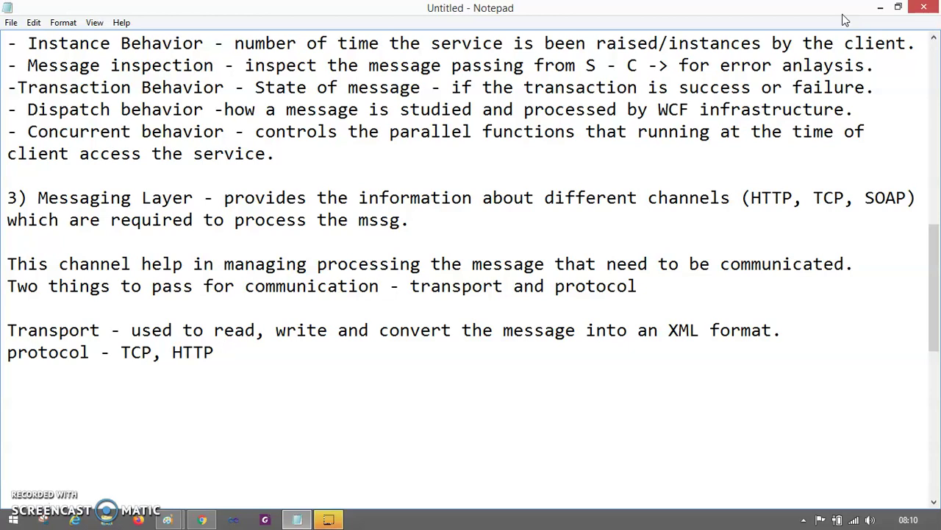
# - Add '4) Hosting - used to host the application with any service - IIS.' after a blank line
pyautogui.press('Return')
pyautogui.press('Return')
pyautogui.write('4) Hostin')
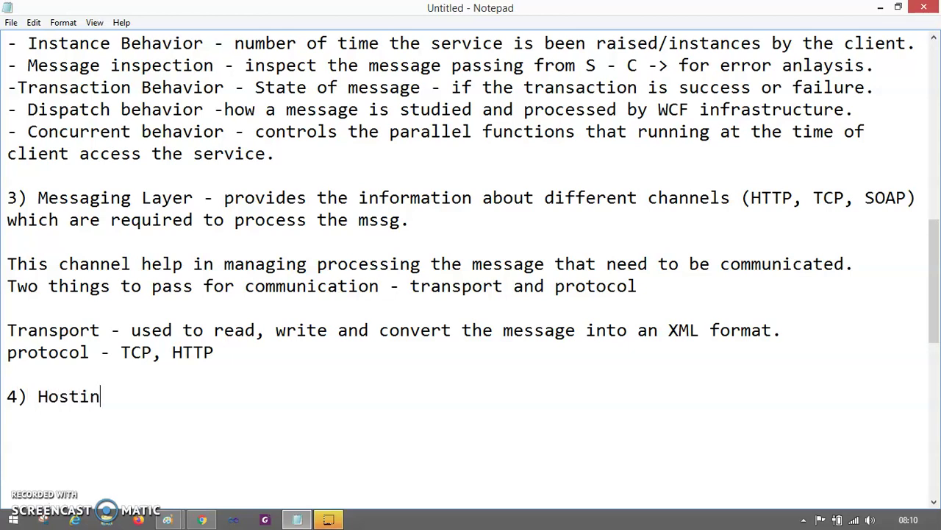
pyautogui.write('g - used to host t')
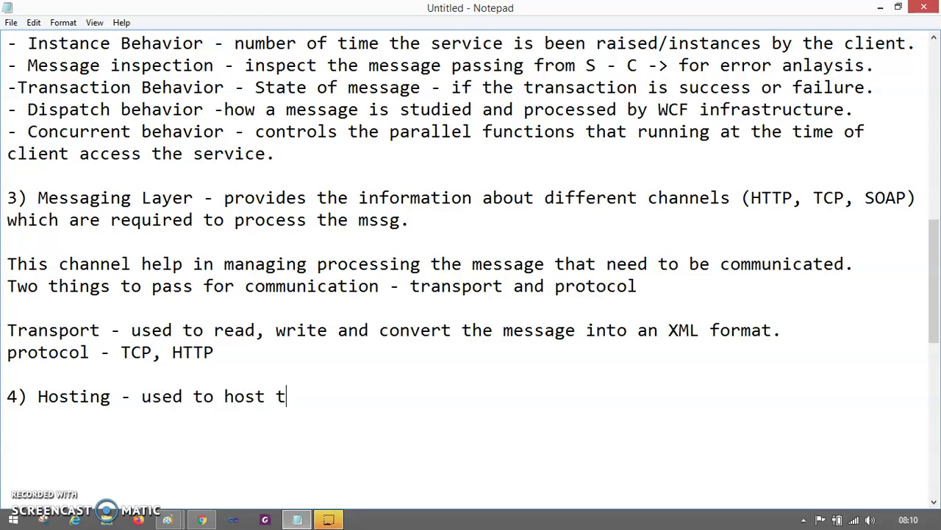
pyautogui.write('he applicat')
pyautogui.press('BackSpace')
pyautogui.press('BackSpace')
pyautogui.press('BackSpace')
pyautogui.write('ication and seri')
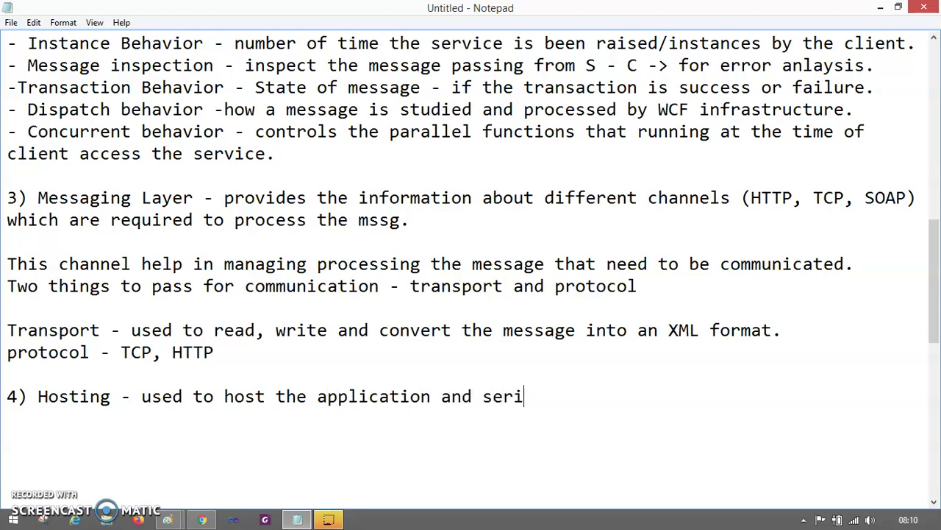
pyautogui.press('BackSpace')
pyautogui.press('BackSpace')
pyautogui.press('BackSpace')
pyautogui.press('BackSpace')
pyautogui.press('BackSpace')
pyautogui.press('BackSpace')
pyautogui.press('BackSpace')
pyautogui.press('BackSpace')
pyautogui.write('wi')
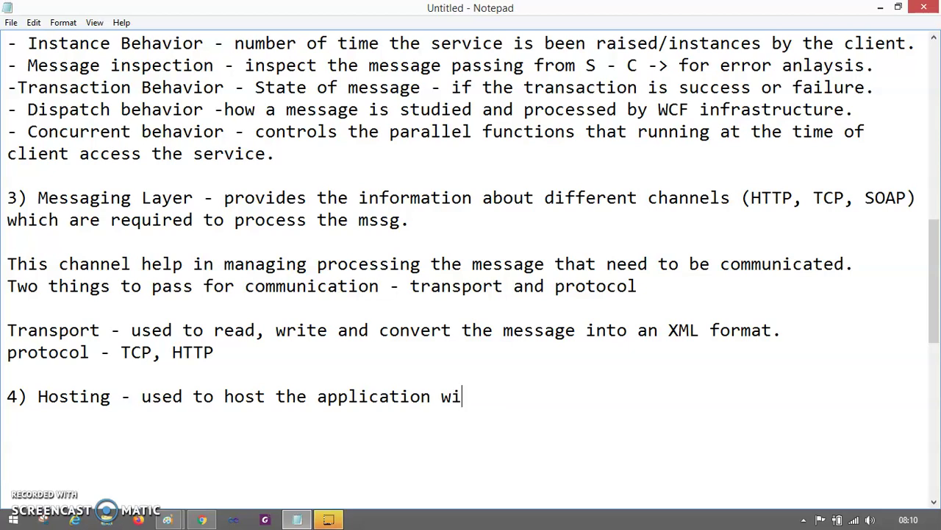
pyautogui.write('th any service,')
pyautogui.press('BackSpace')
pyautogui.write('- IIS')
pyautogui.press('BackSpace')
pyautogui.write('IS,')
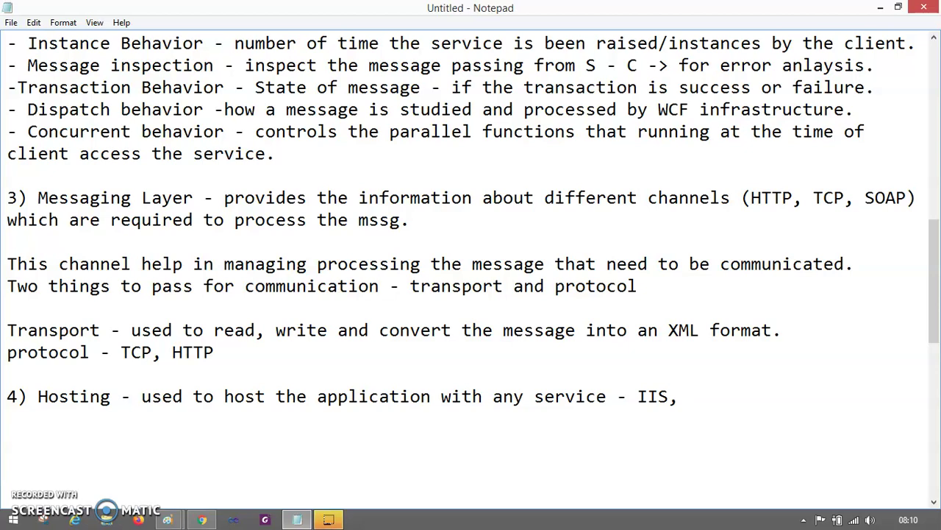
pyautogui.write('WAS')
pyautogui.press('BackSpace')
pyautogui.press('BackSpace')
pyautogui.press('BackSpace')
pyautogui.press('BackSpace')
pyautogui.press('BackSpace')
pyautogui.write('.')
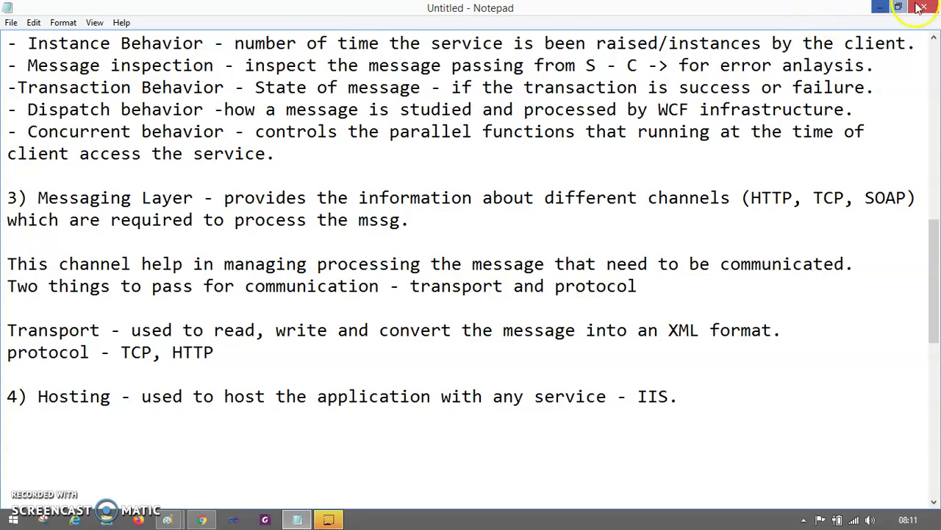
pyautogui.click(166, 520)
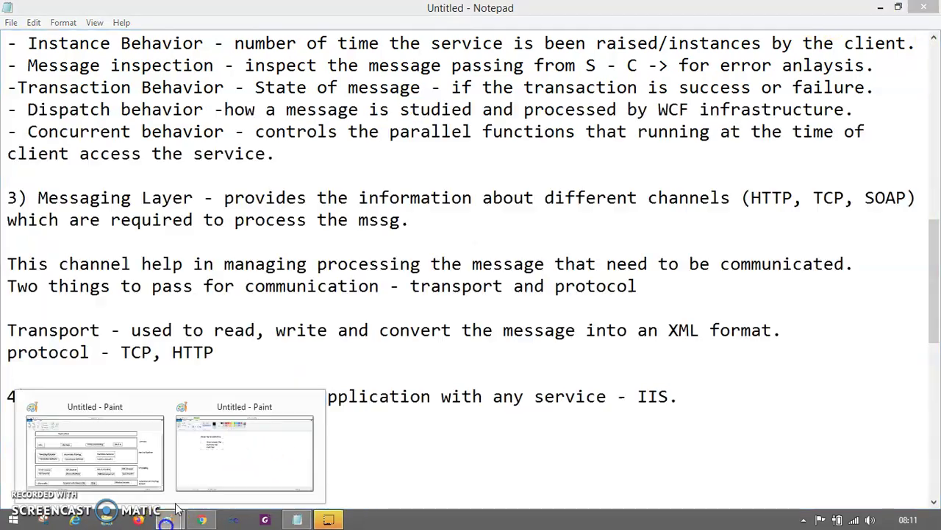
pyautogui.click(136, 433)
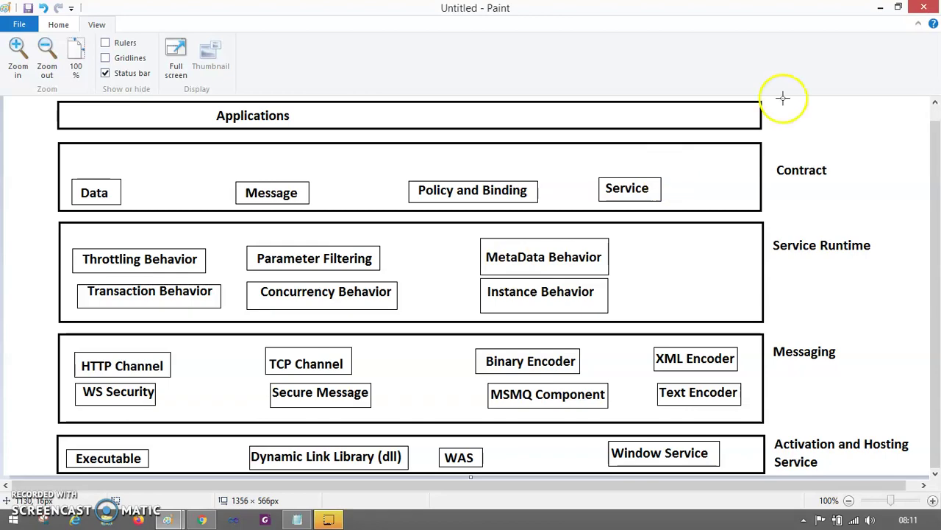
pyautogui.click(880, 7)
# - Scroll through the finished WCF notes and back to the title, briefly selecting 'WCF)'
pyautogui.scroll(9, 431, 261)
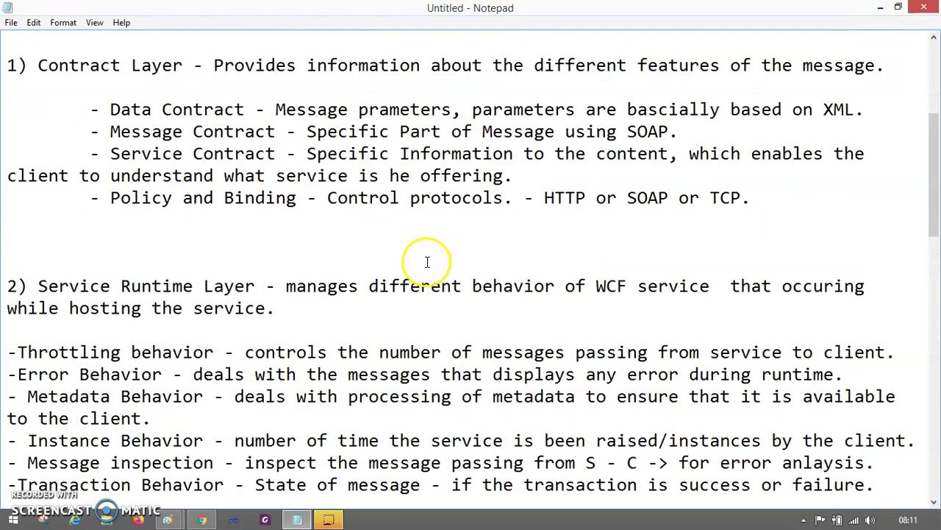
pyautogui.scroll(-11, 427, 262)
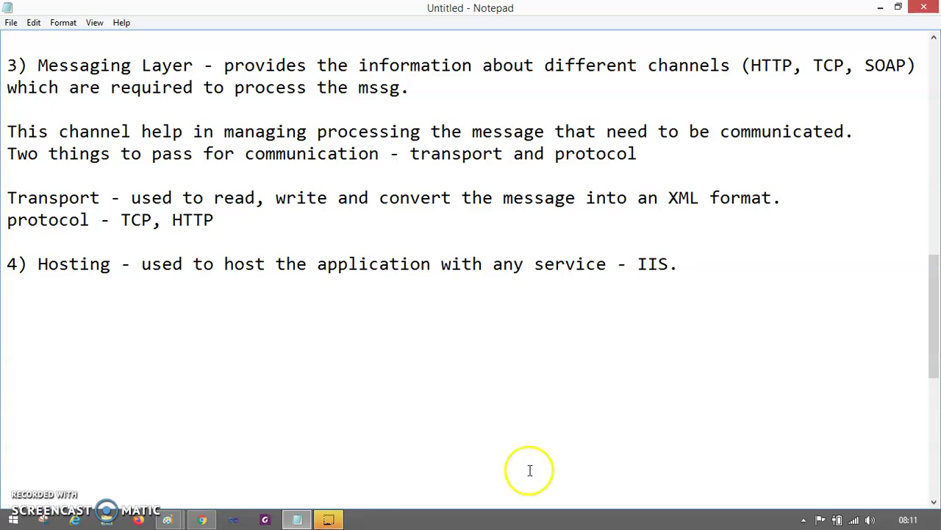
pyautogui.scroll(8, 469, 286)
pyautogui.scroll(4, 469, 287)
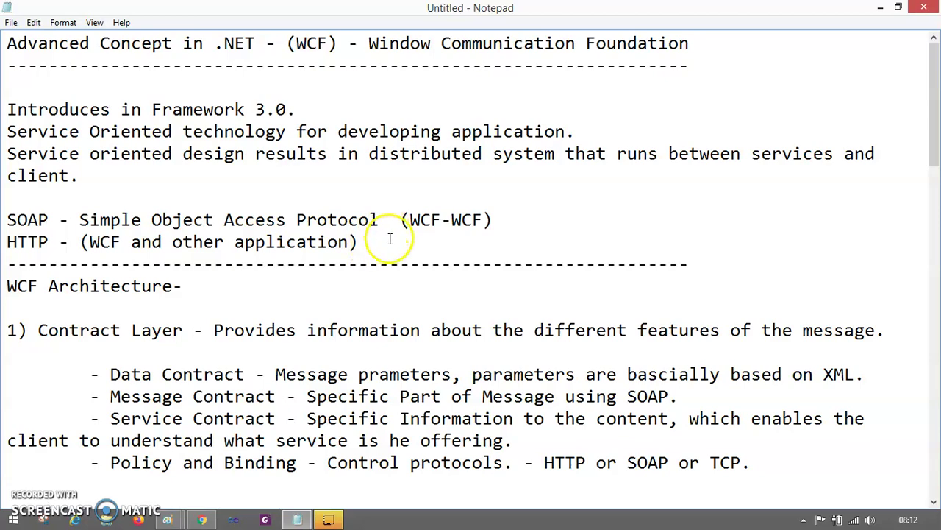
pyautogui.scroll(-15, 401, 246)
pyautogui.scroll(10, 416, 256)
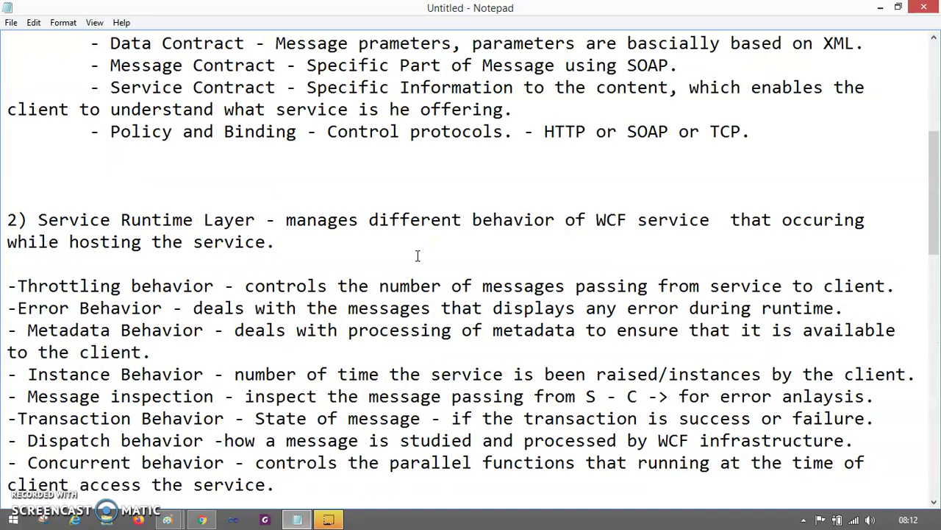
pyautogui.scroll(5, 417, 256)
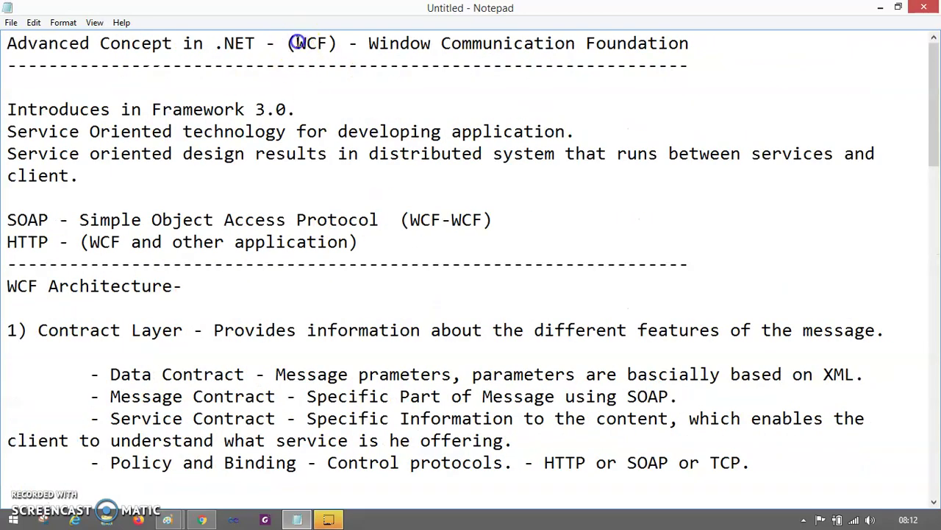
pyautogui.moveTo(297, 43); pyautogui.dragTo(335, 46)
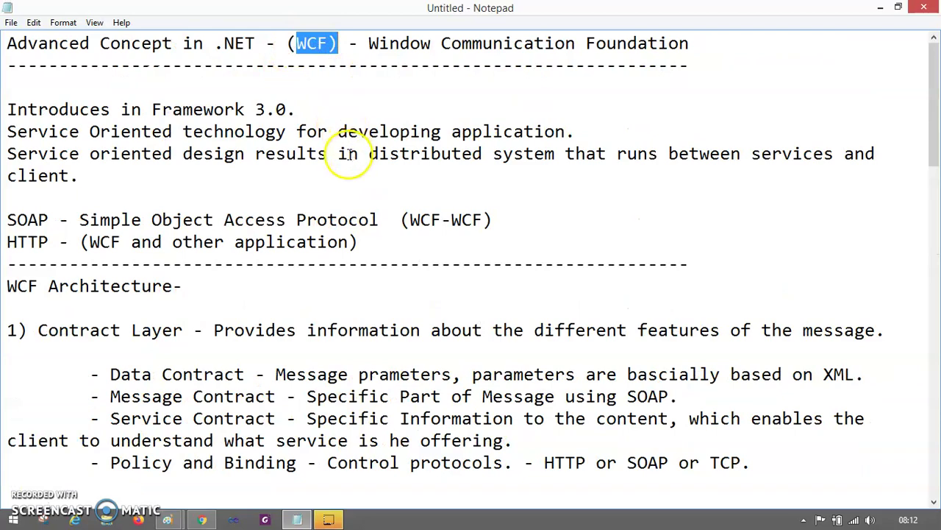
pyautogui.click(339, 153)
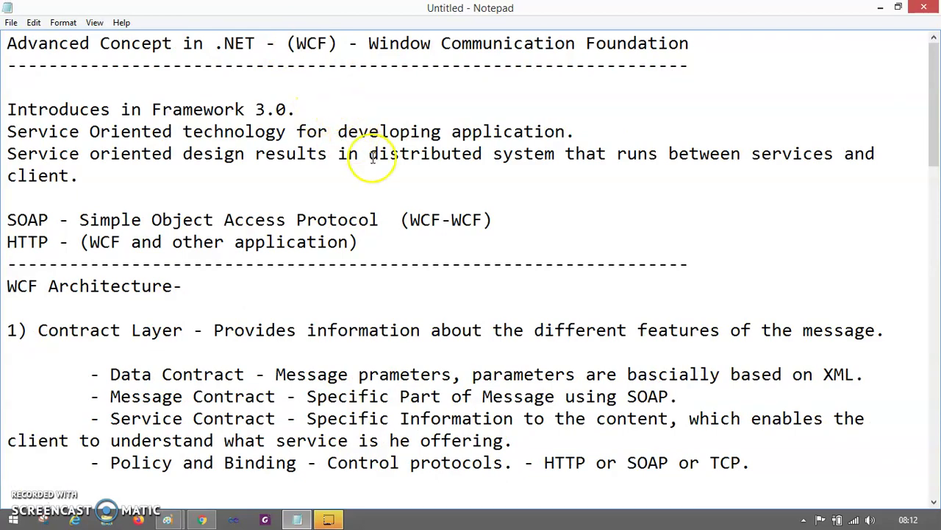
pyautogui.scroll(-15, 372, 165)
pyautogui.scroll(15, 374, 170)
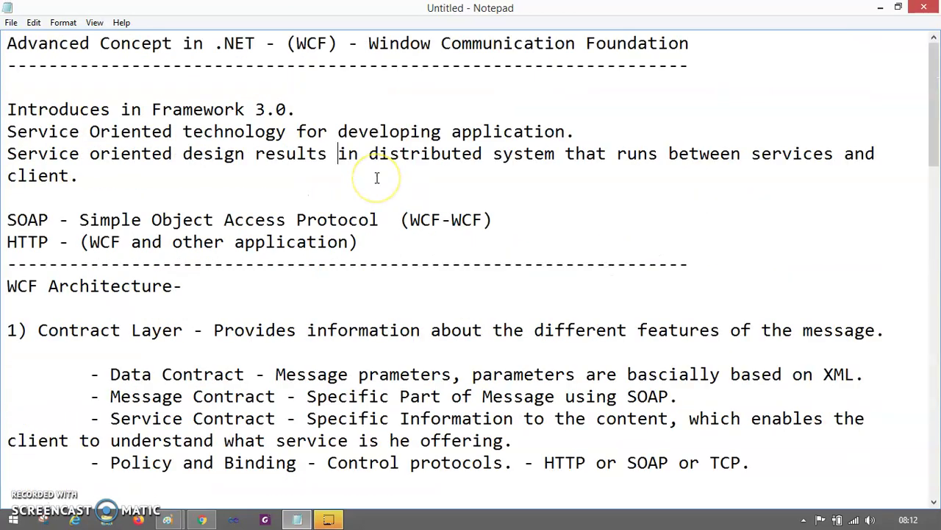